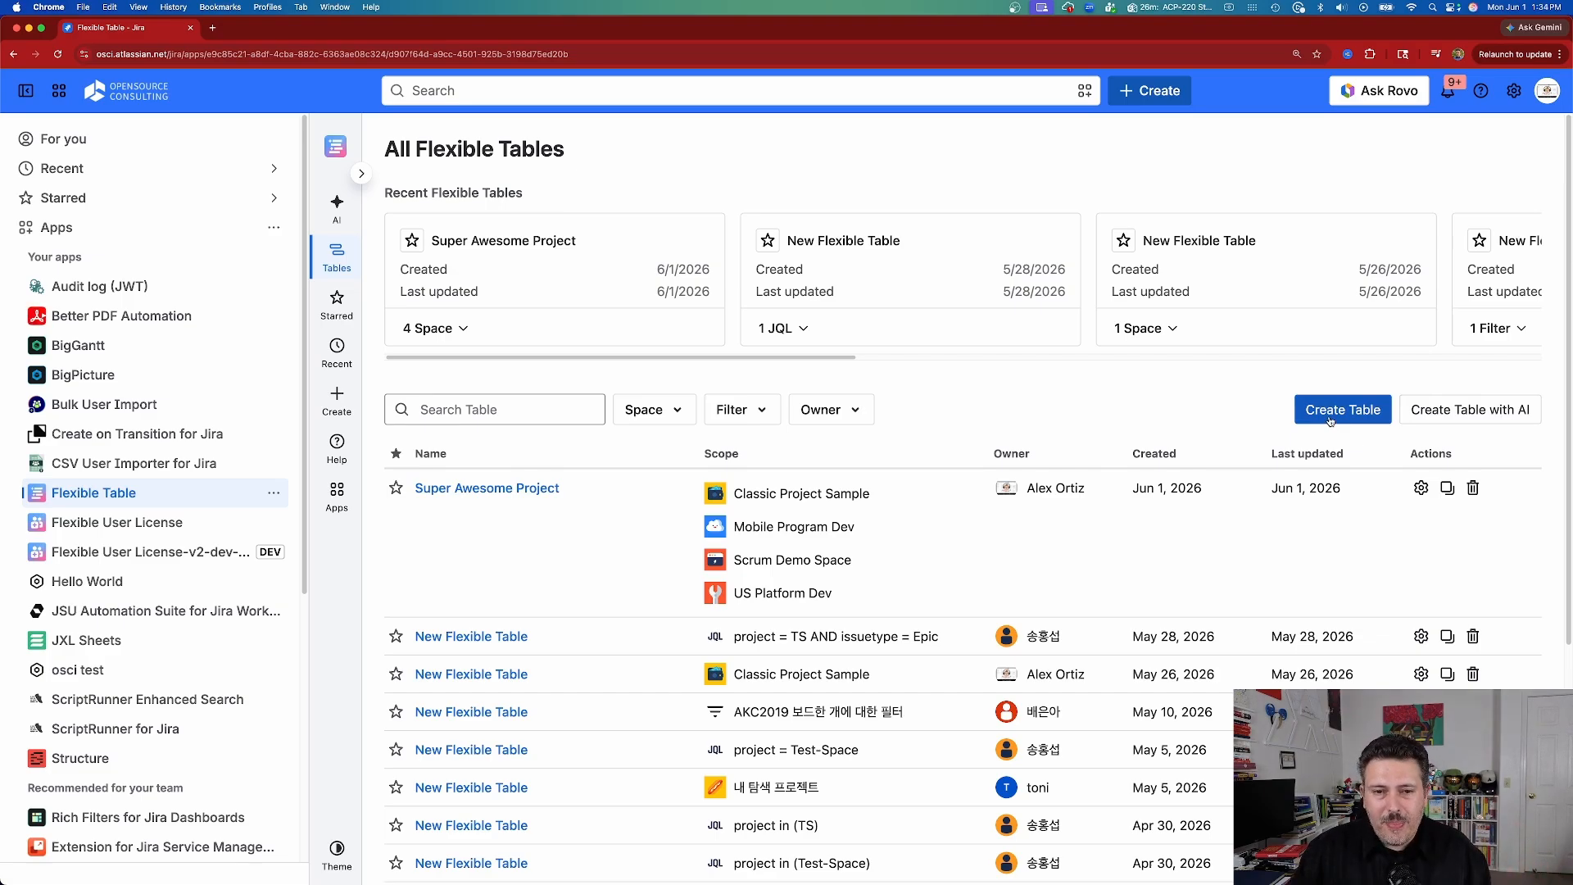
Start a new flexible table and name it Super Awesome Project 2
click(1331, 421)
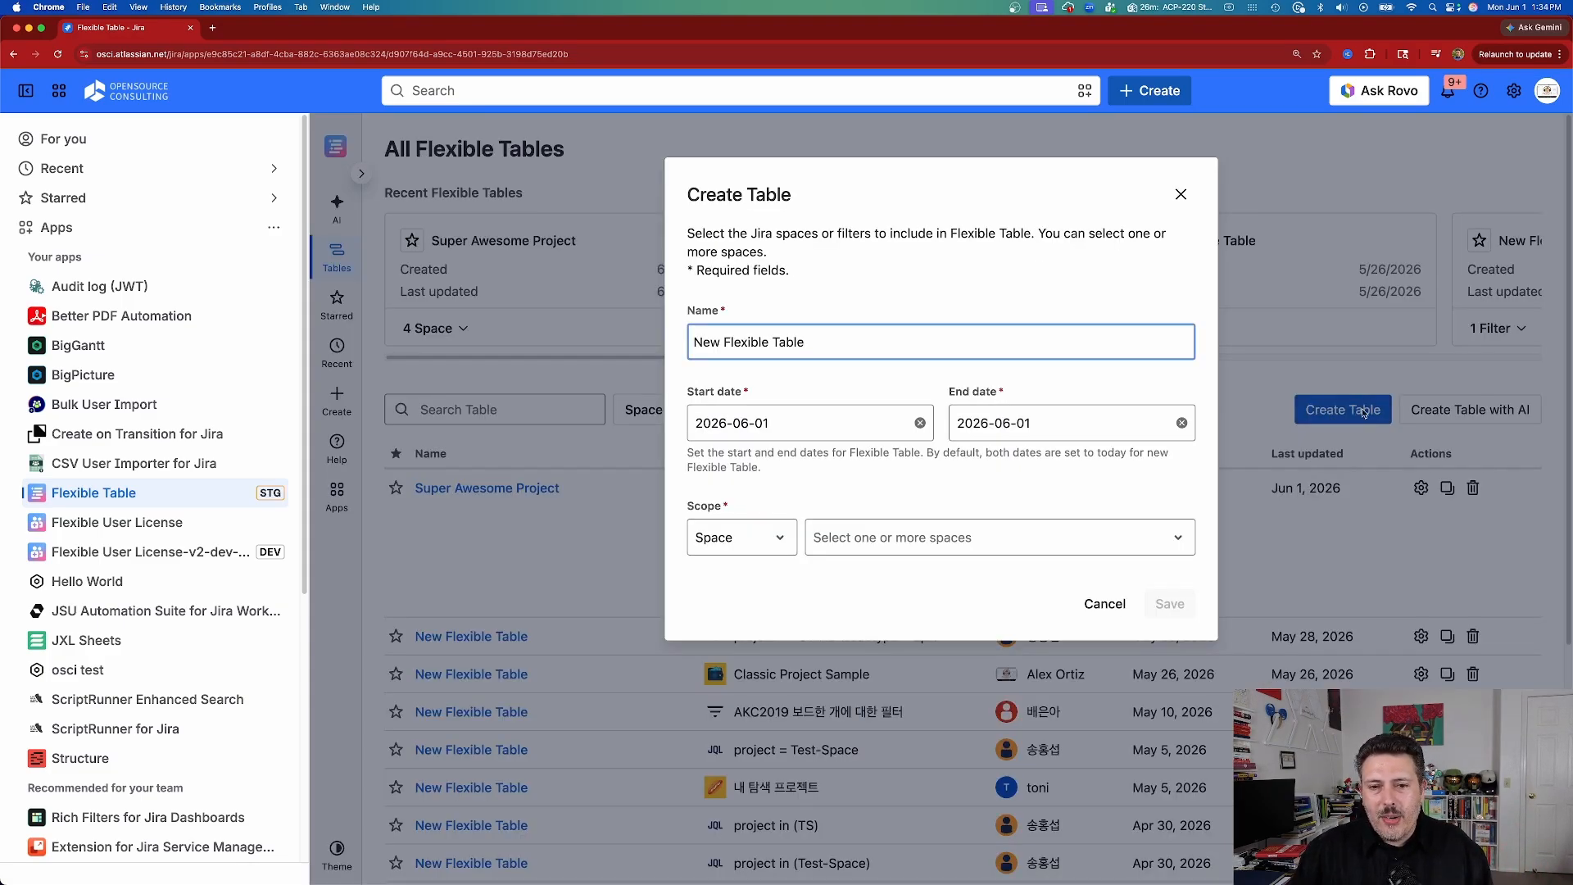
triple_click(853, 347)
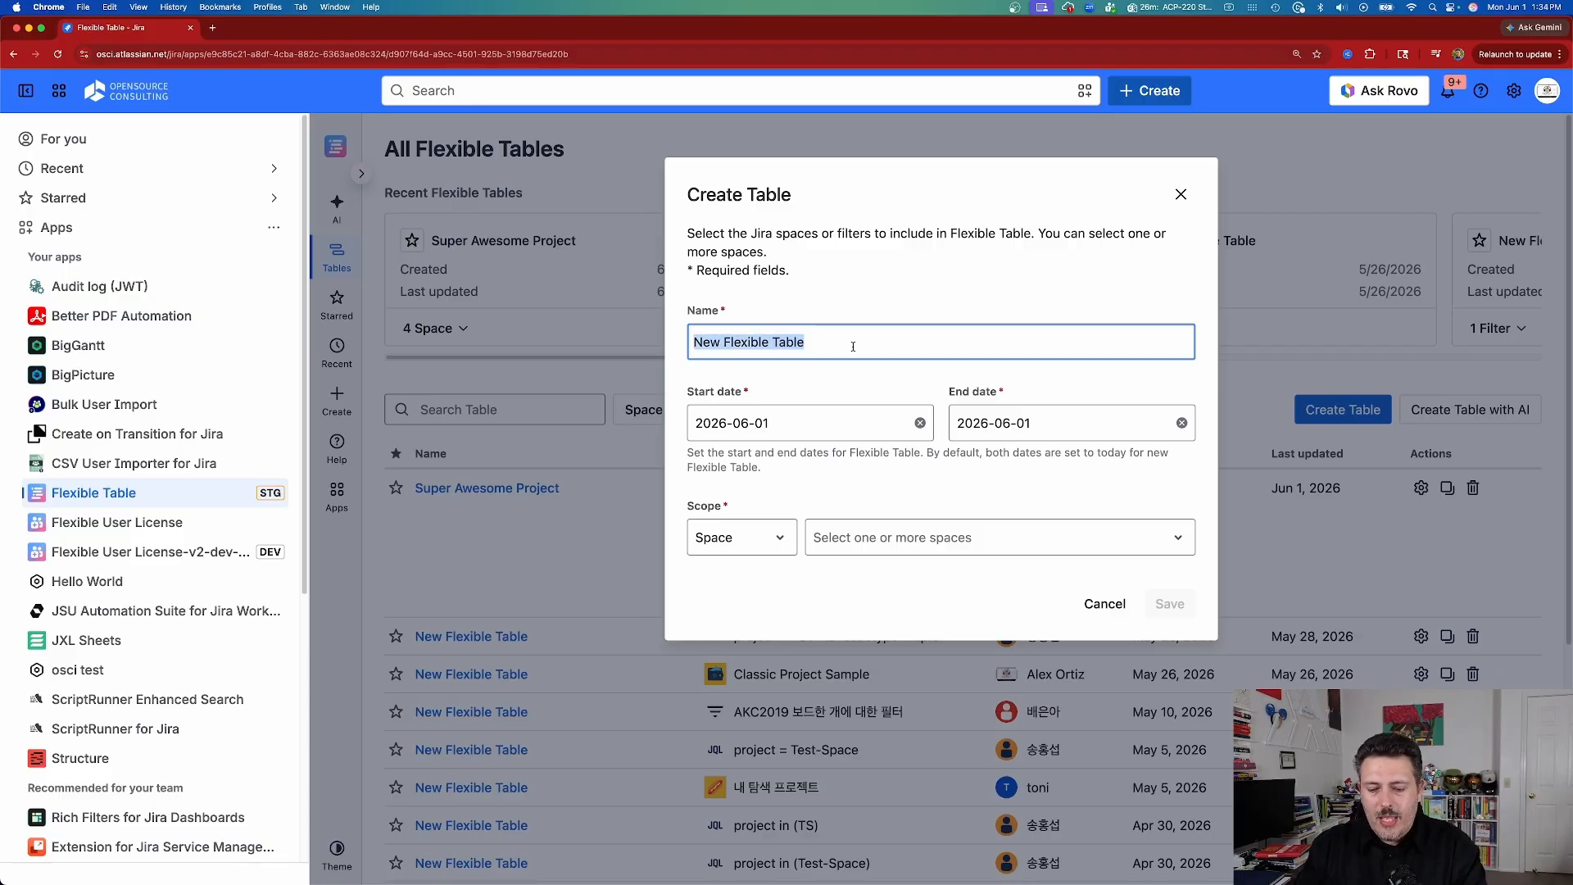
text(Super Aw)
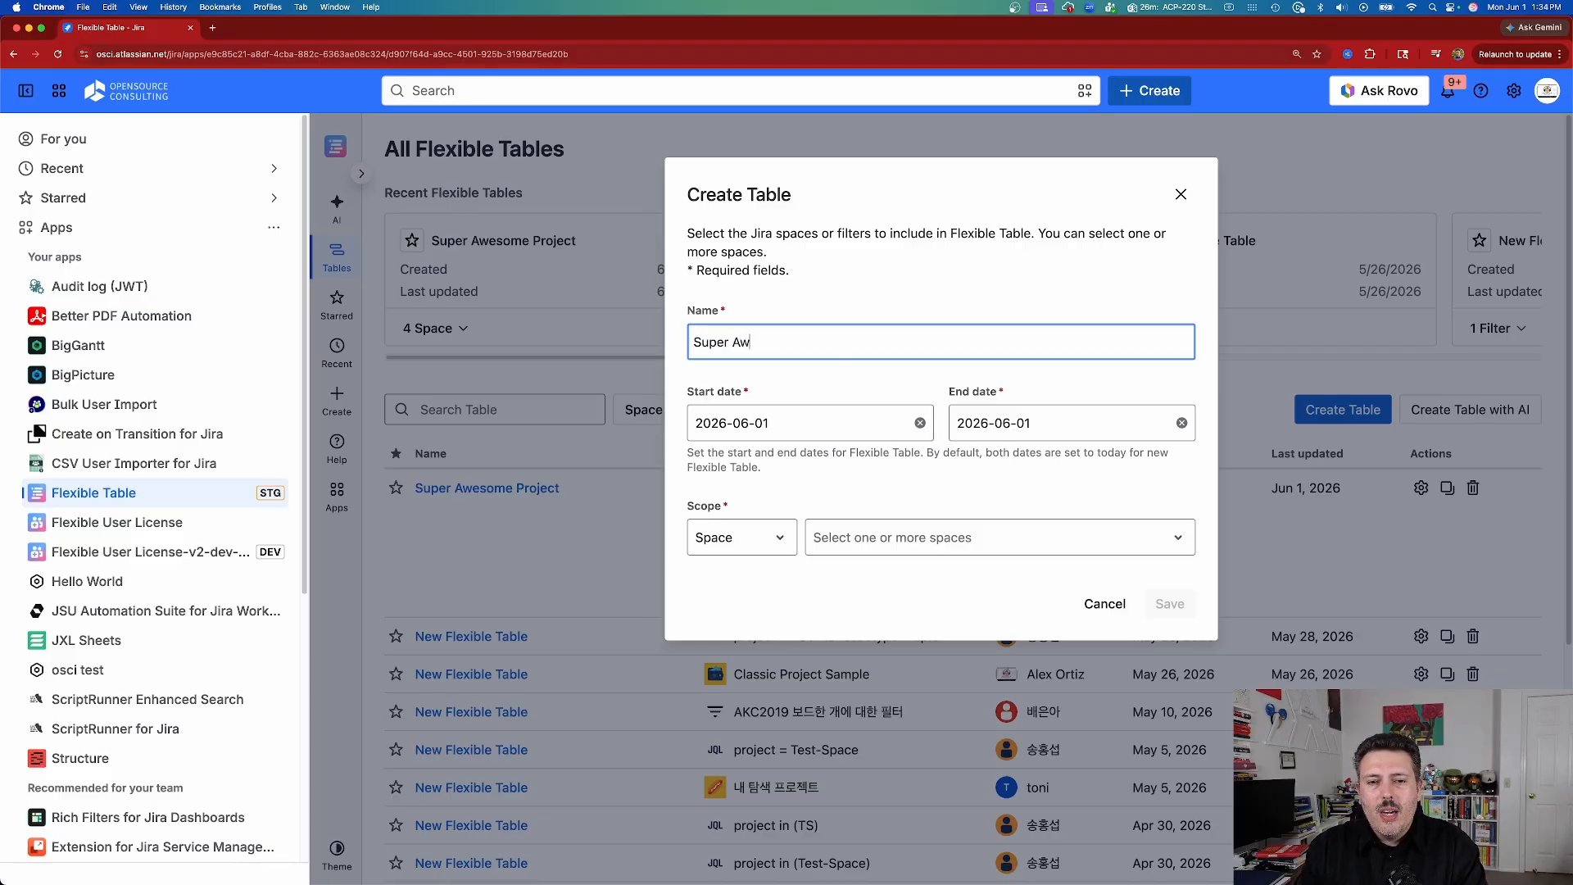
text(esome Project 2)
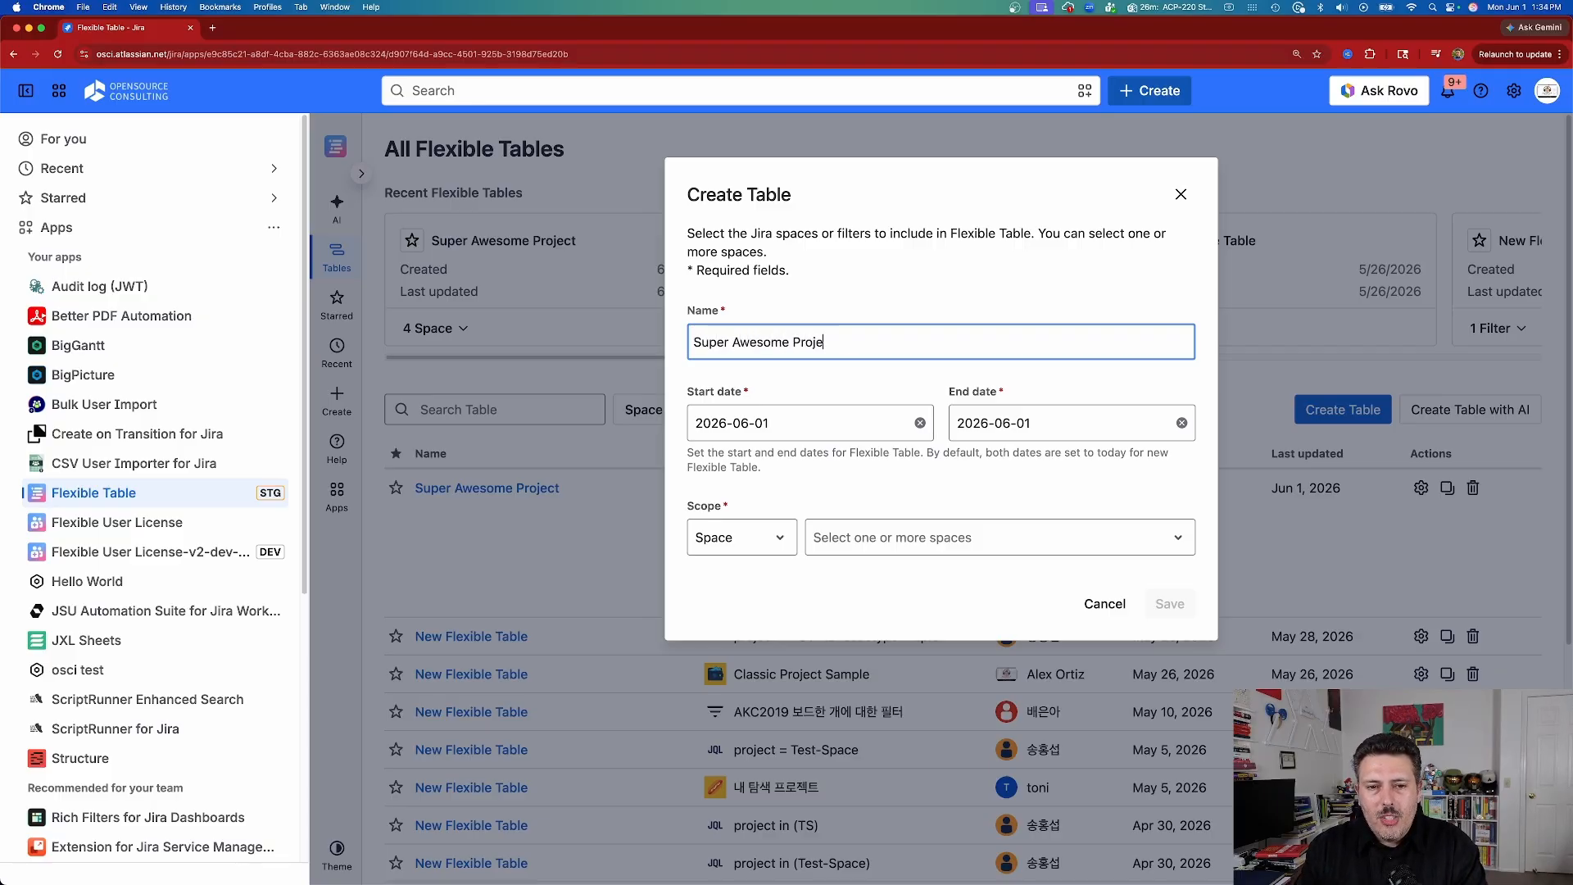
Set the new table's start date to 2026-06-01 and its end date to 2026-06-30
click(799, 425)
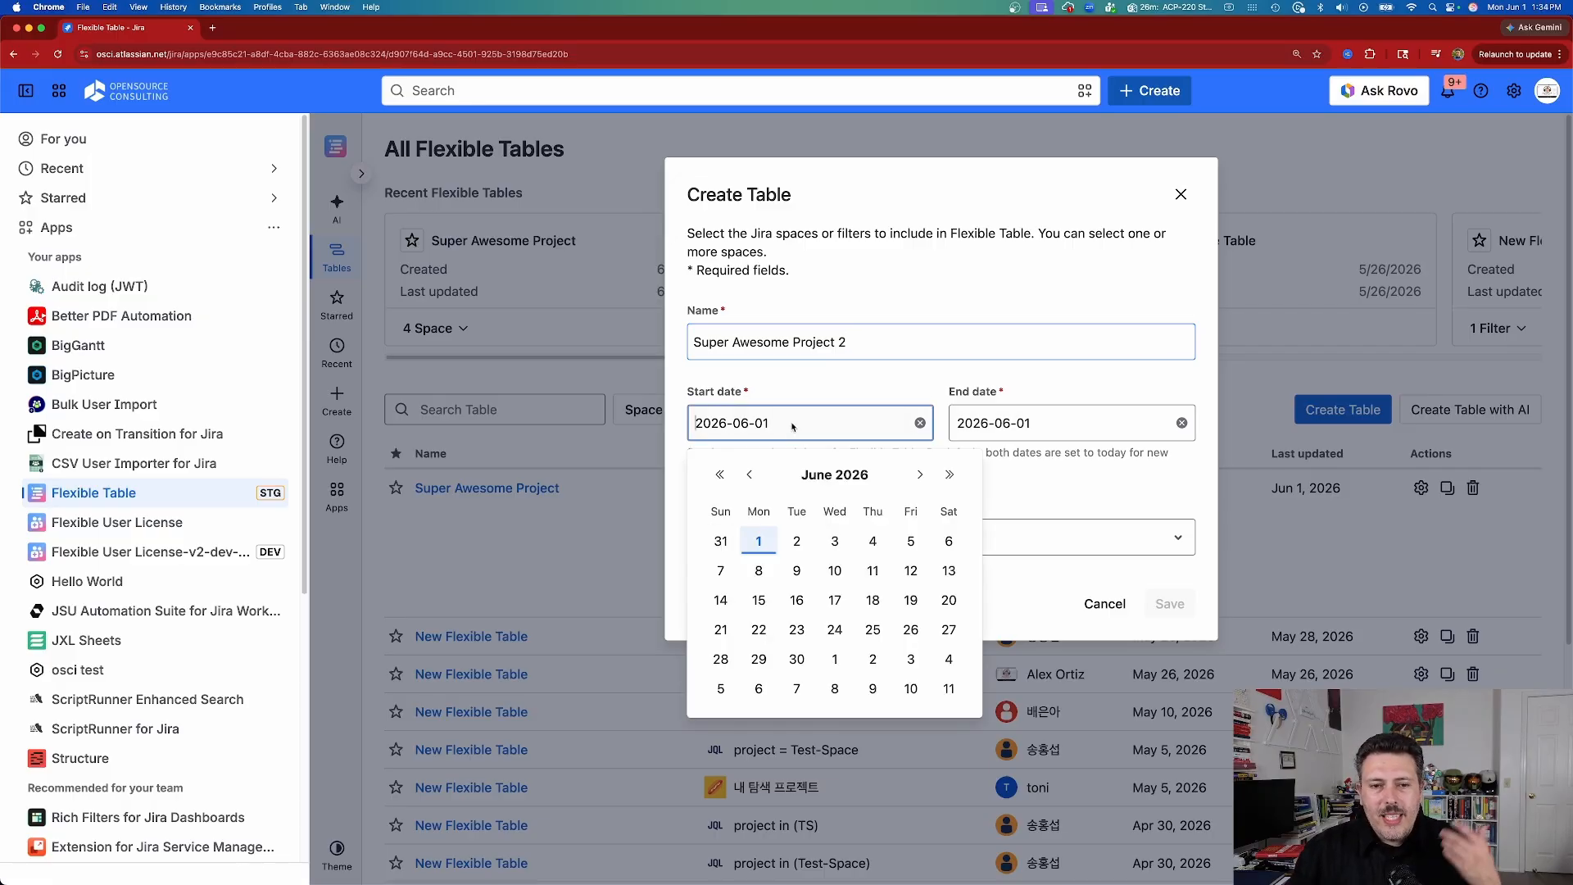
click(760, 541)
click(1025, 424)
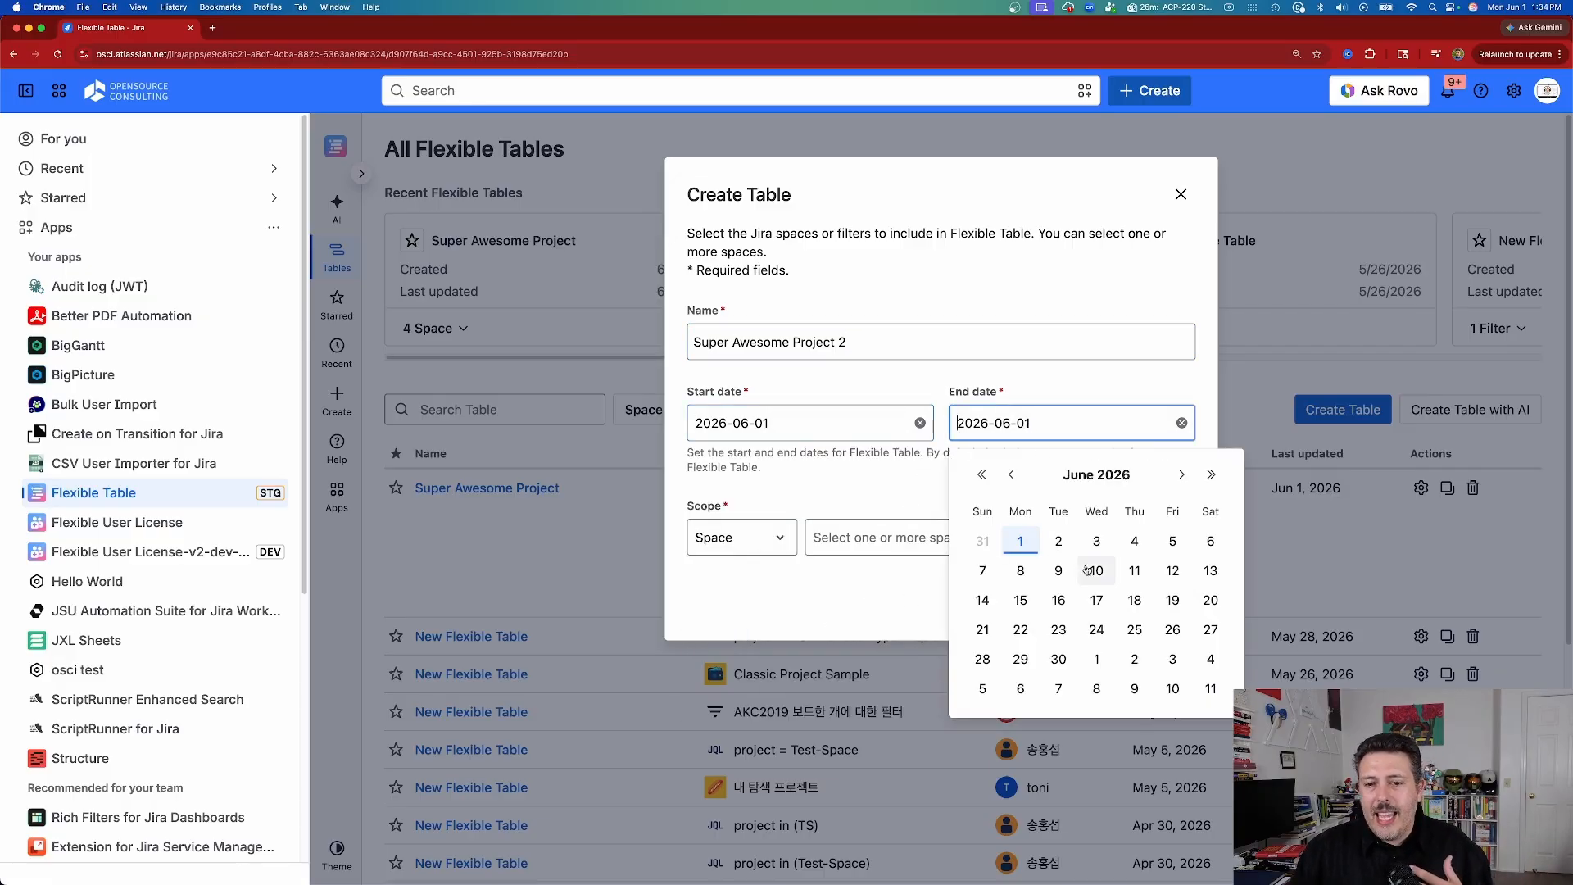
click(1059, 660)
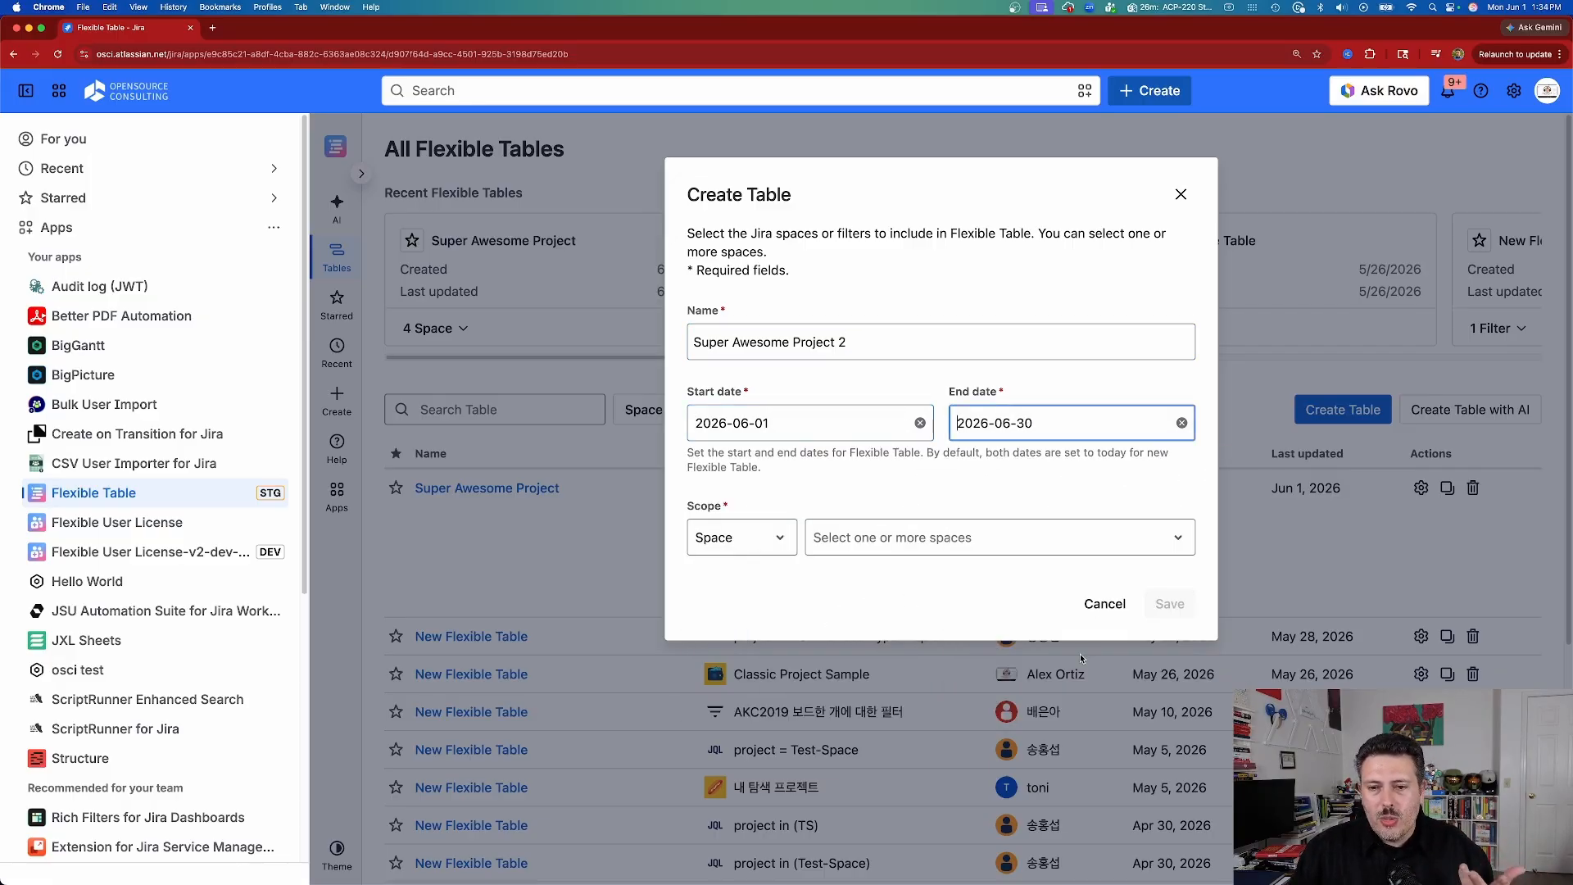
Keep the table's scope type as Space and add the US Platform Dev space
click(769, 542)
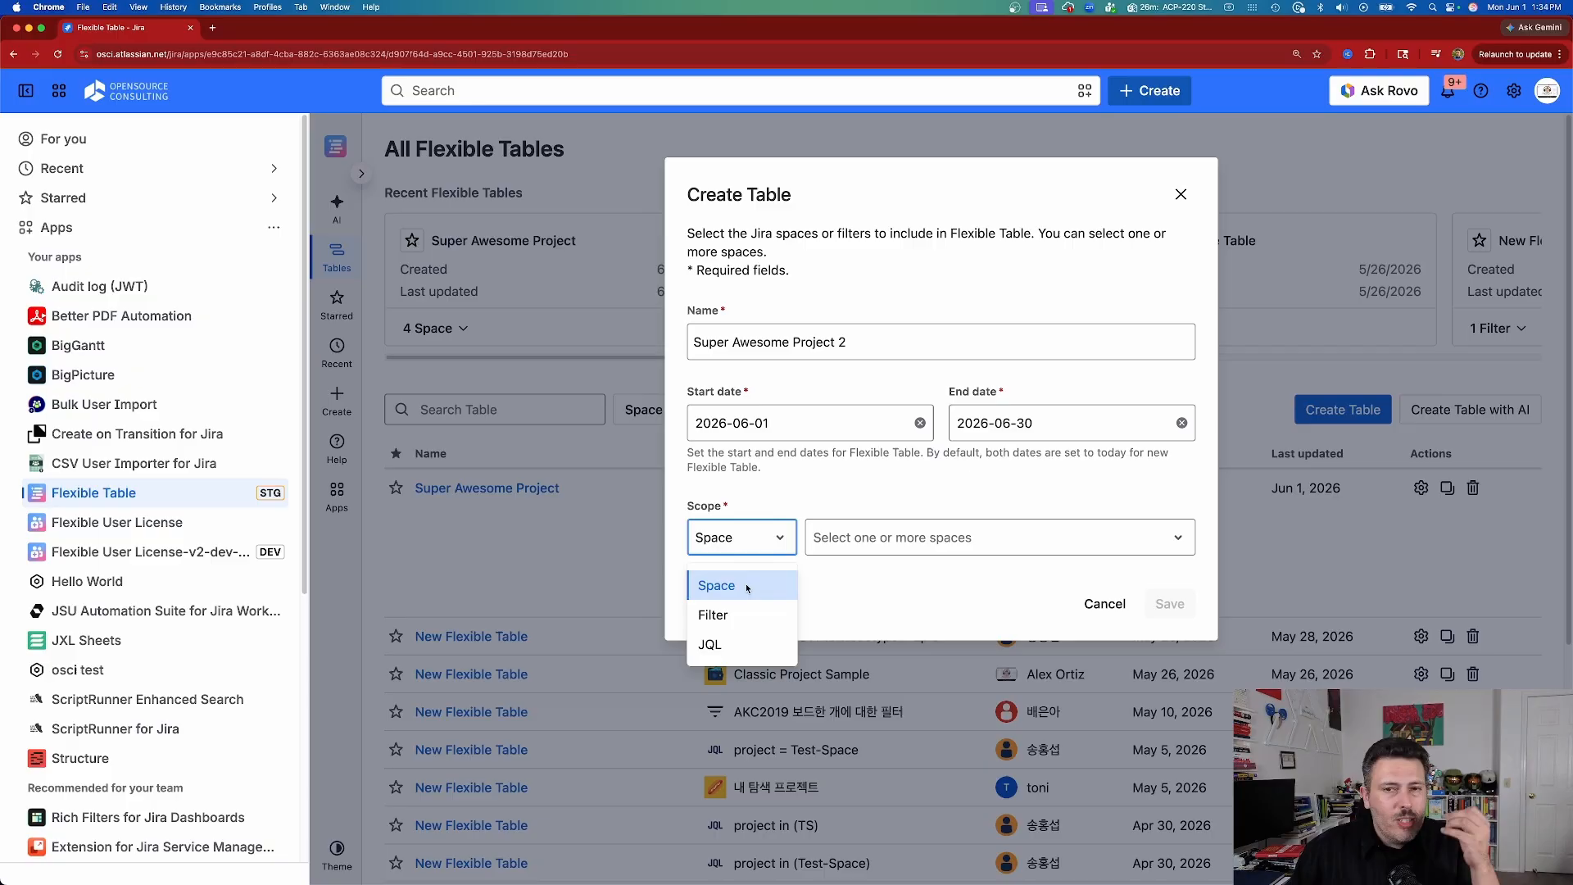
click(855, 539)
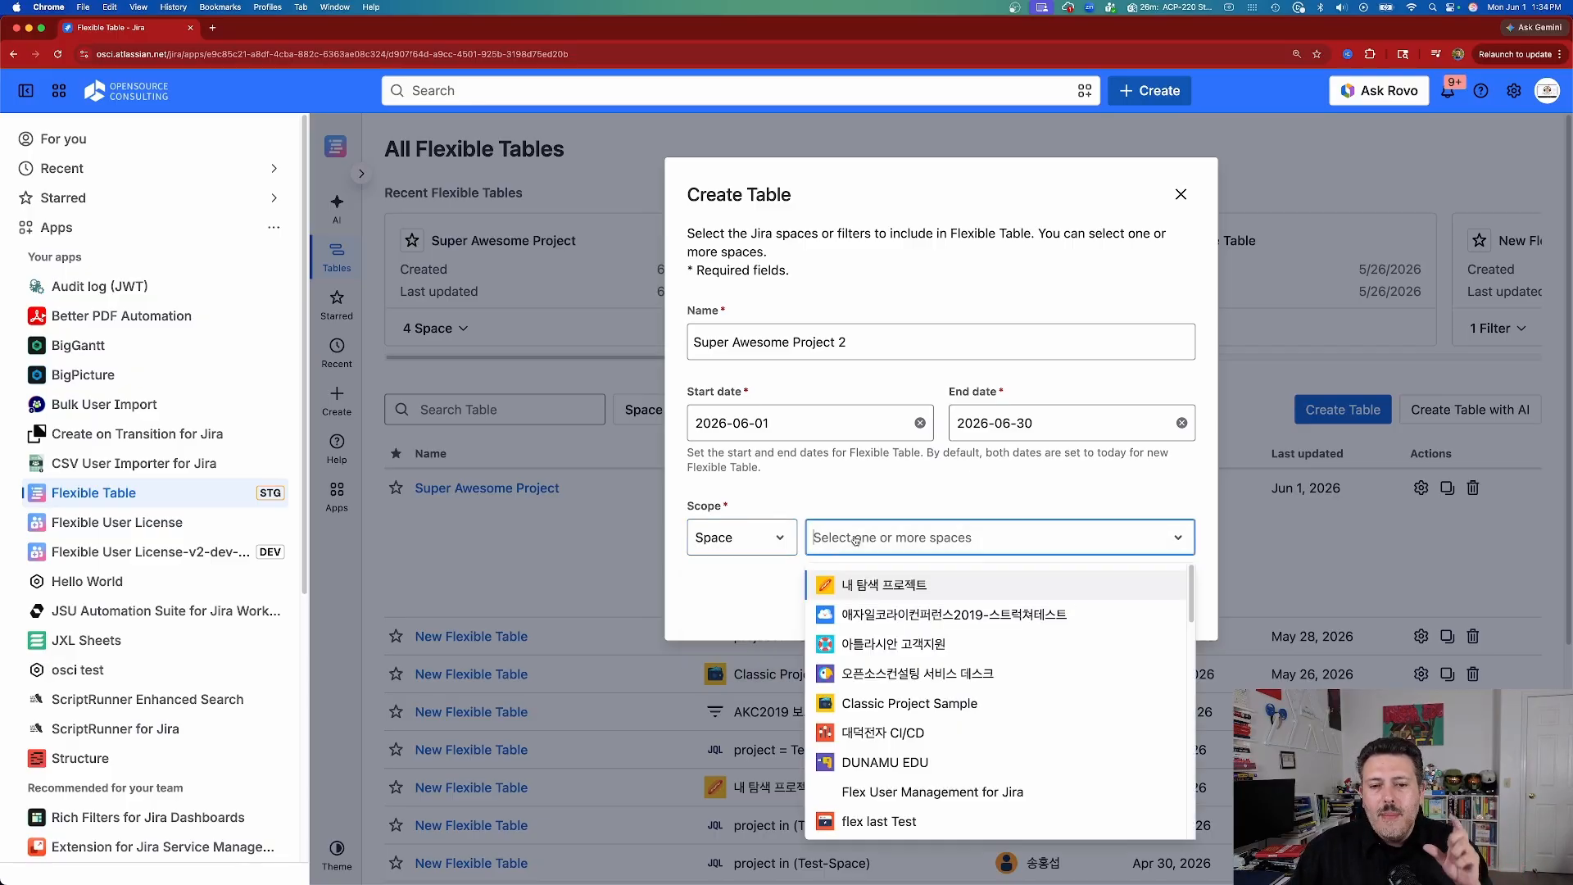
scroll(967, 647, down, 3)
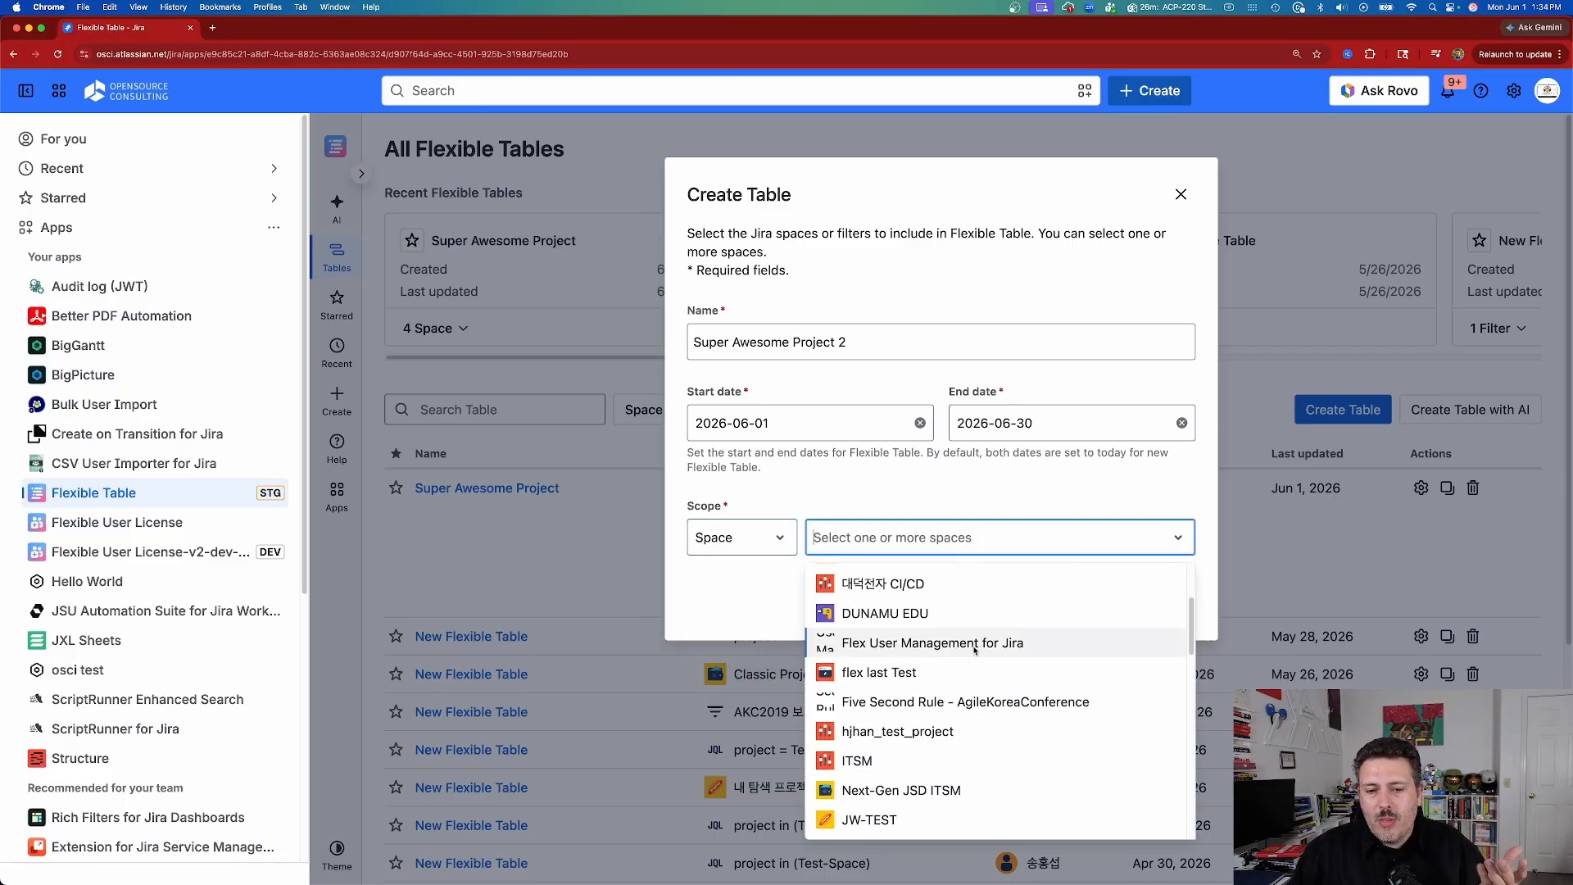
scroll(950, 721, down, 8)
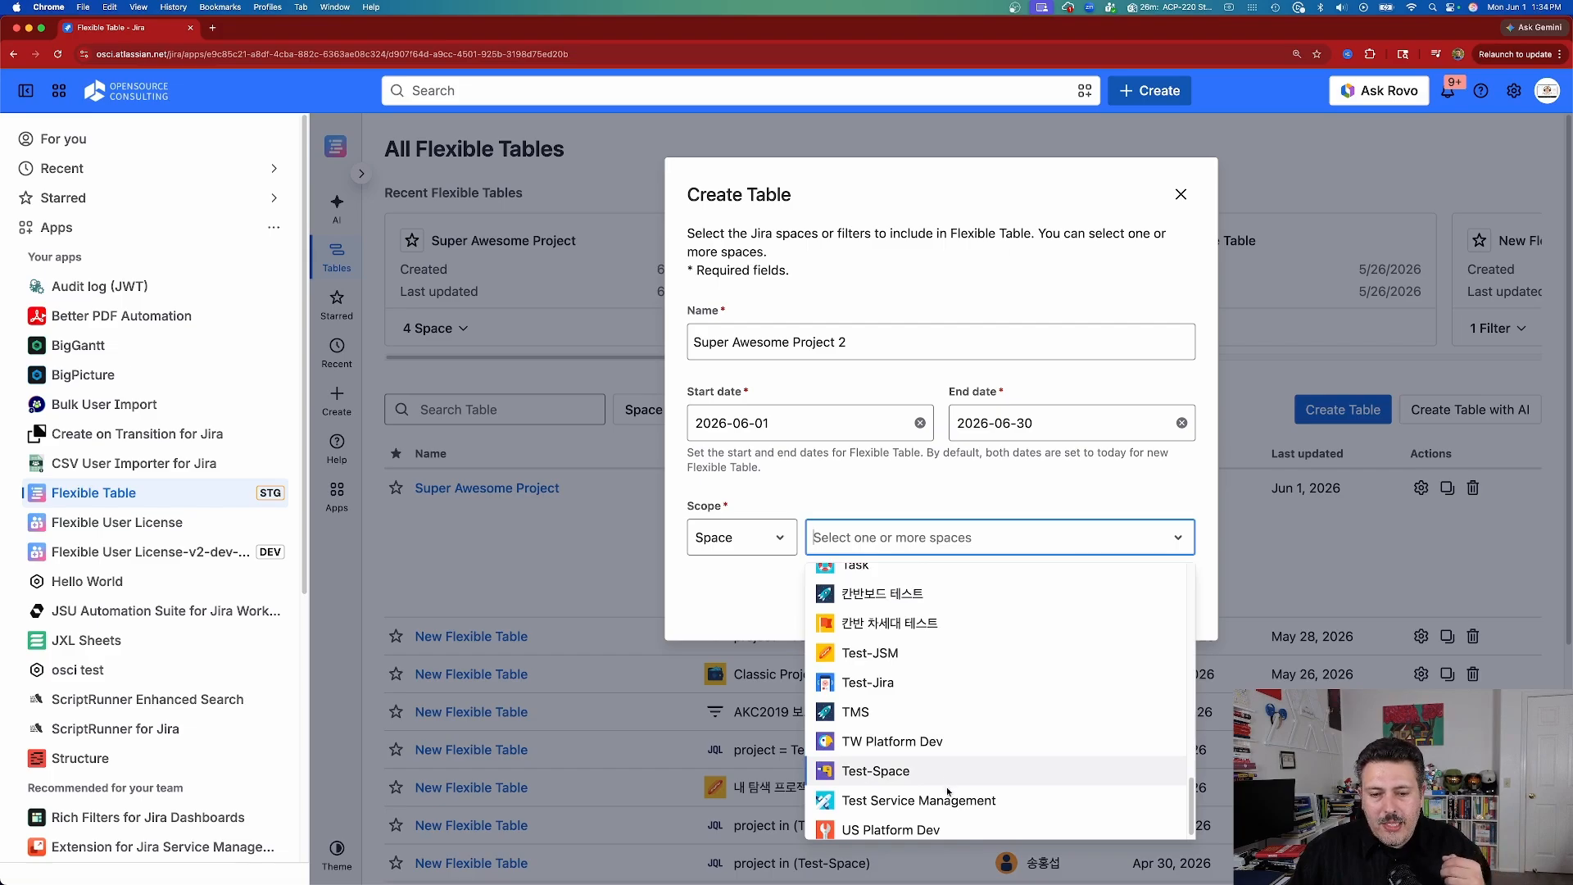
click(899, 819)
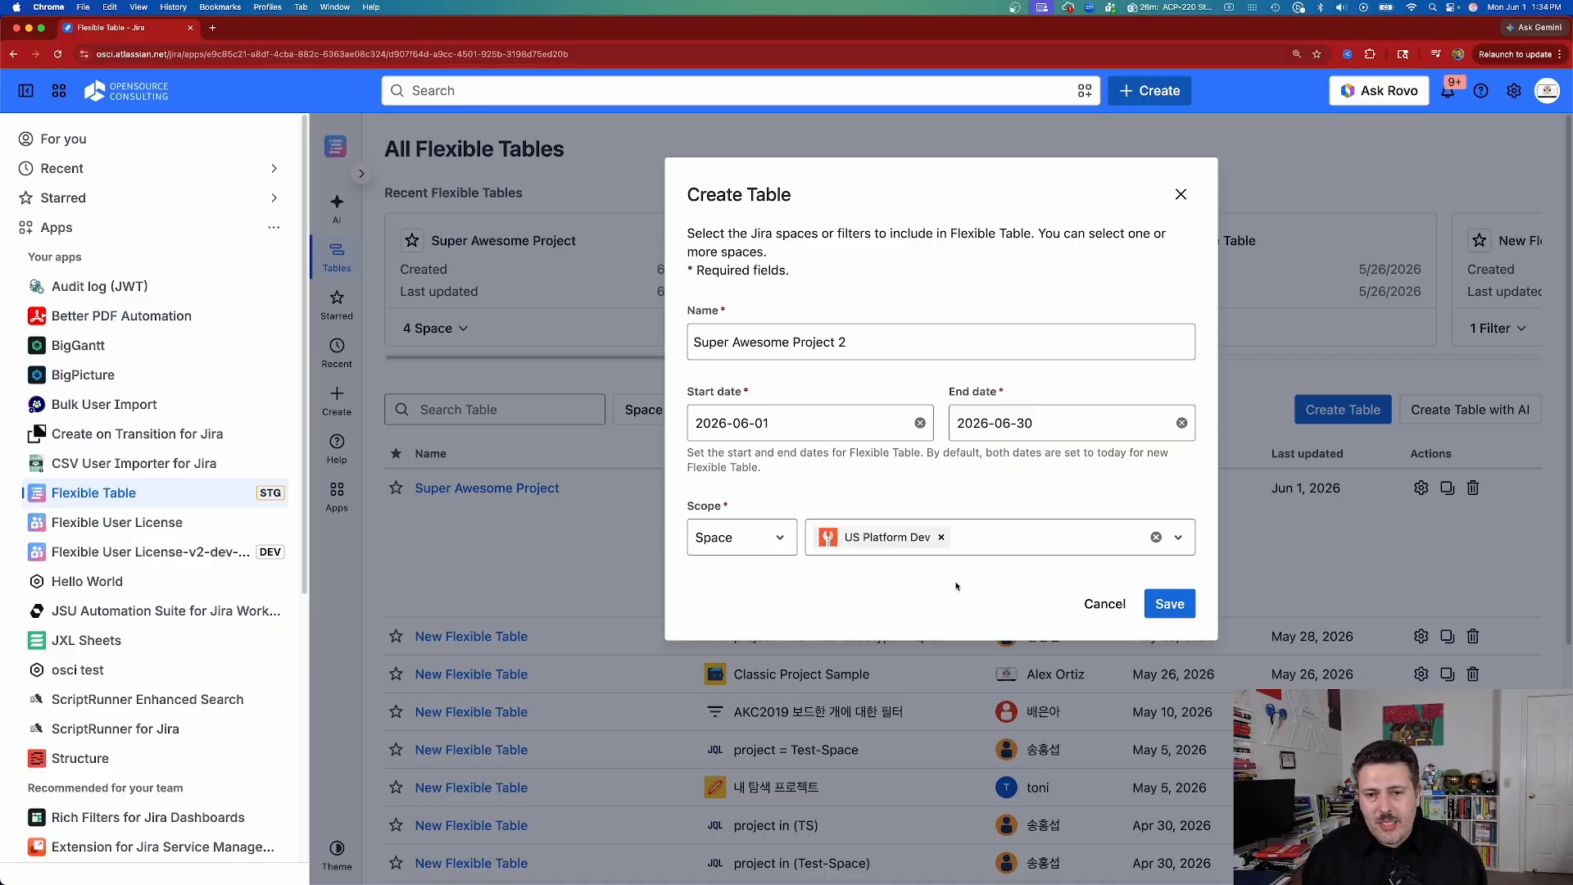
Add the Classic Project Sample and Next-Gen JSD ITSM spaces to the table's scope
click(1005, 535)
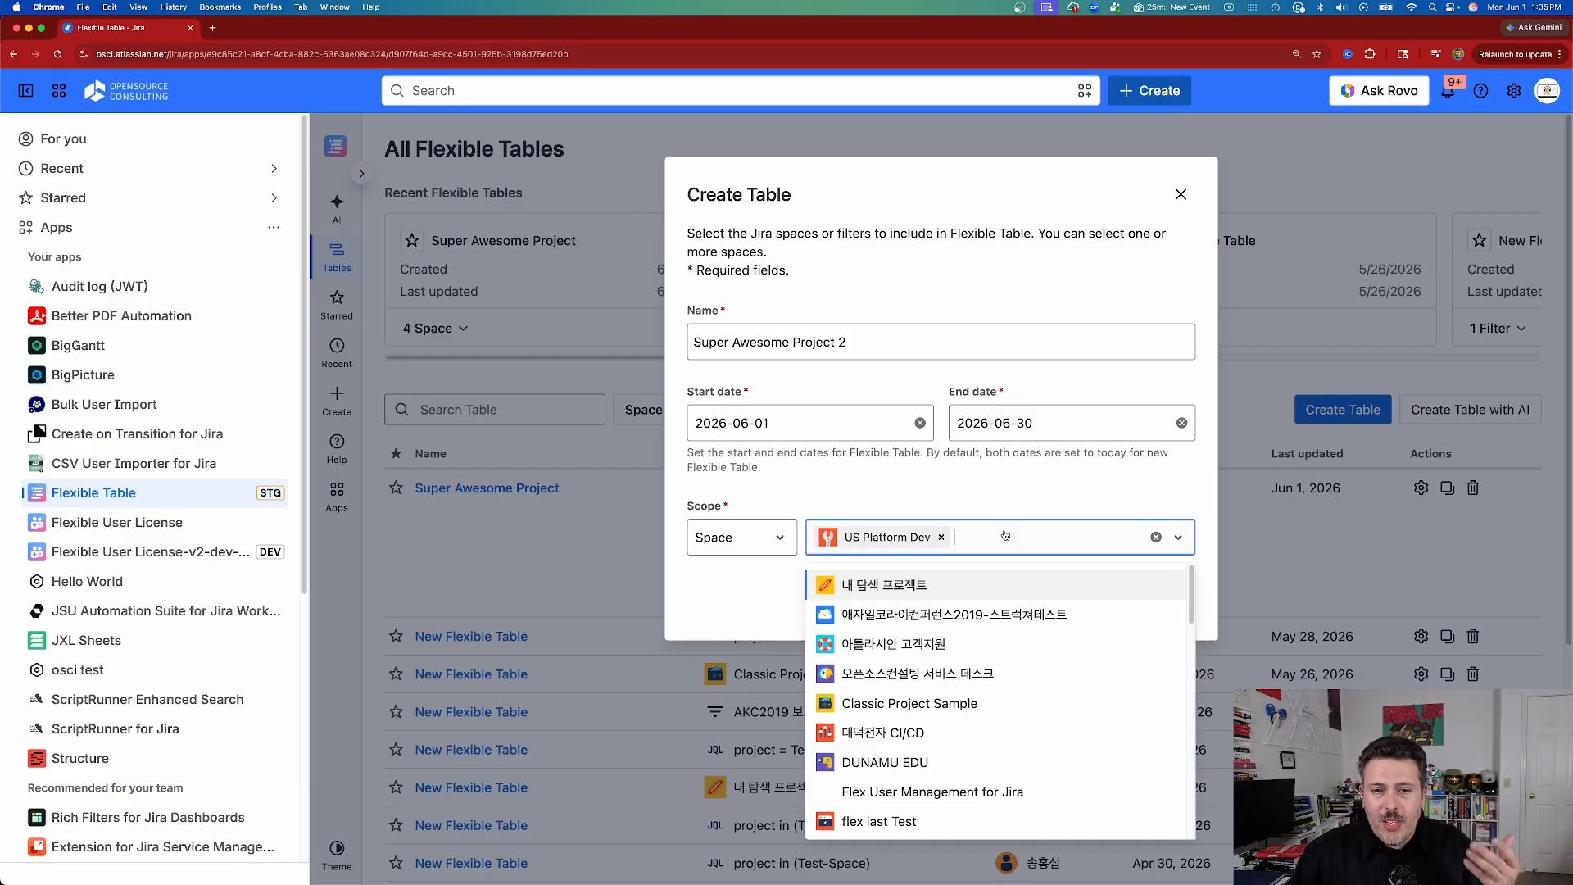
click(962, 702)
click(1144, 546)
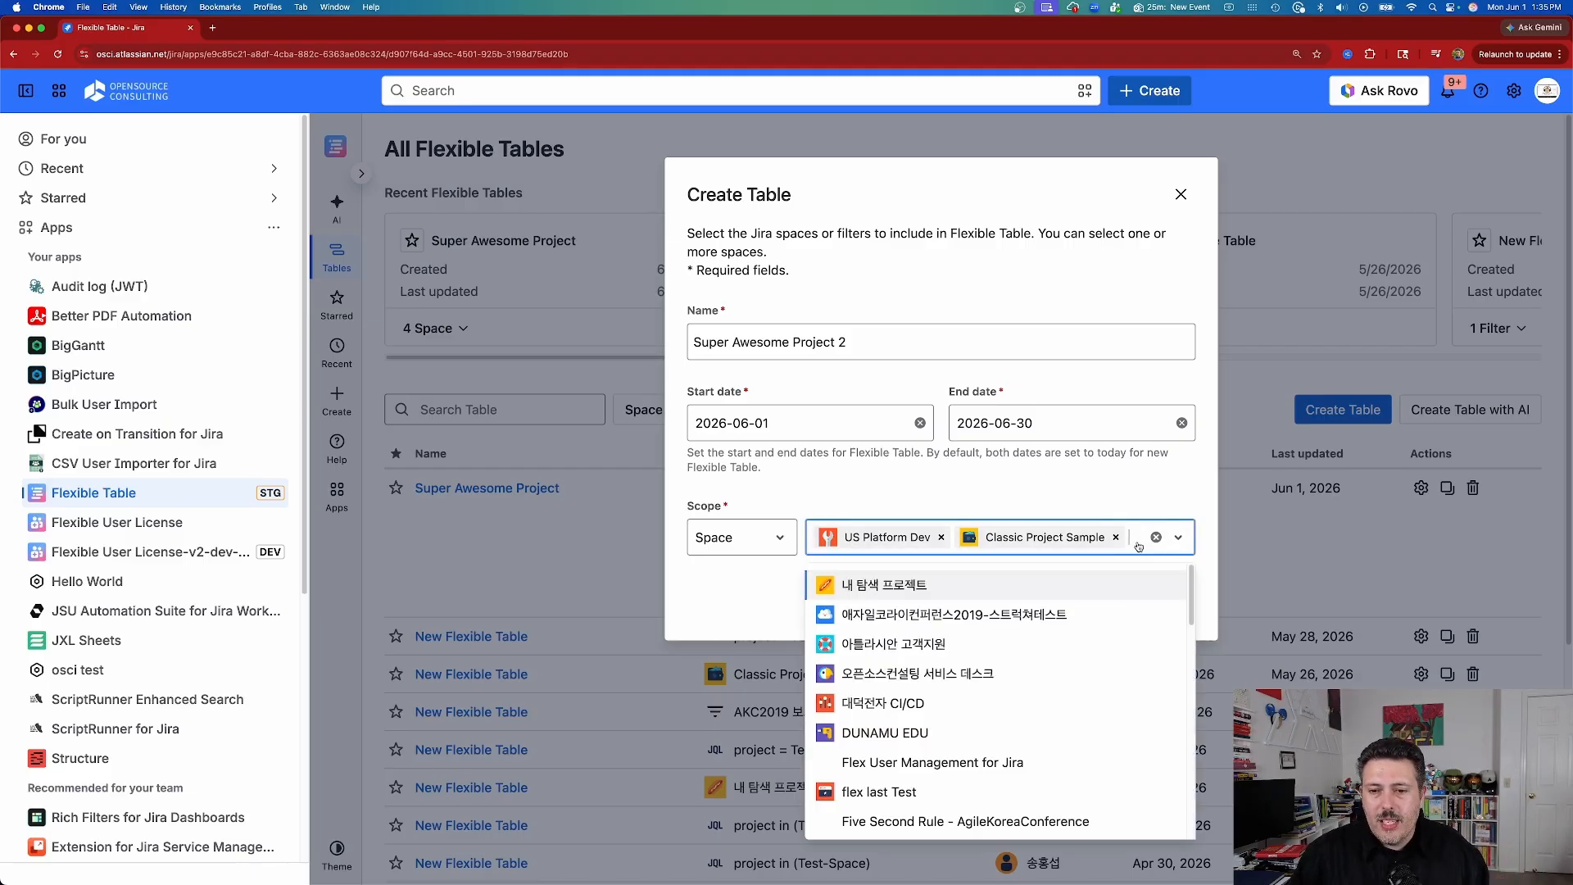
scroll(1006, 684, down, 2)
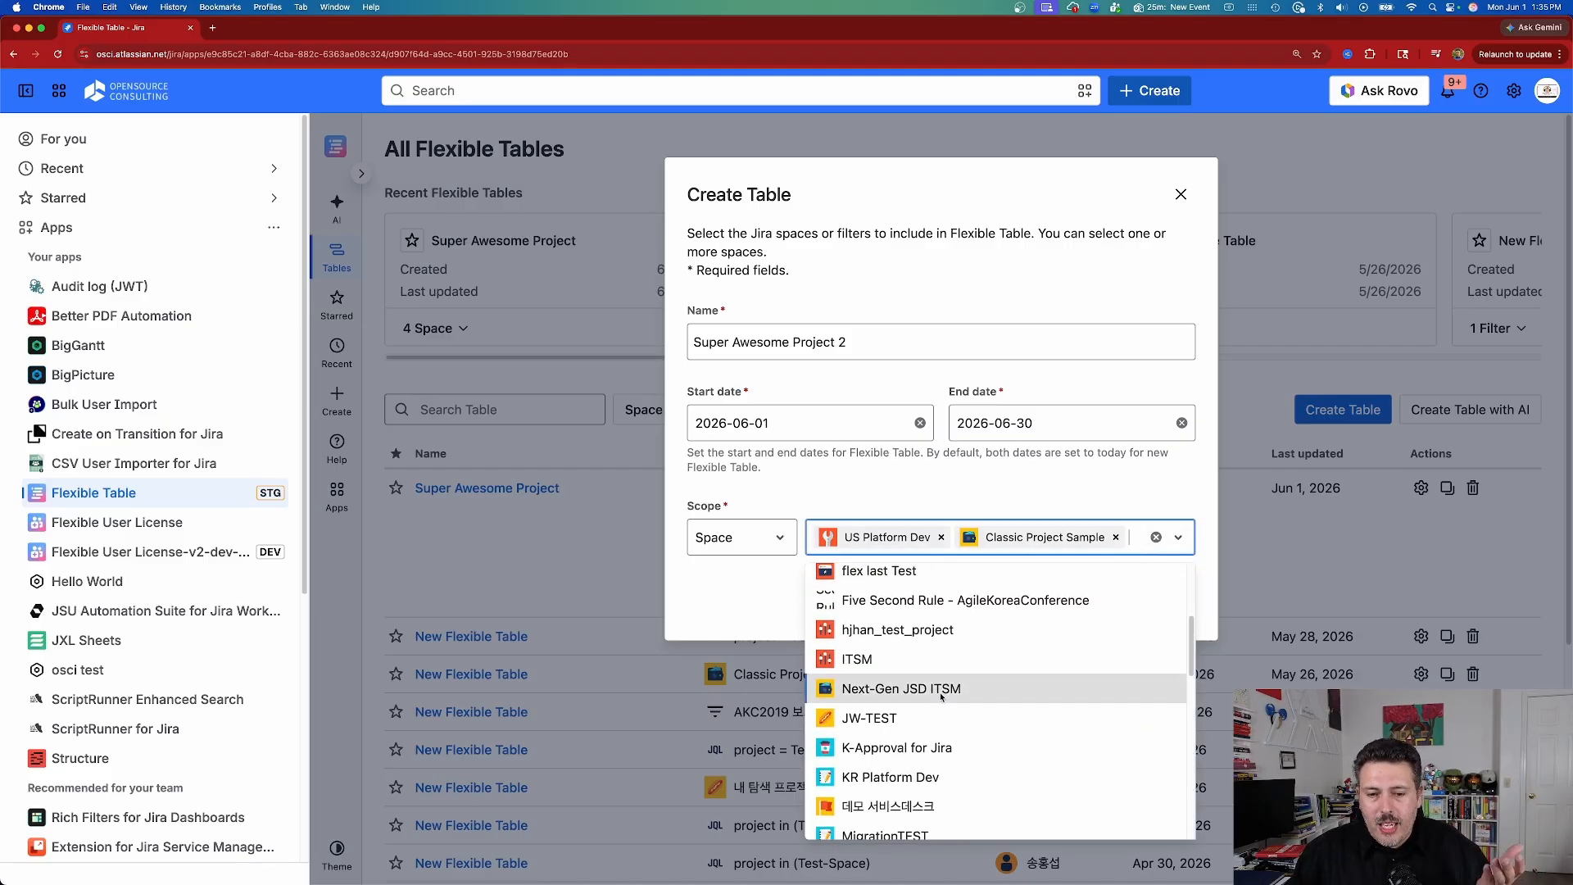
click(1007, 689)
Add the oci-test space to the table's scope
click(1061, 571)
scroll(1019, 700, down, 3)
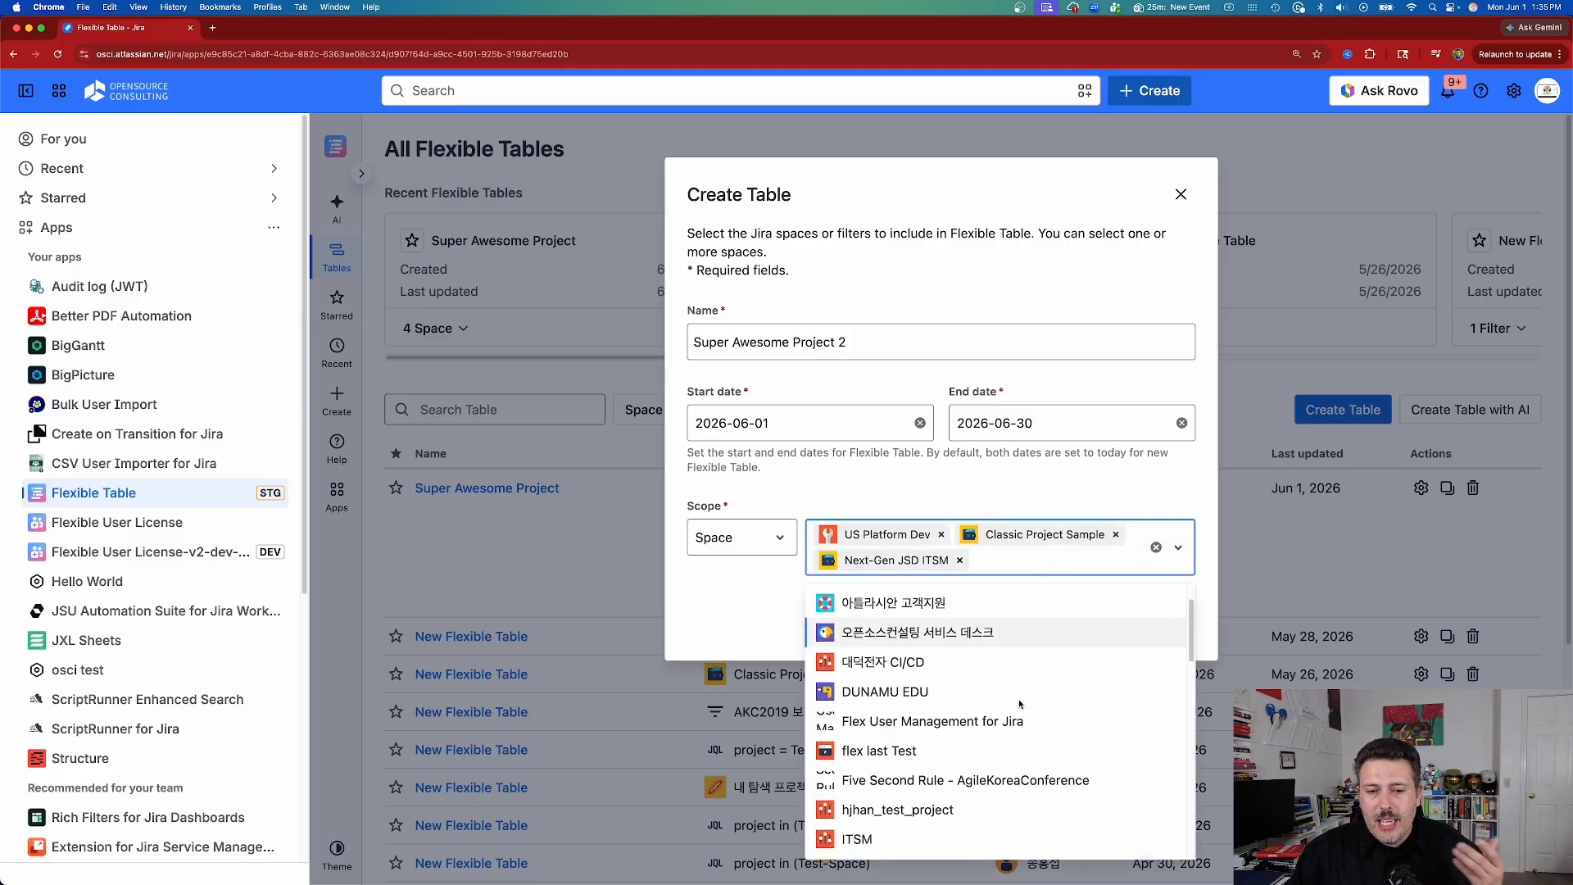
scroll(1019, 706, down, 4)
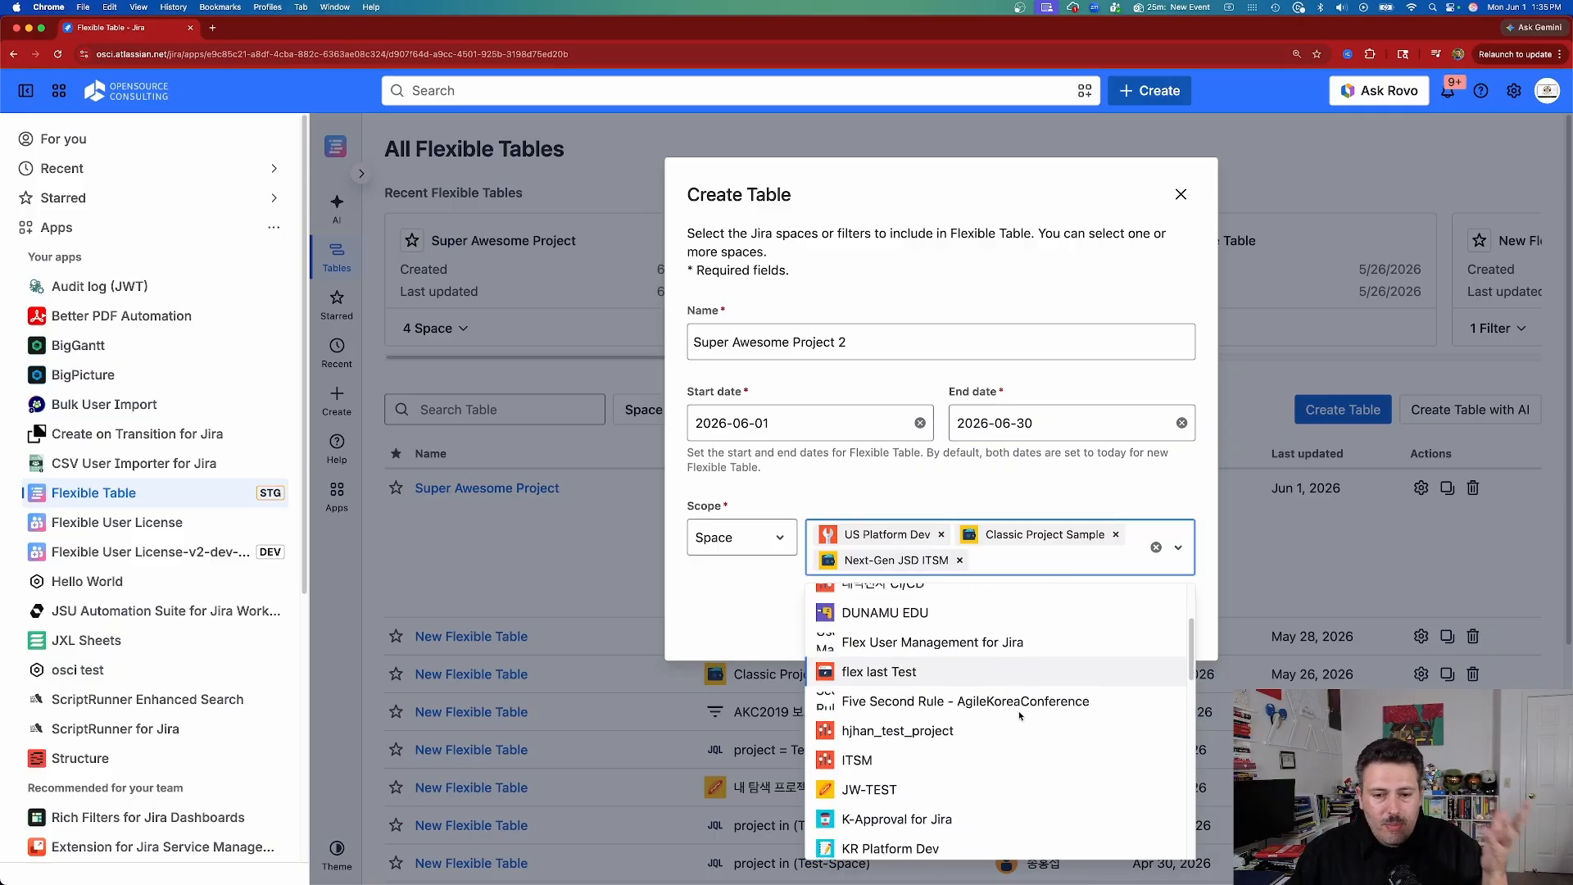
scroll(986, 734, down, 2)
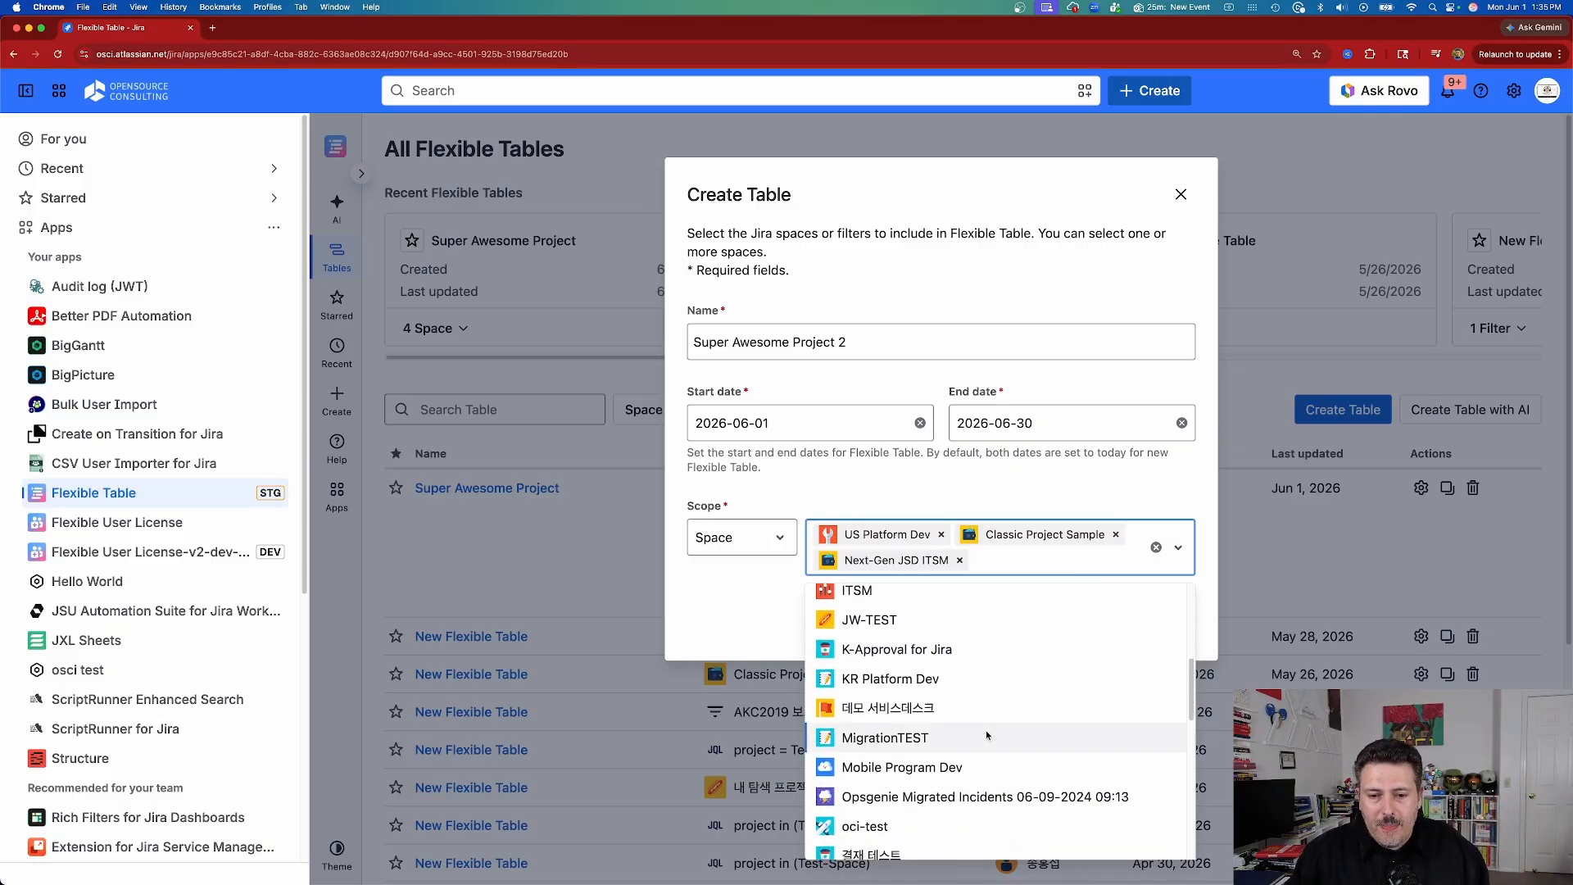
scroll(969, 730, down, 3)
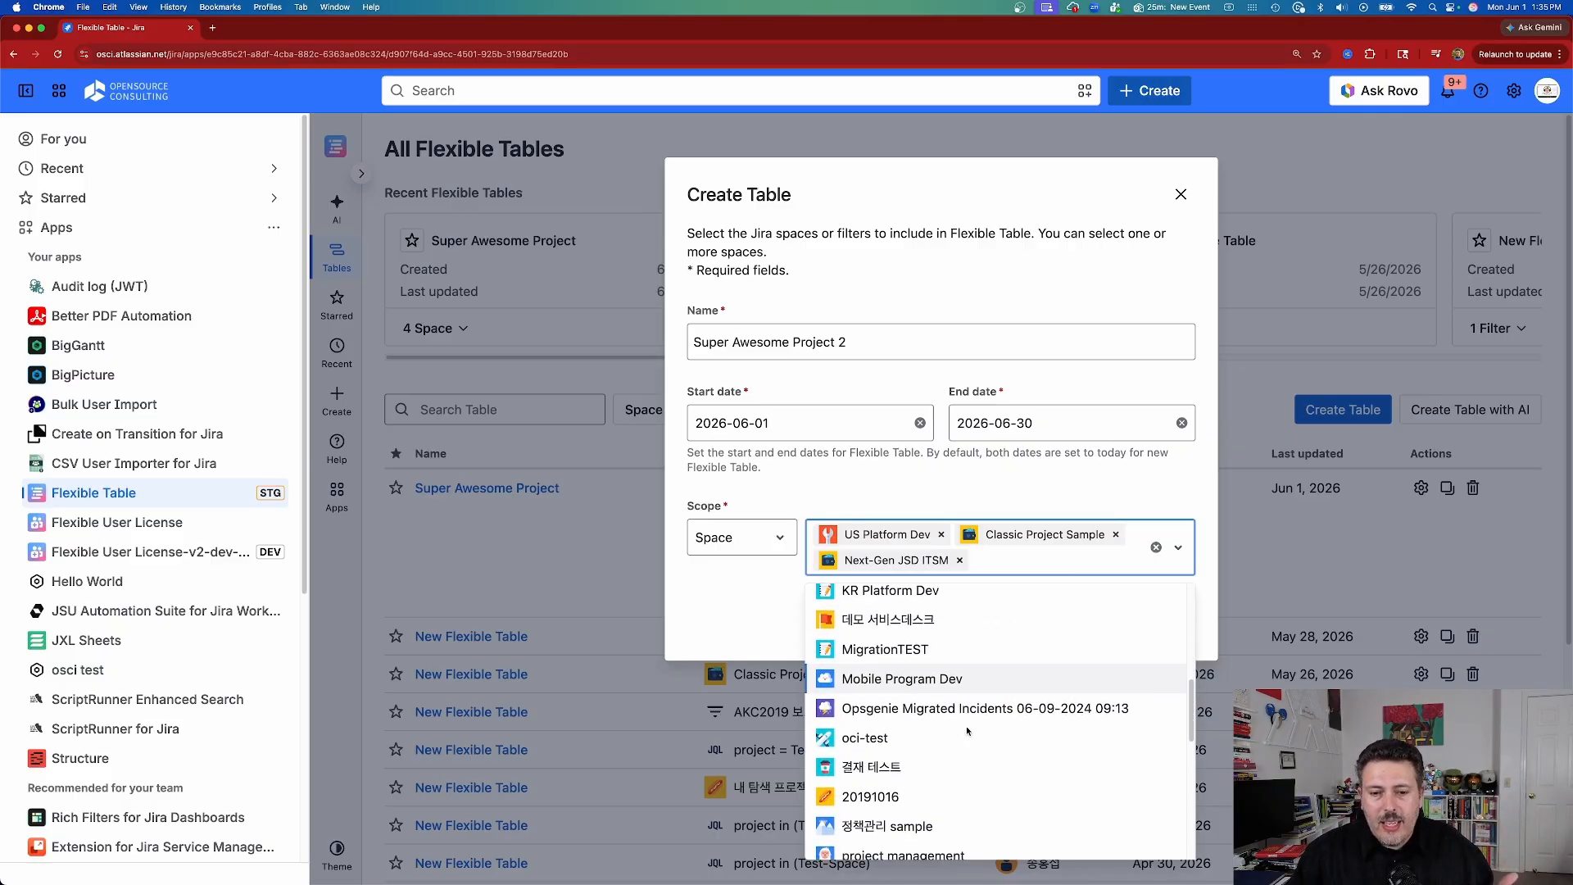
click(918, 717)
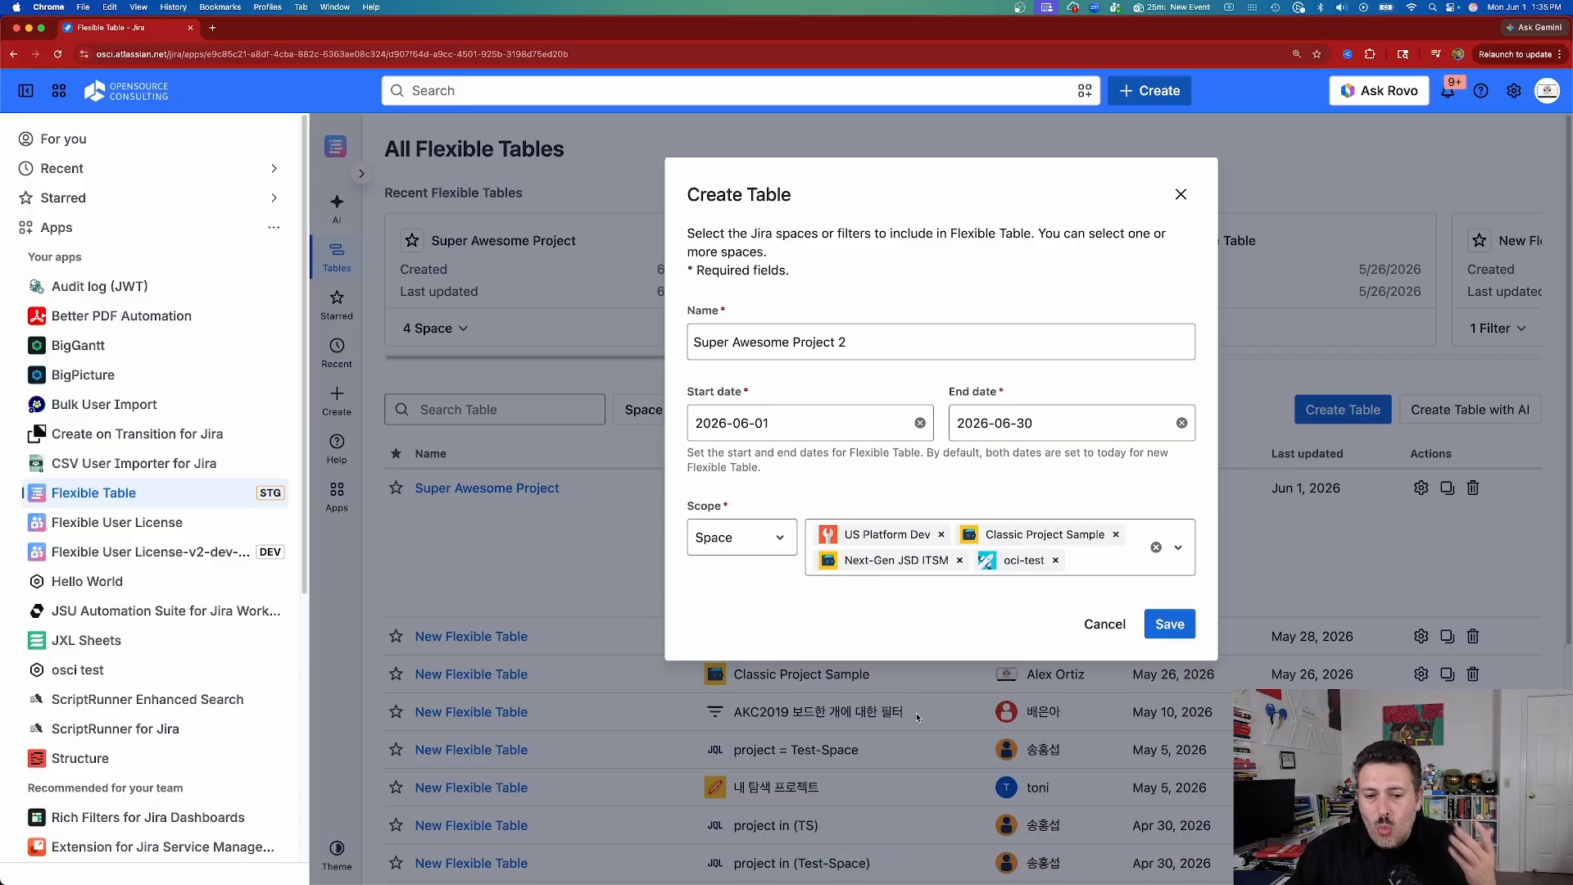
Add the Mobile Program Dev space to the scope and save the new table
click(1096, 569)
scroll(1005, 713, down, 5)
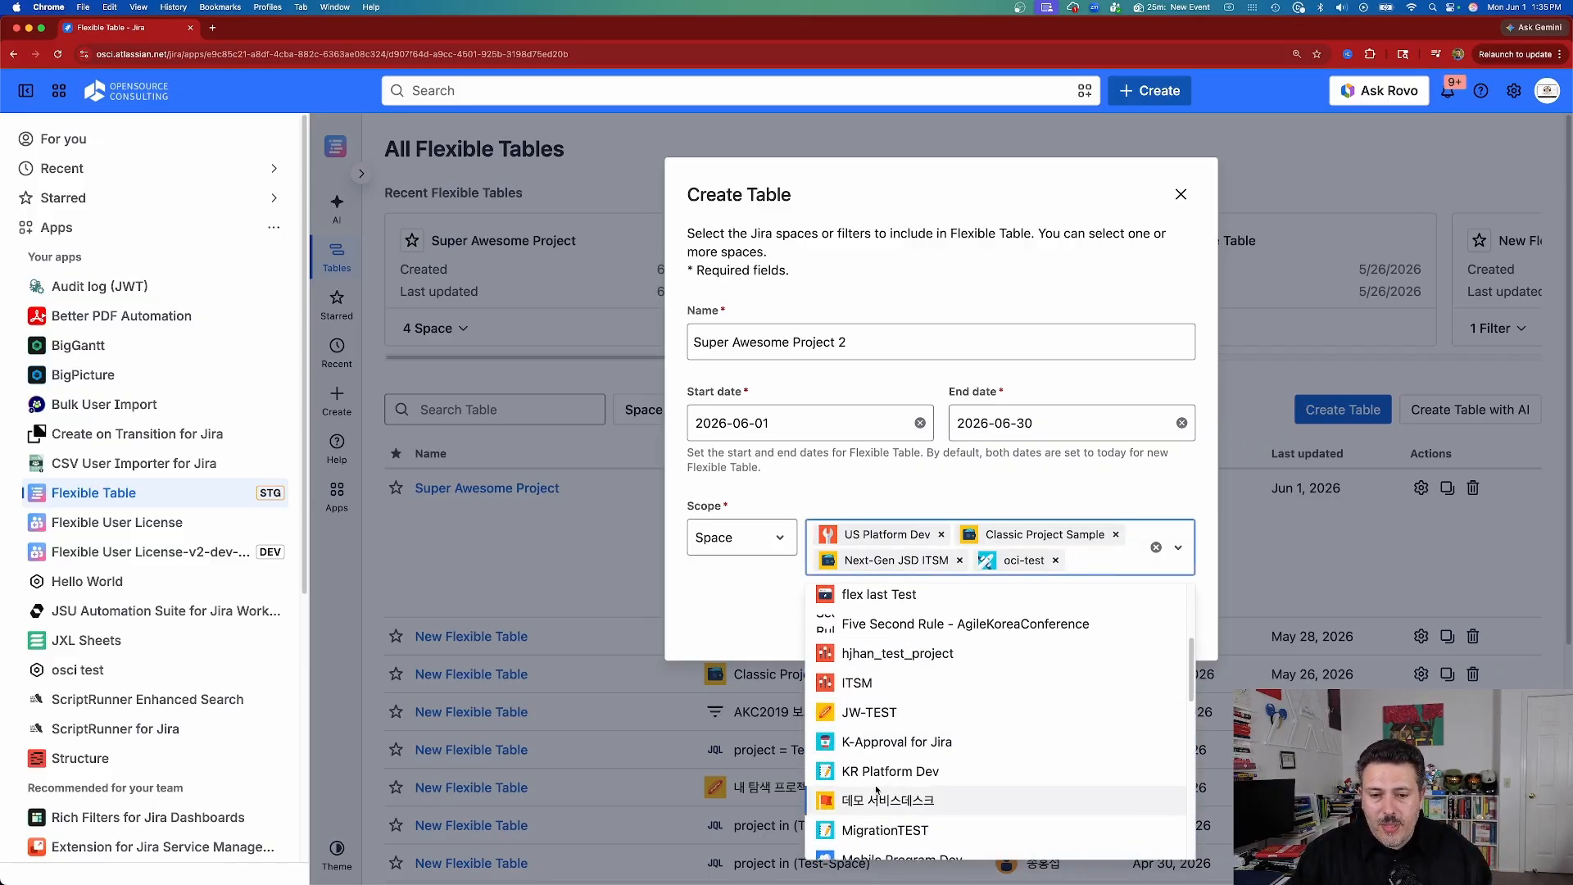
scroll(984, 729, down, 5)
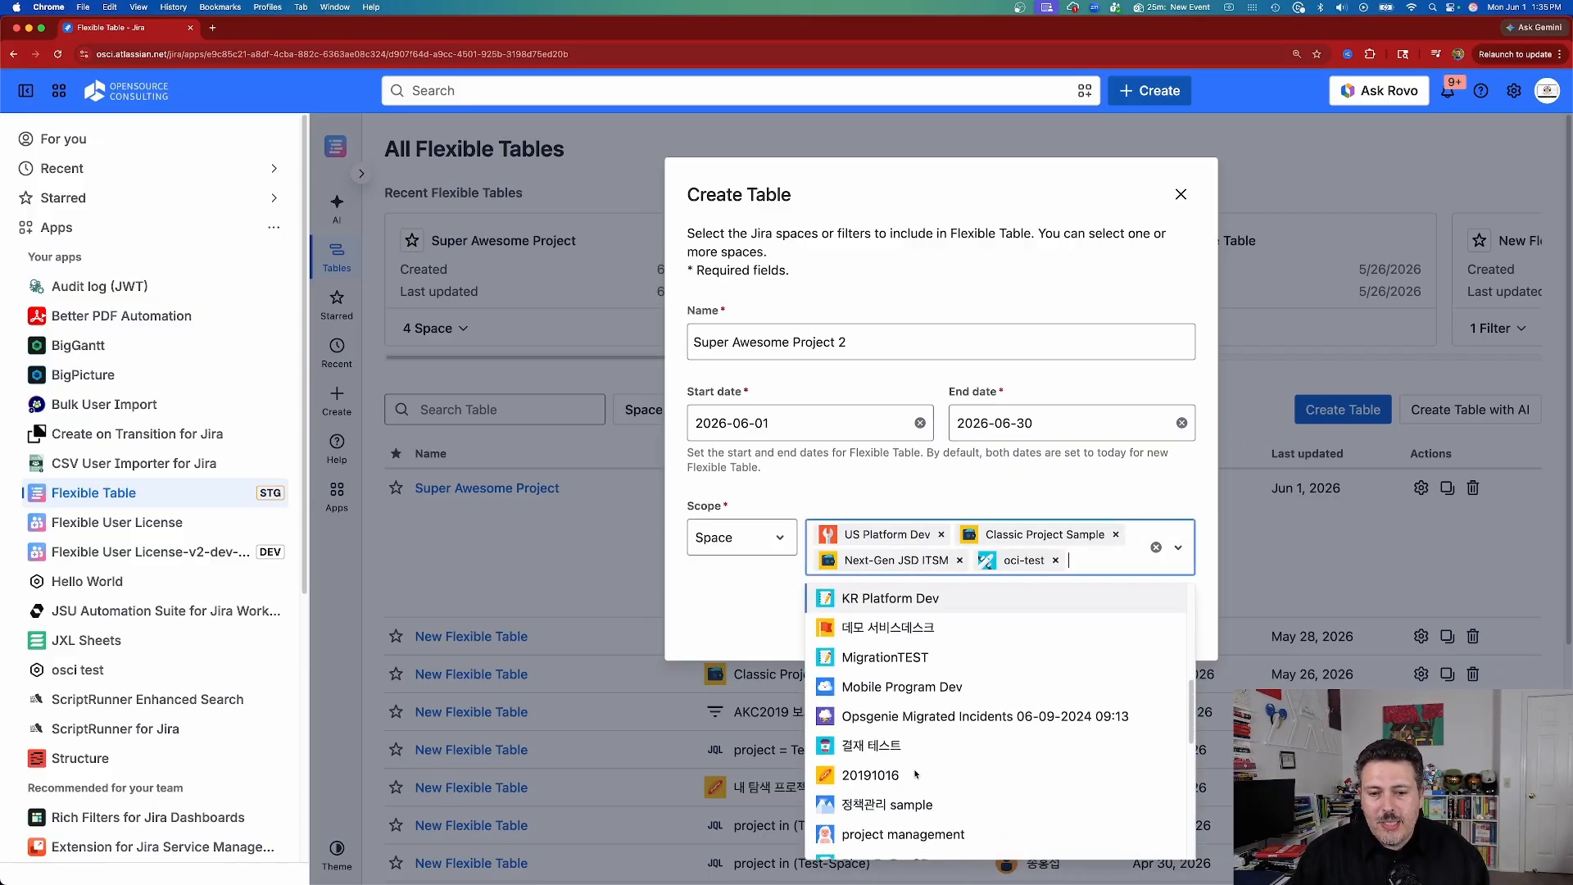
click(922, 686)
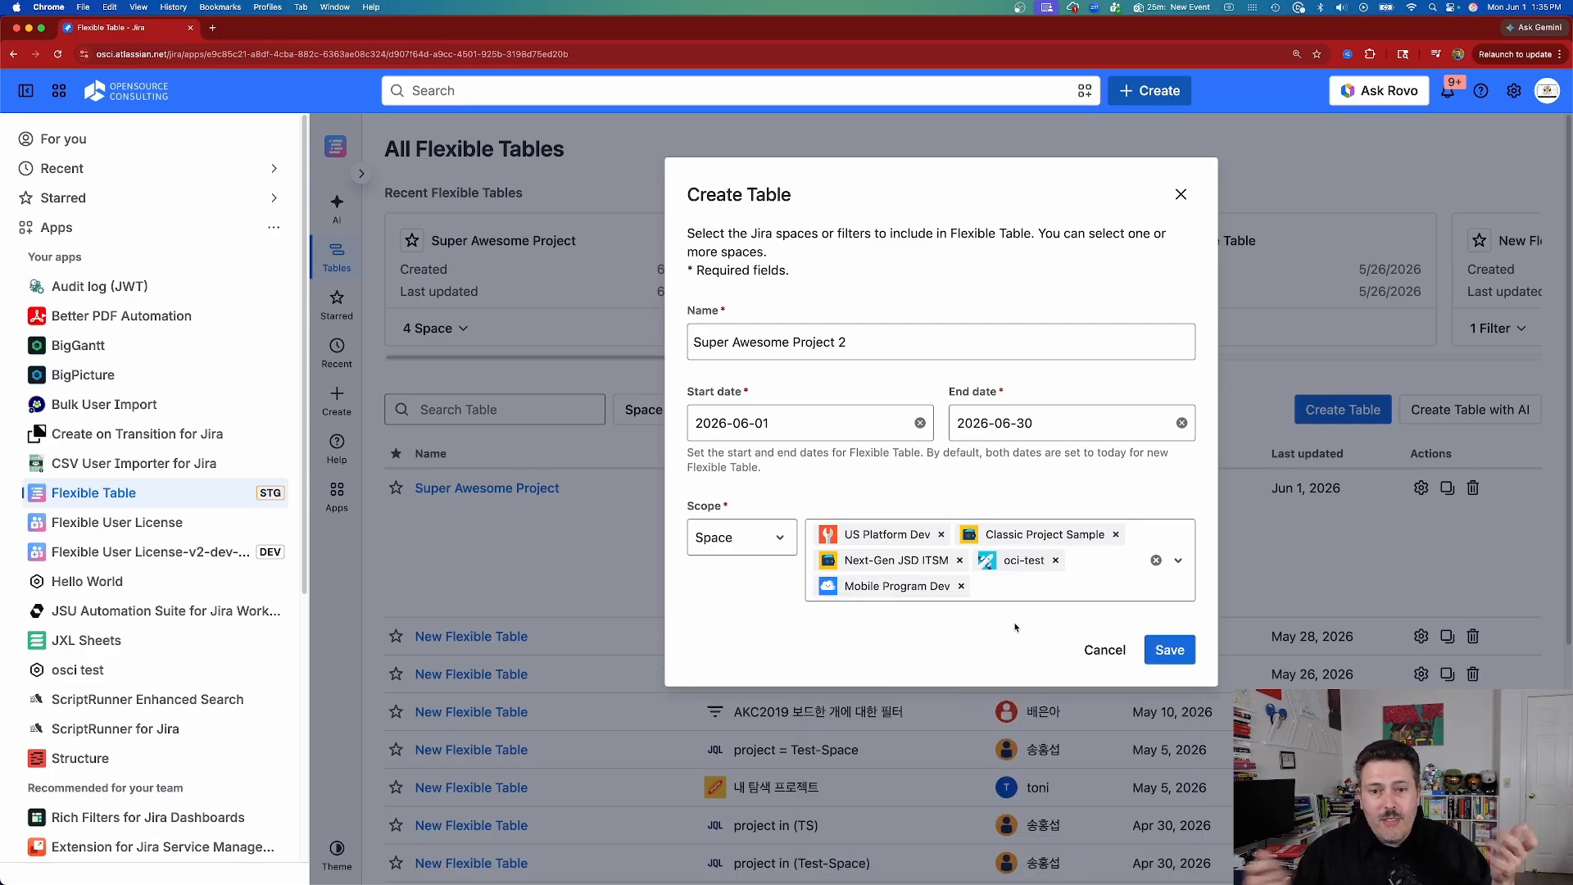
click(1174, 651)
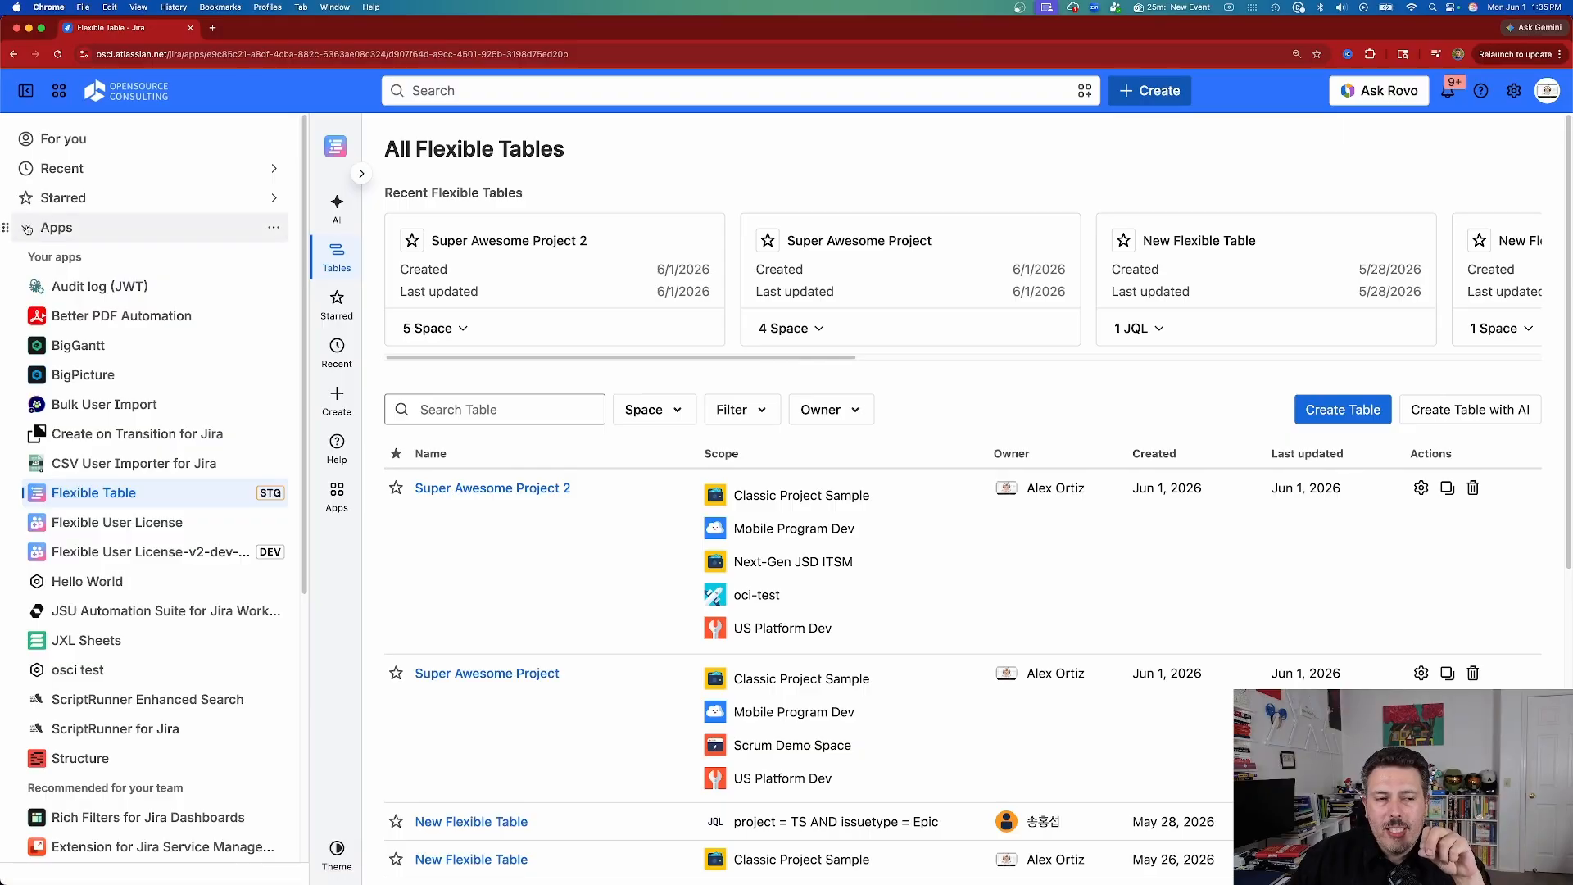
Open the Classic Project Sample space and look through its additional views and app entries for the Table entry
click(27, 229)
click(30, 286)
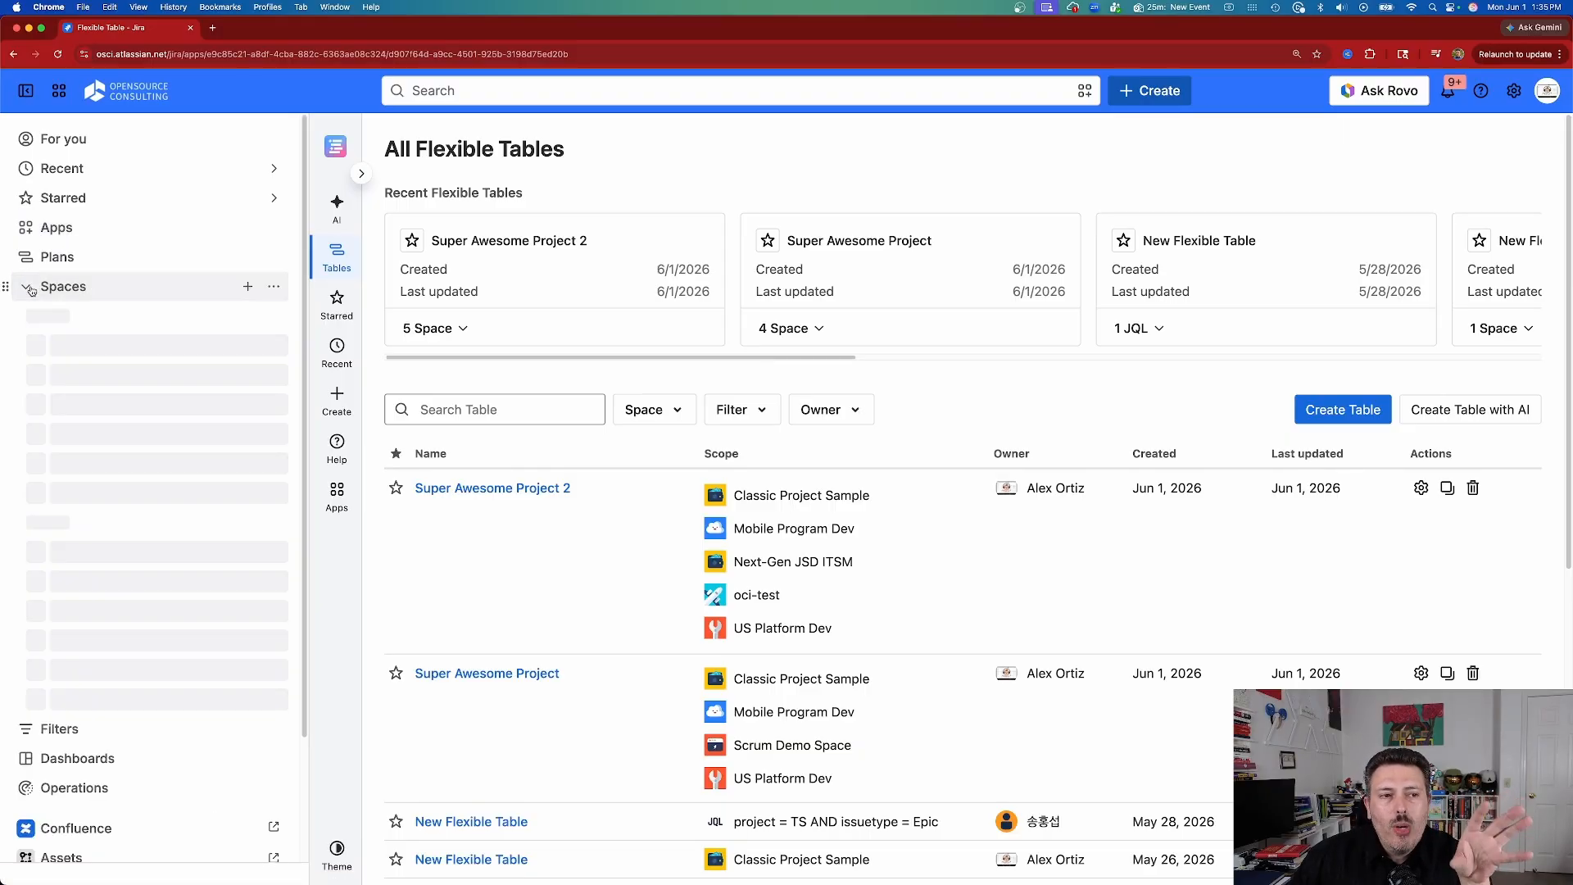
click(83, 349)
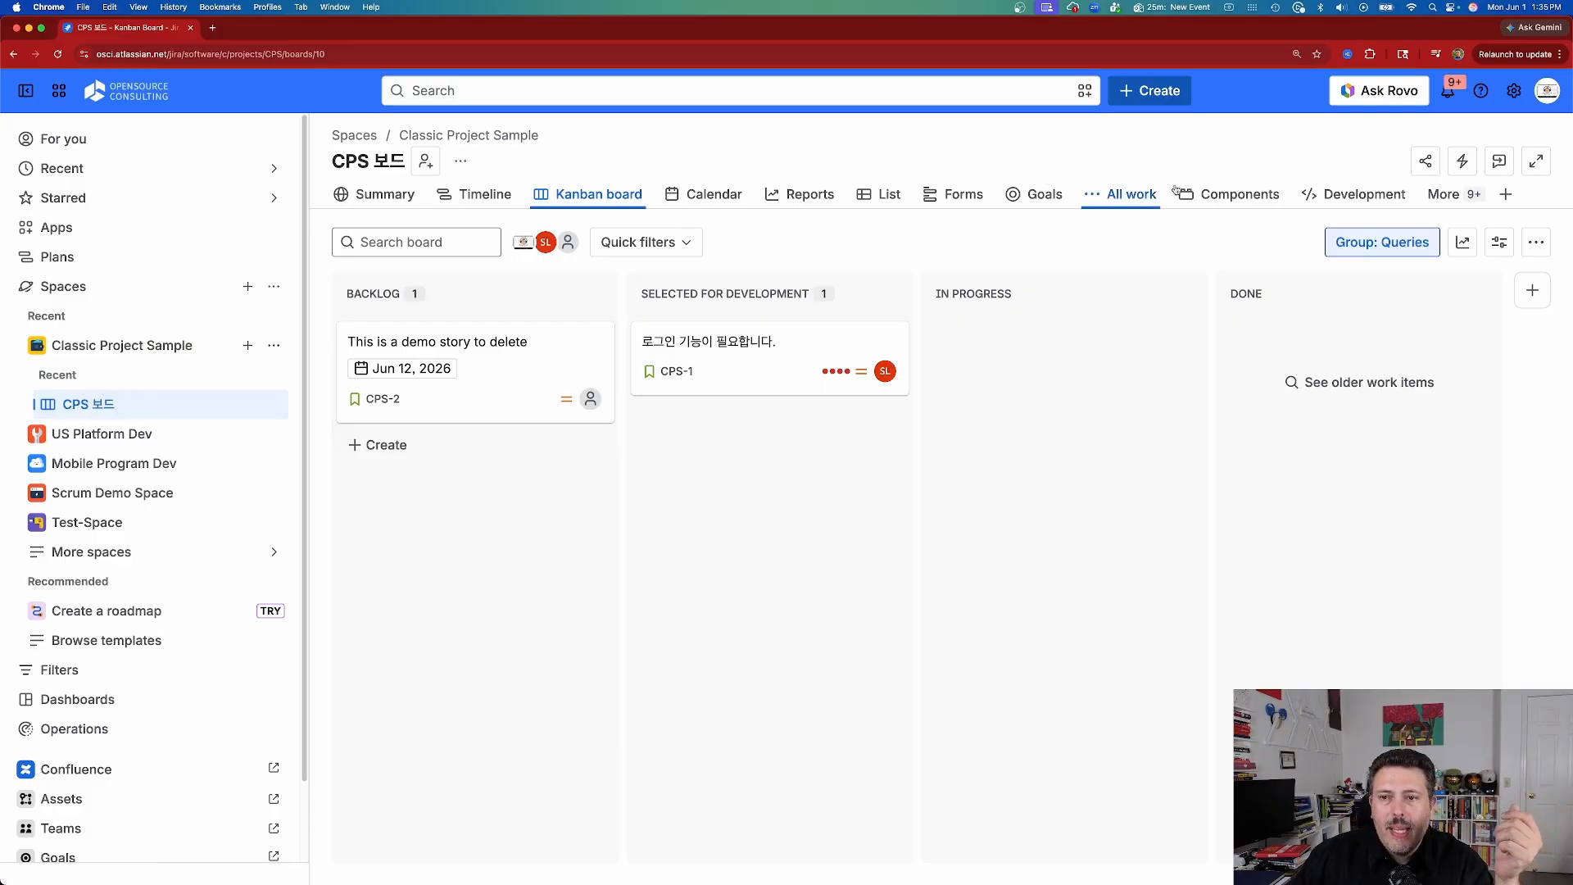
click(1442, 196)
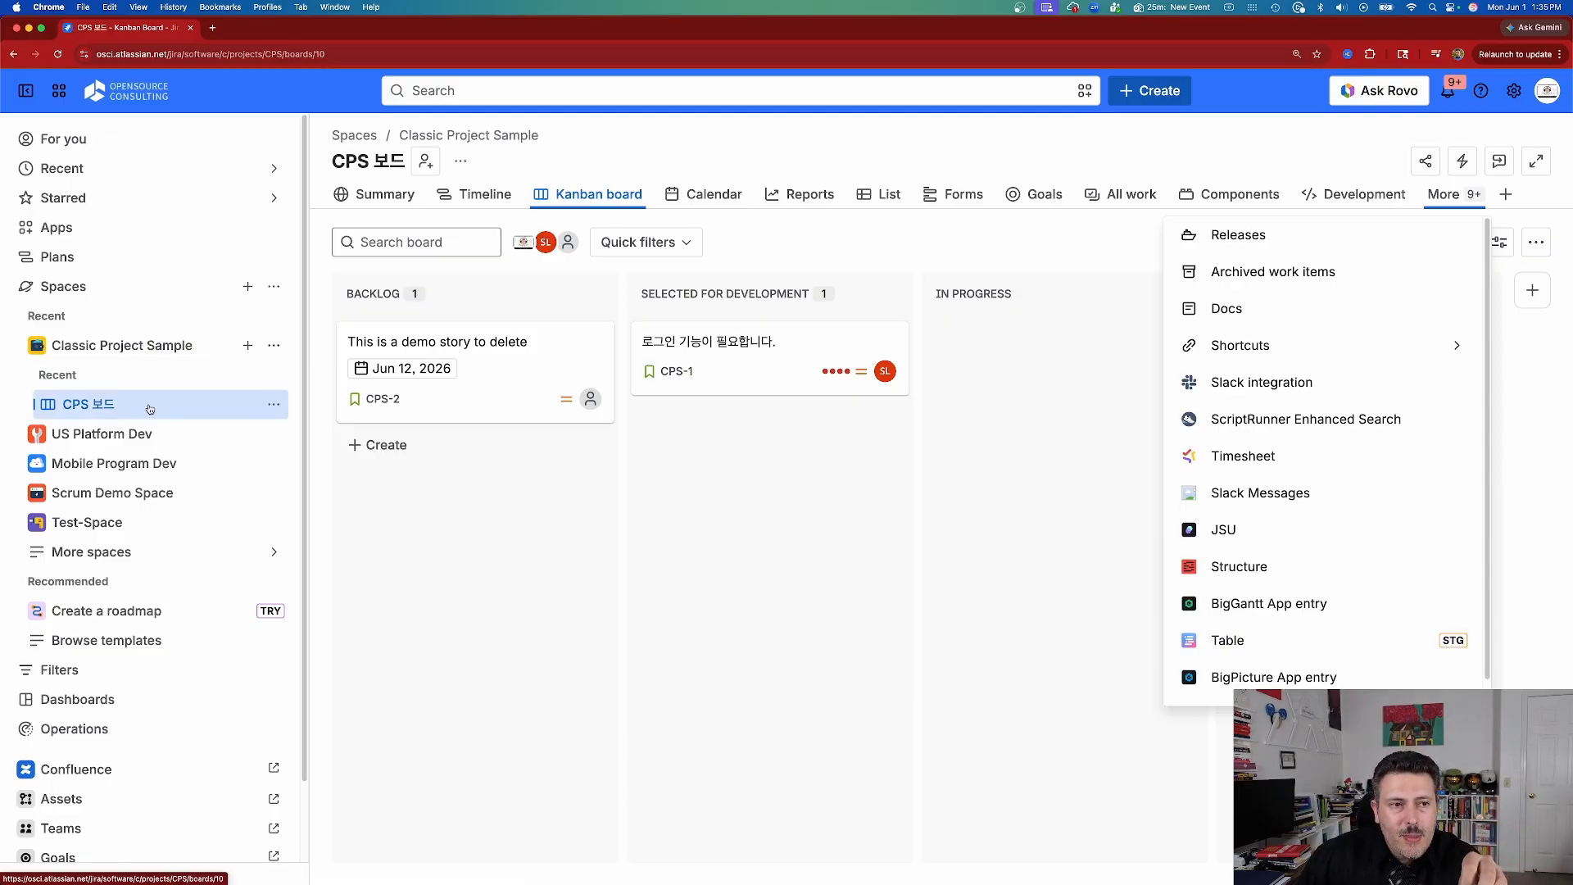
Return to the Flexible Table app and open the Super Awesome Project 2 table
click(56, 227)
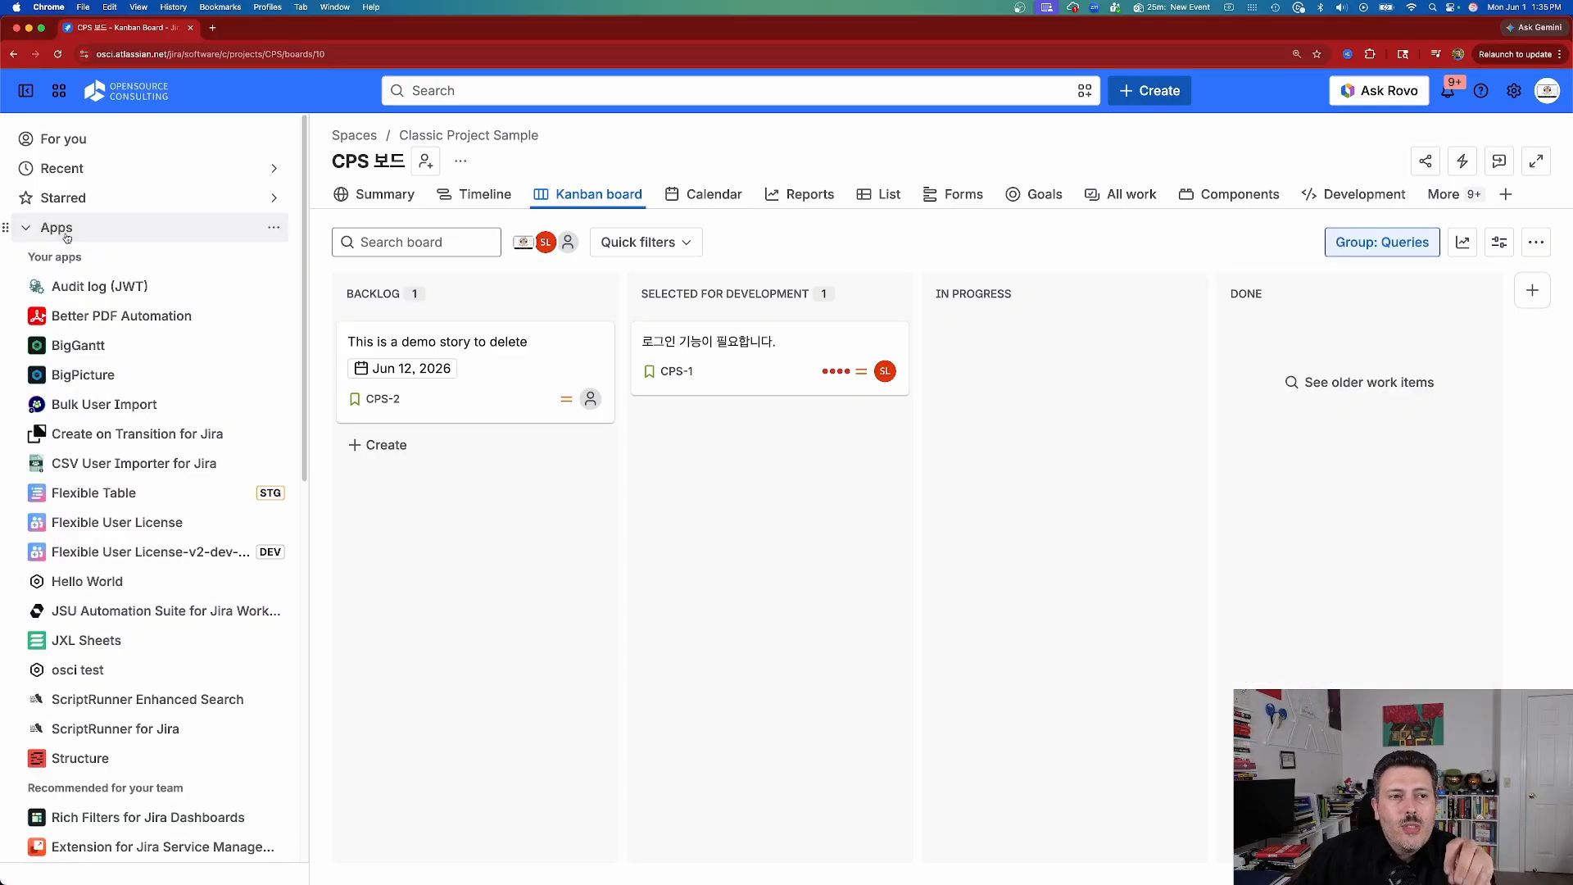
click(109, 493)
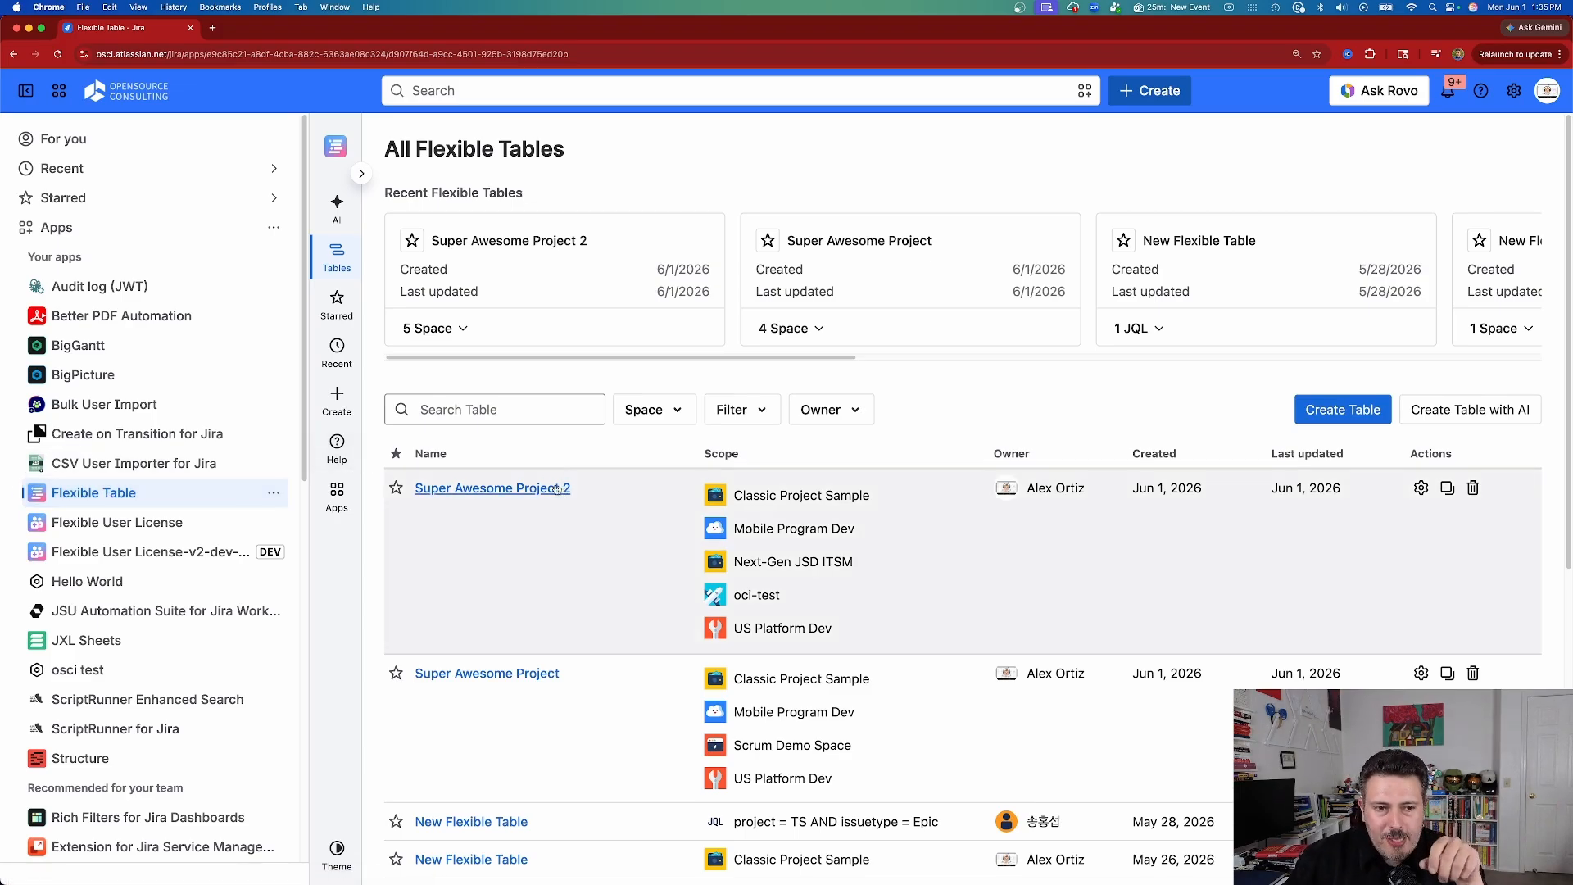
click(495, 492)
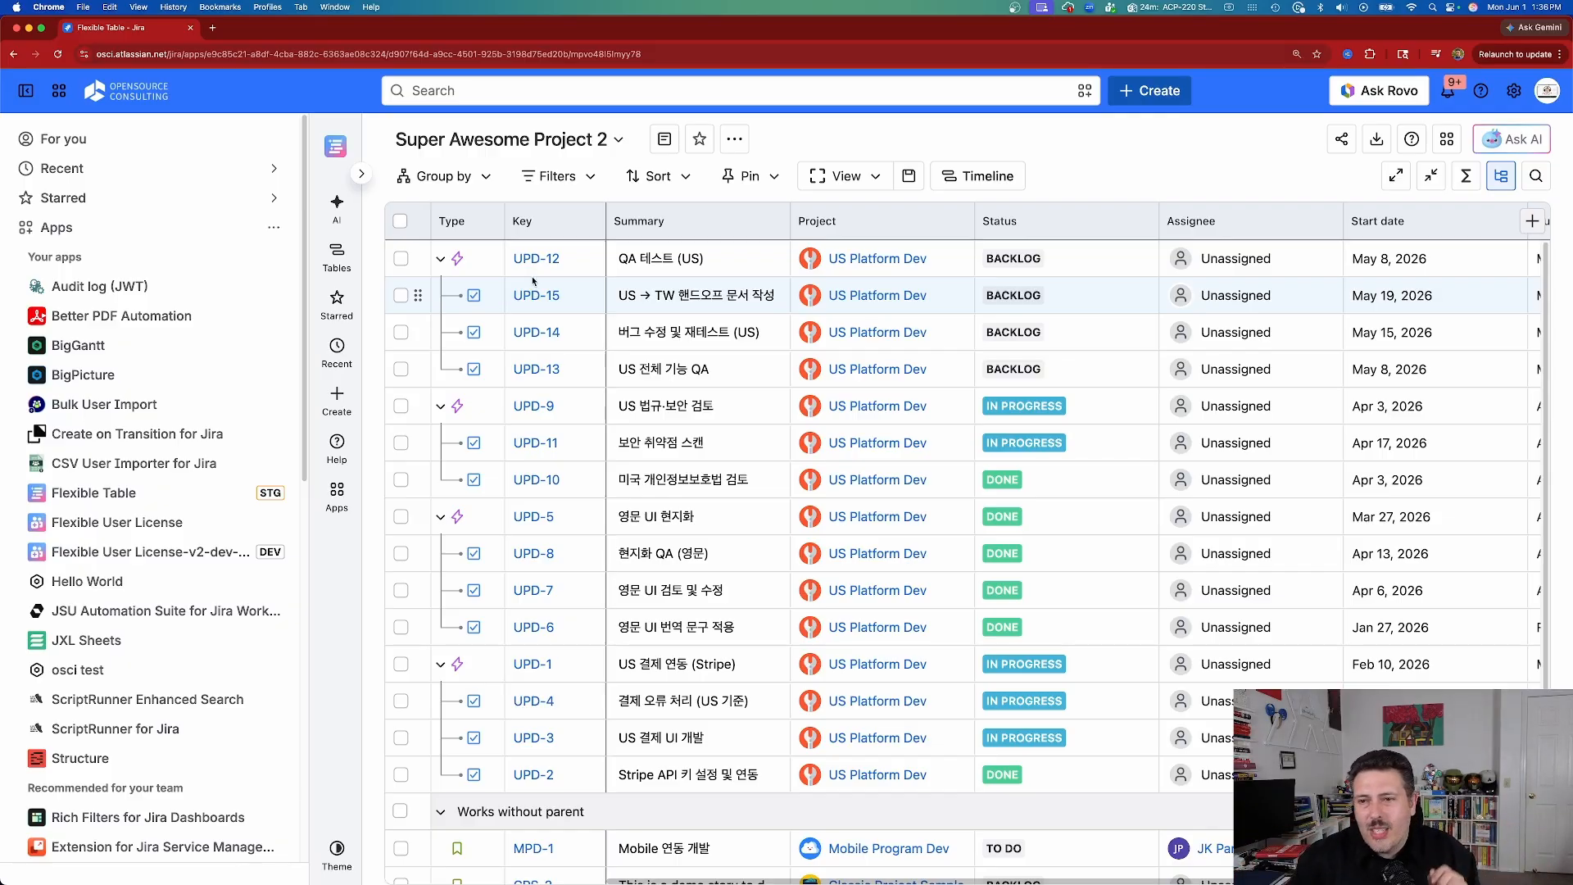
Turn the table's hierarchy view off and back on to compare the flat and nested lists
click(1509, 181)
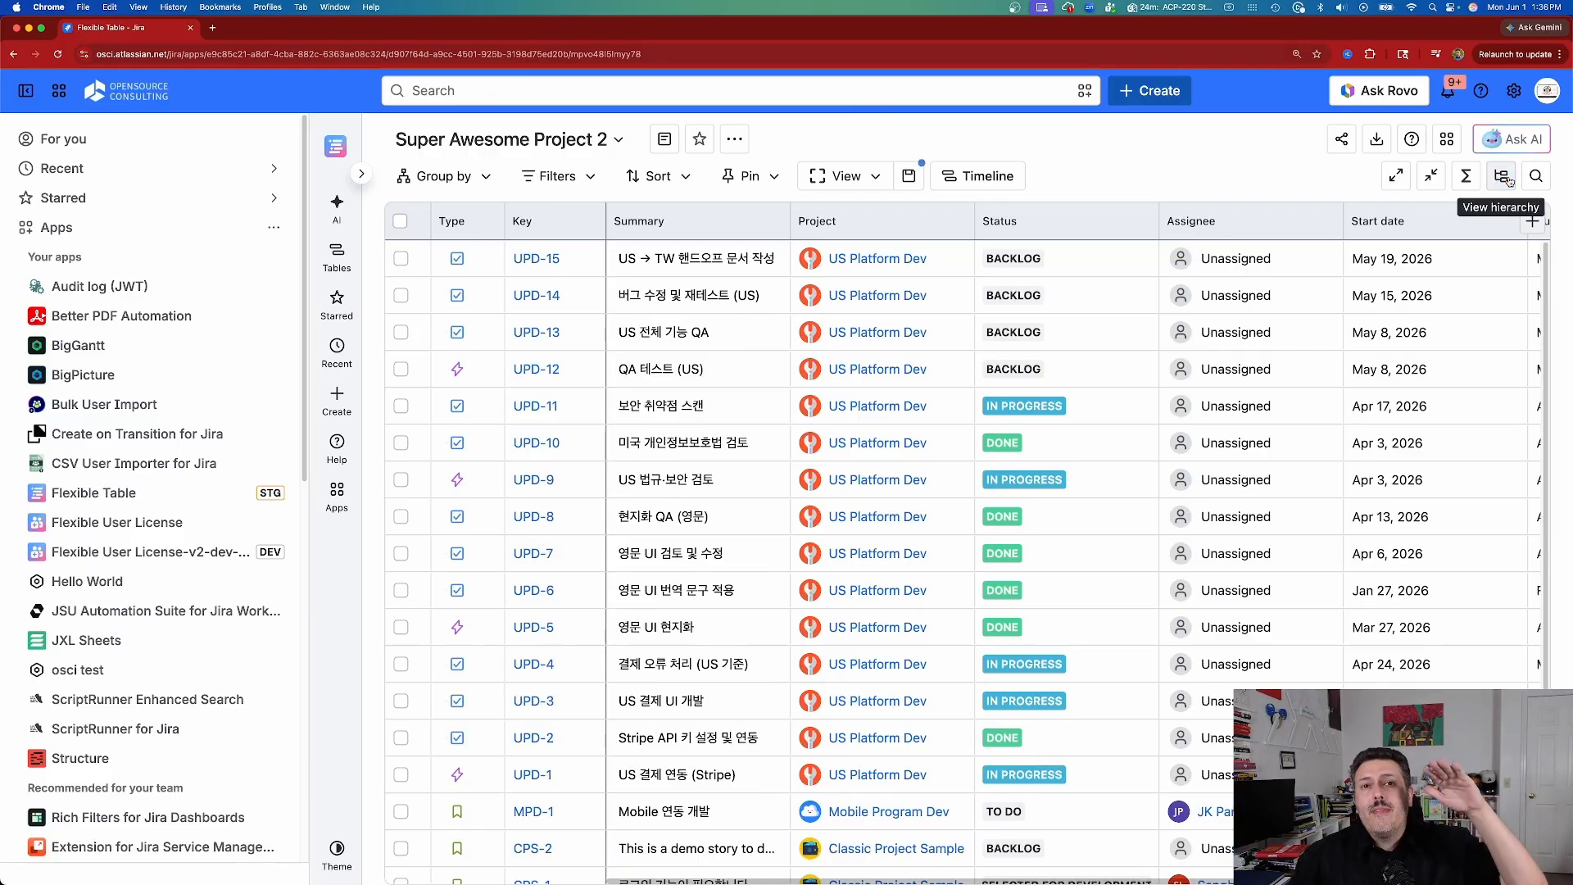
click(1509, 181)
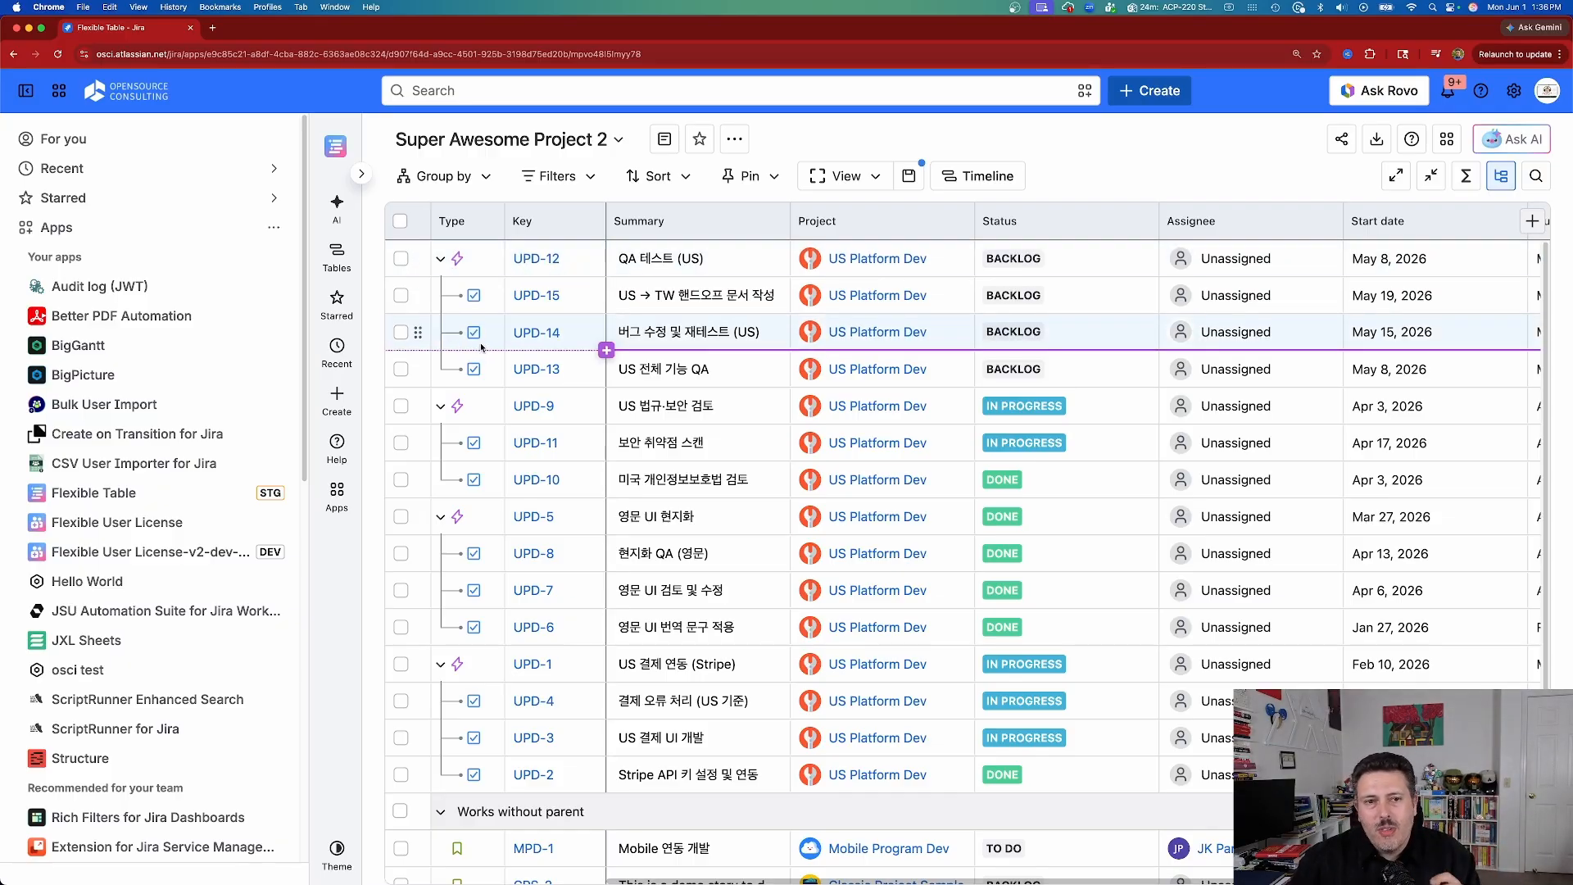
Add the Attachment, Components, Description and Progress (Child work items) fields as columns of the table
click(1533, 221)
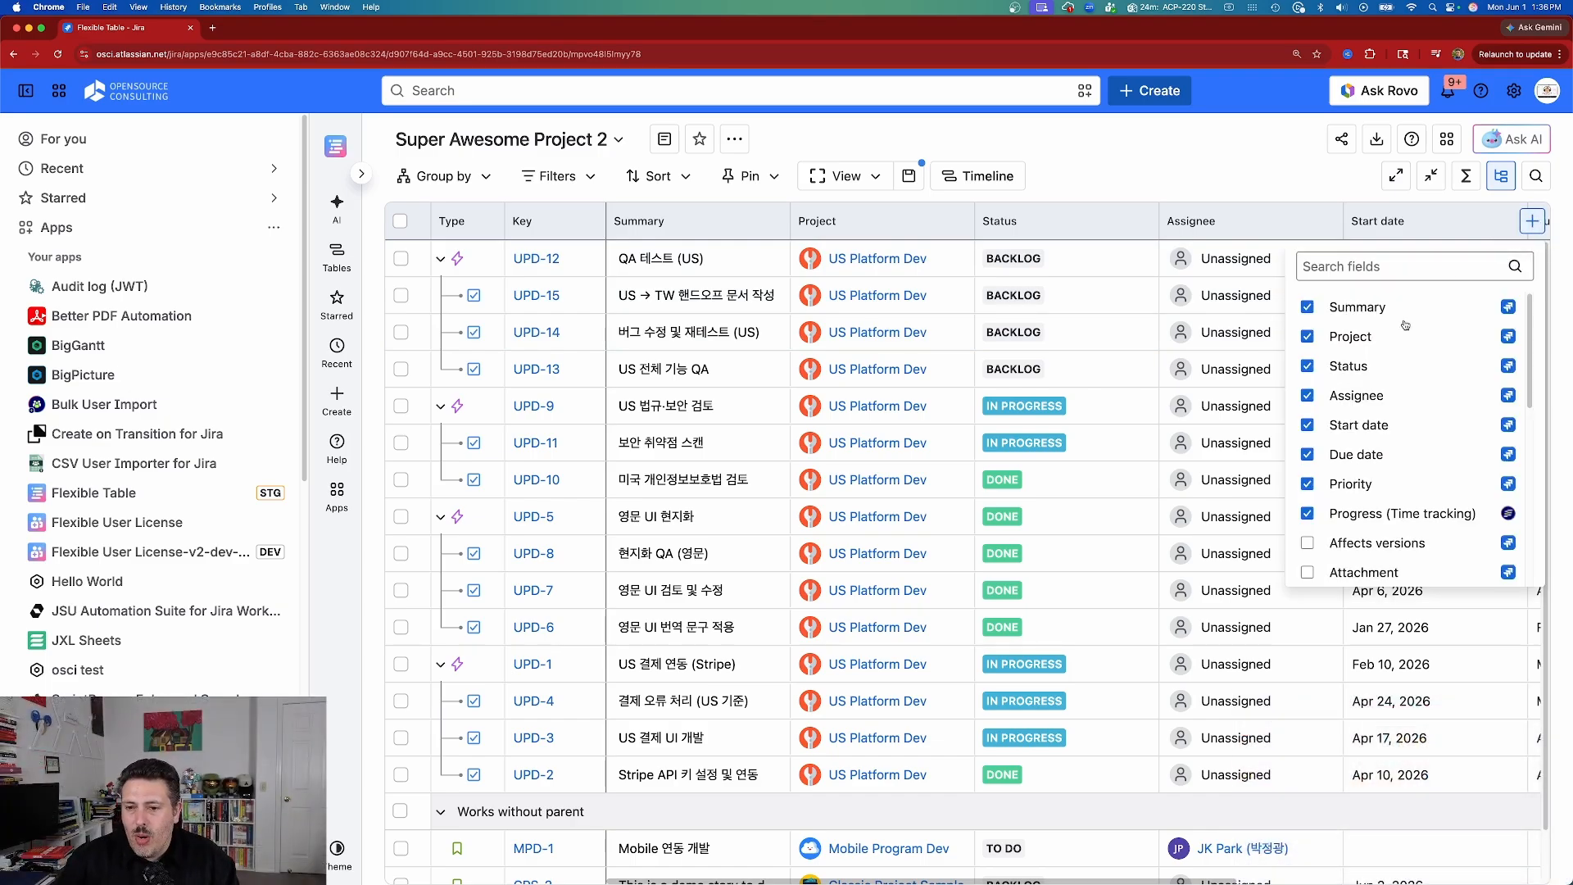
scroll(1456, 442, down, 3)
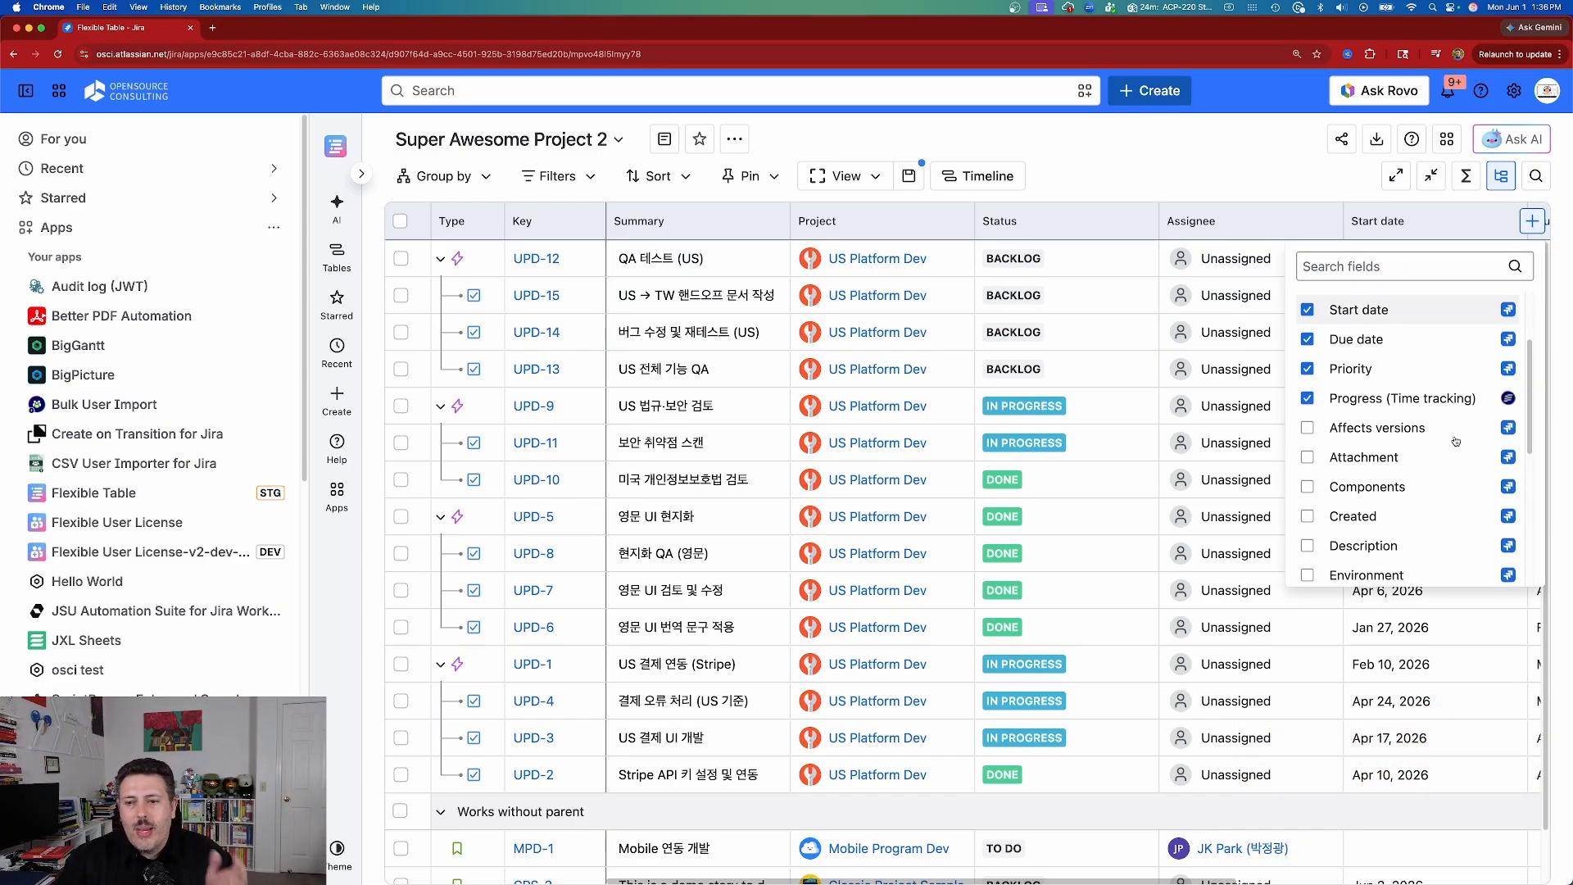
drag(1456, 441, 1312, 475)
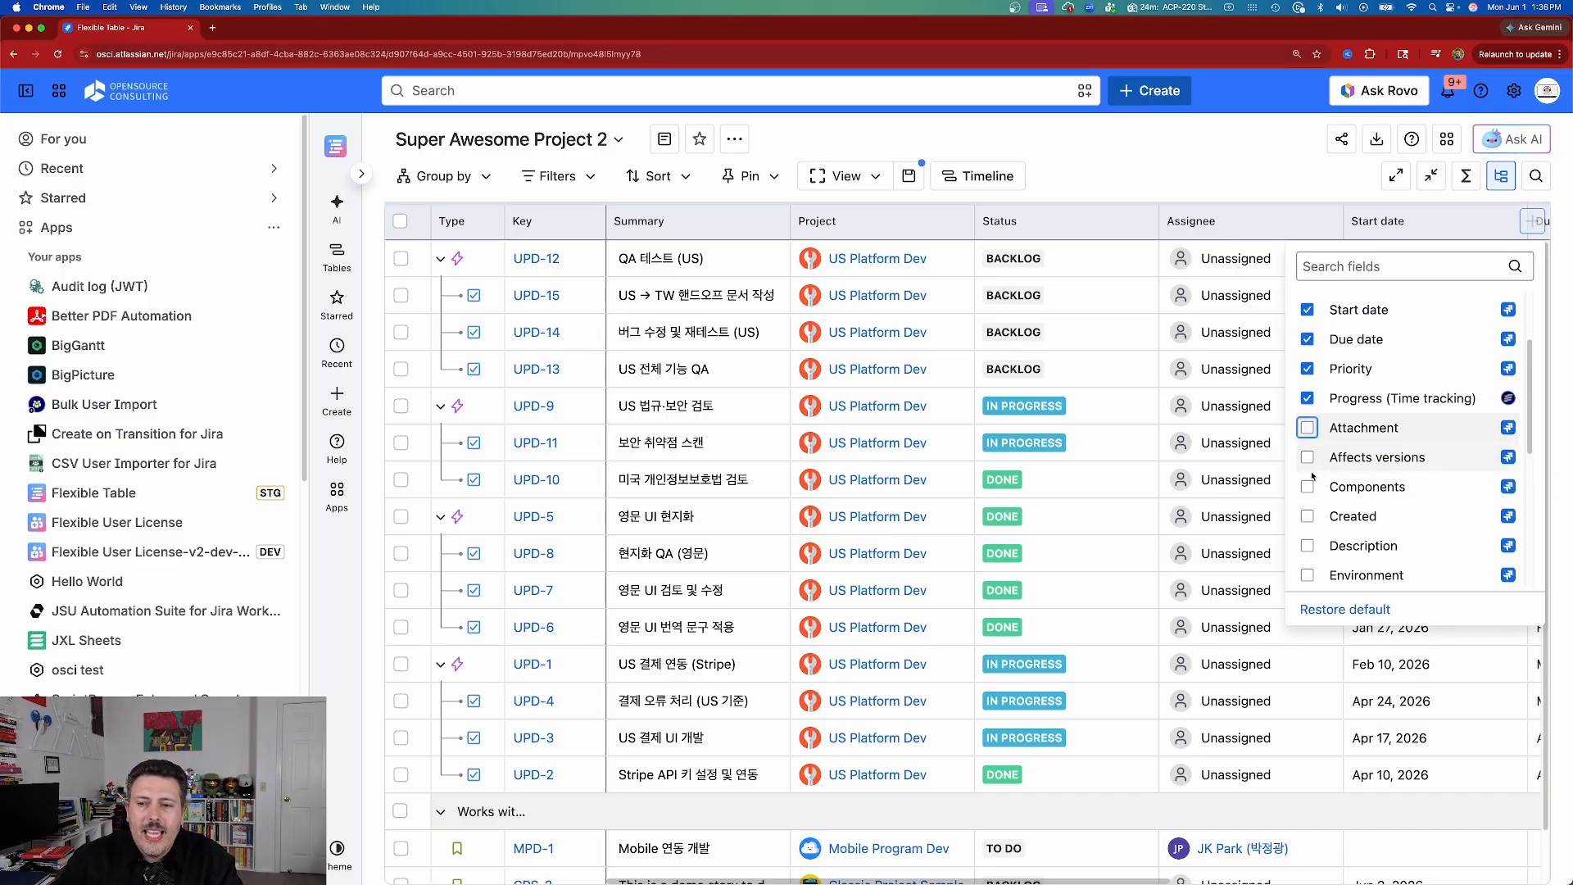
click(1309, 487)
scroll(1310, 476, down, 2)
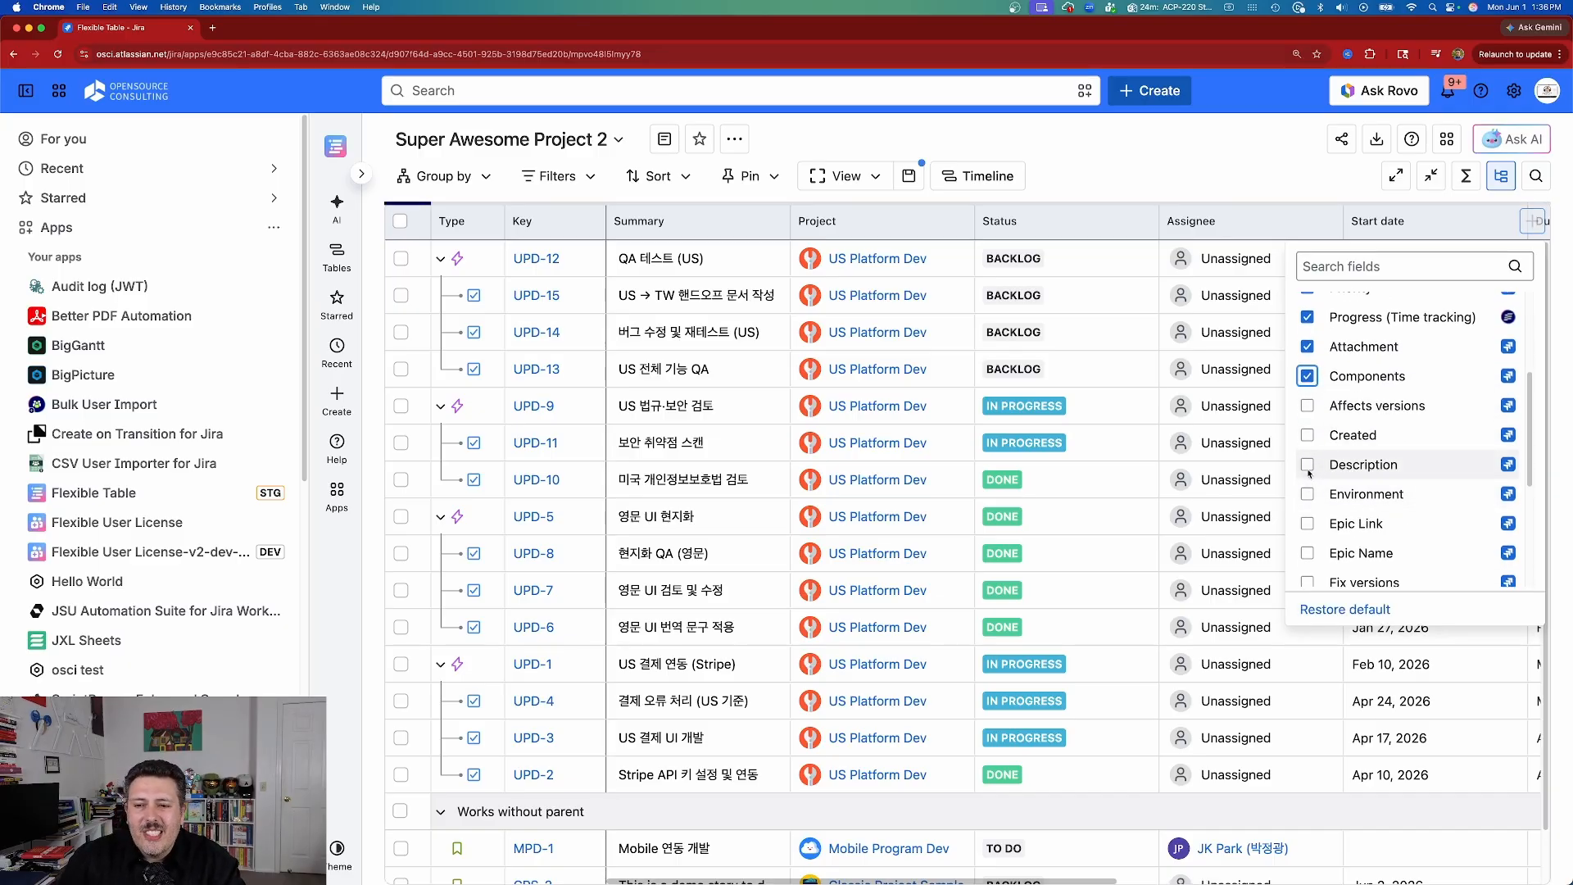
click(1309, 467)
scroll(1310, 475, down, 5)
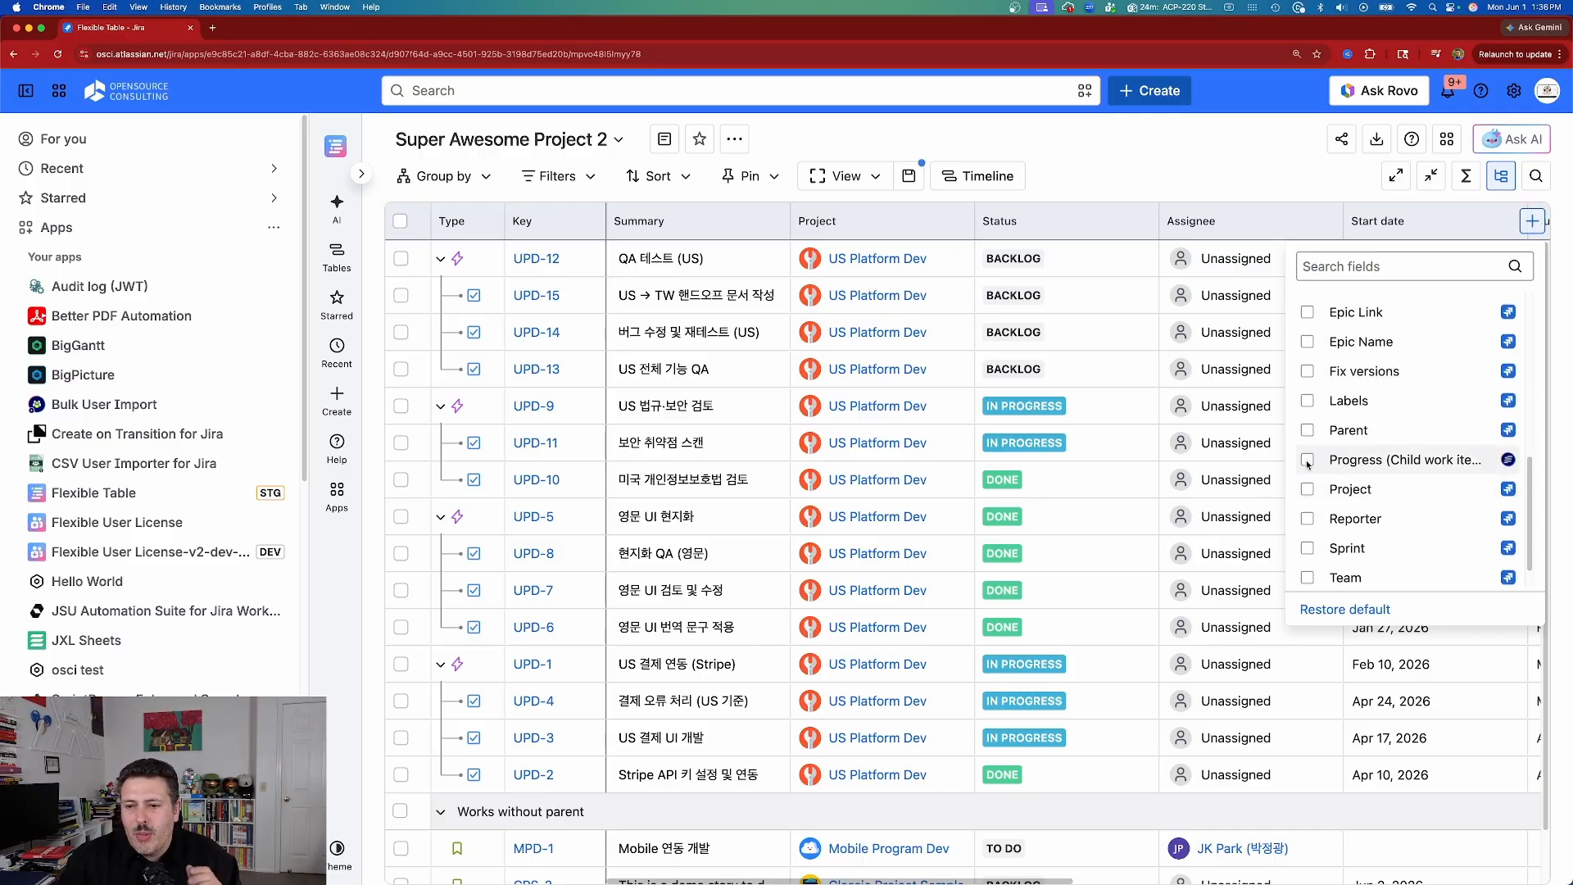
click(1309, 462)
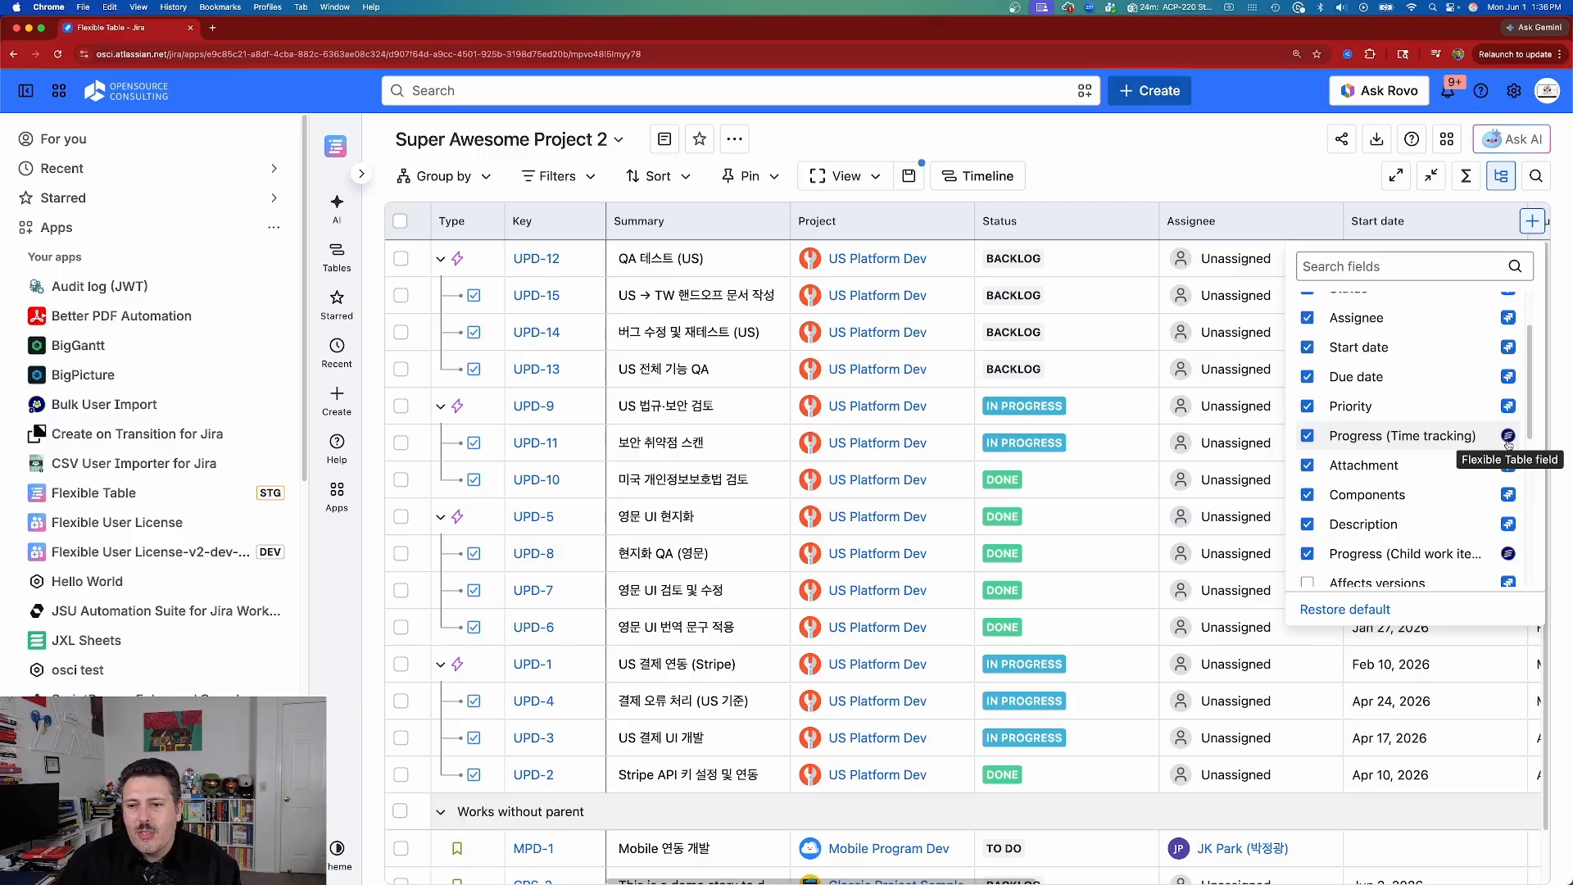
scroll(1416, 484, down, 6)
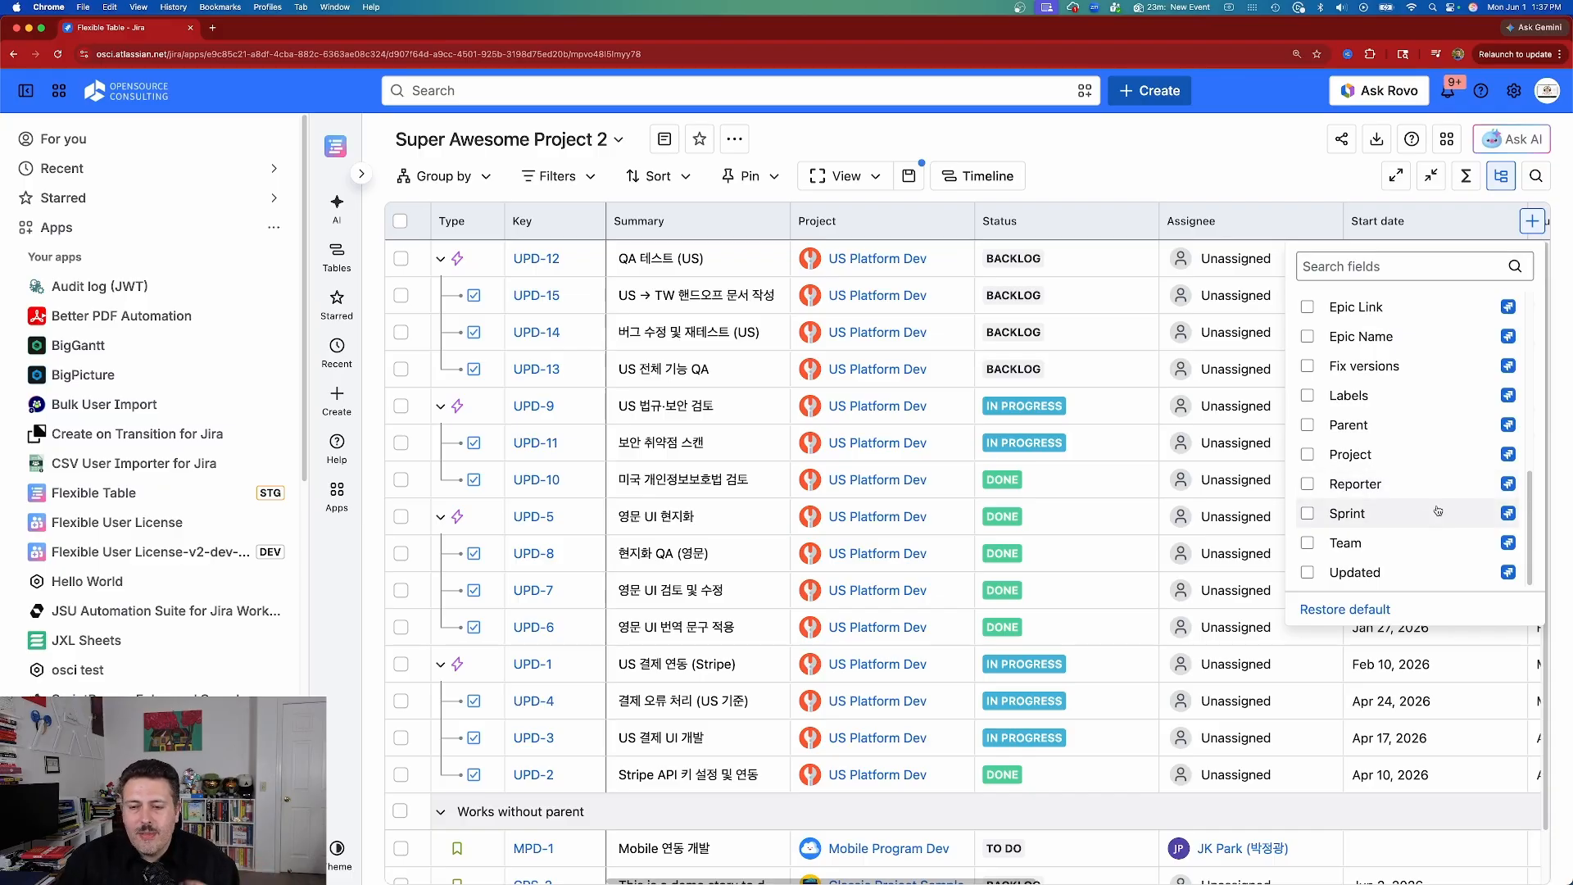
click(1199, 170)
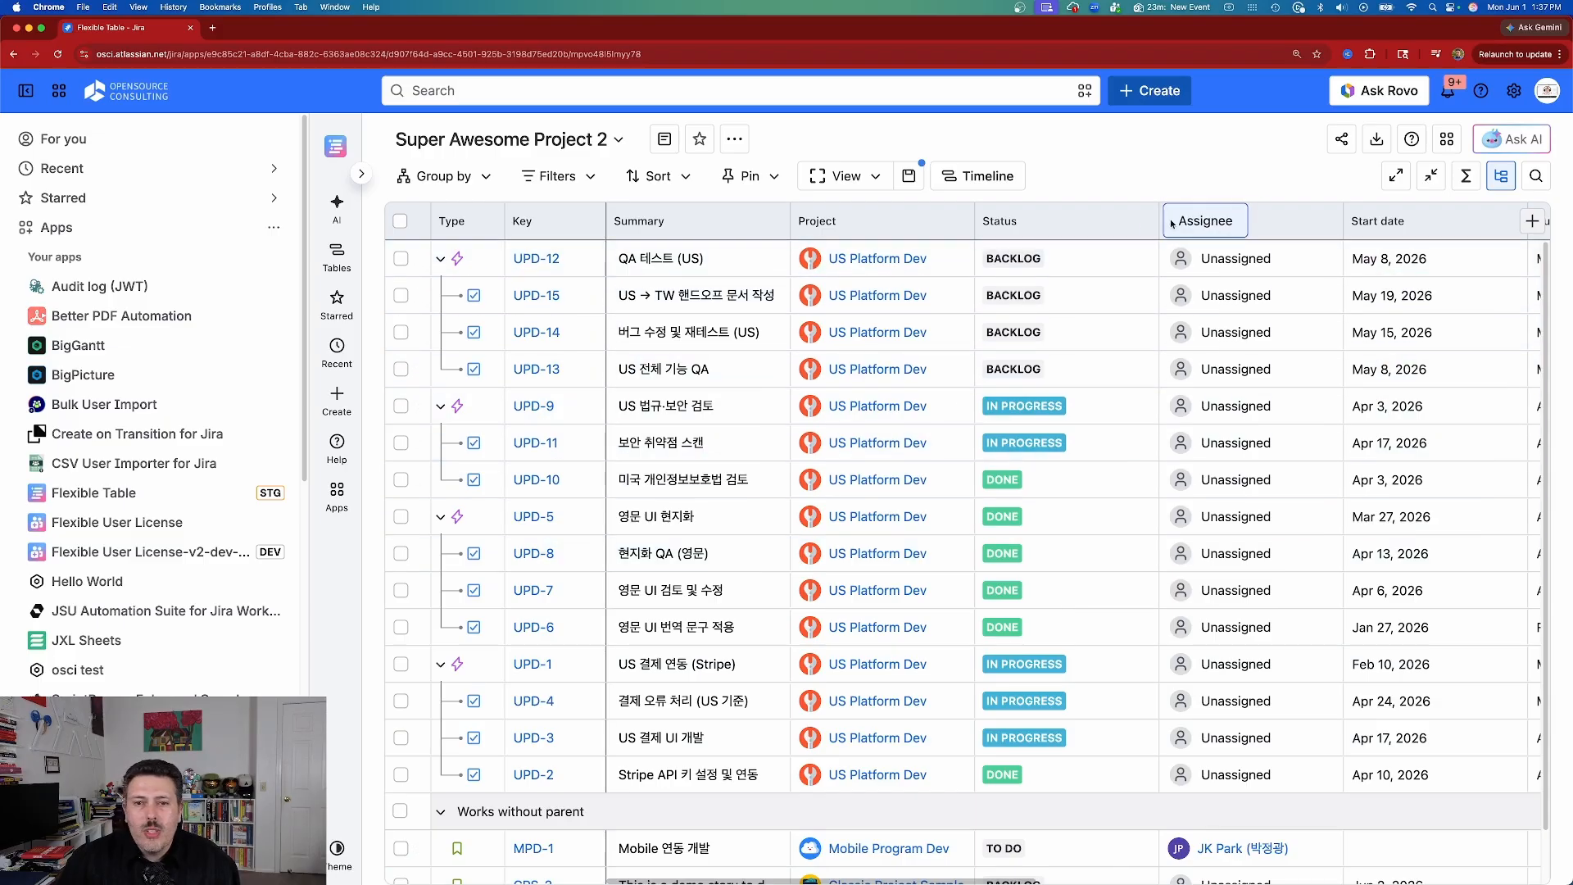
Move the Assignee column ahead of Summary and sort the table ascending by Assignee and by Summary
drag(1195, 221, 752, 221)
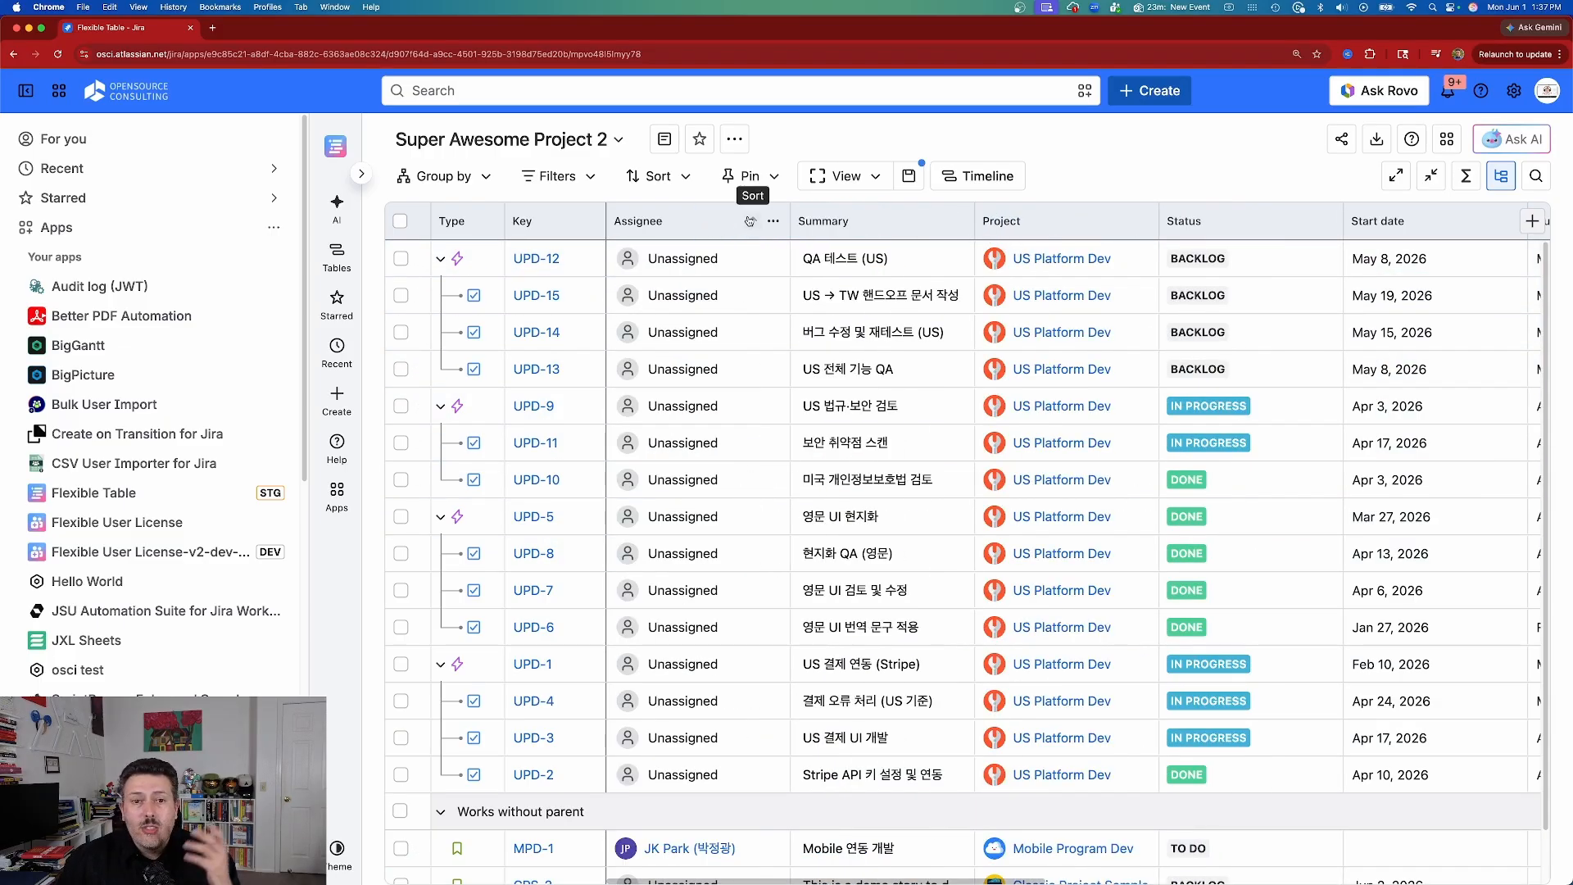
click(750, 220)
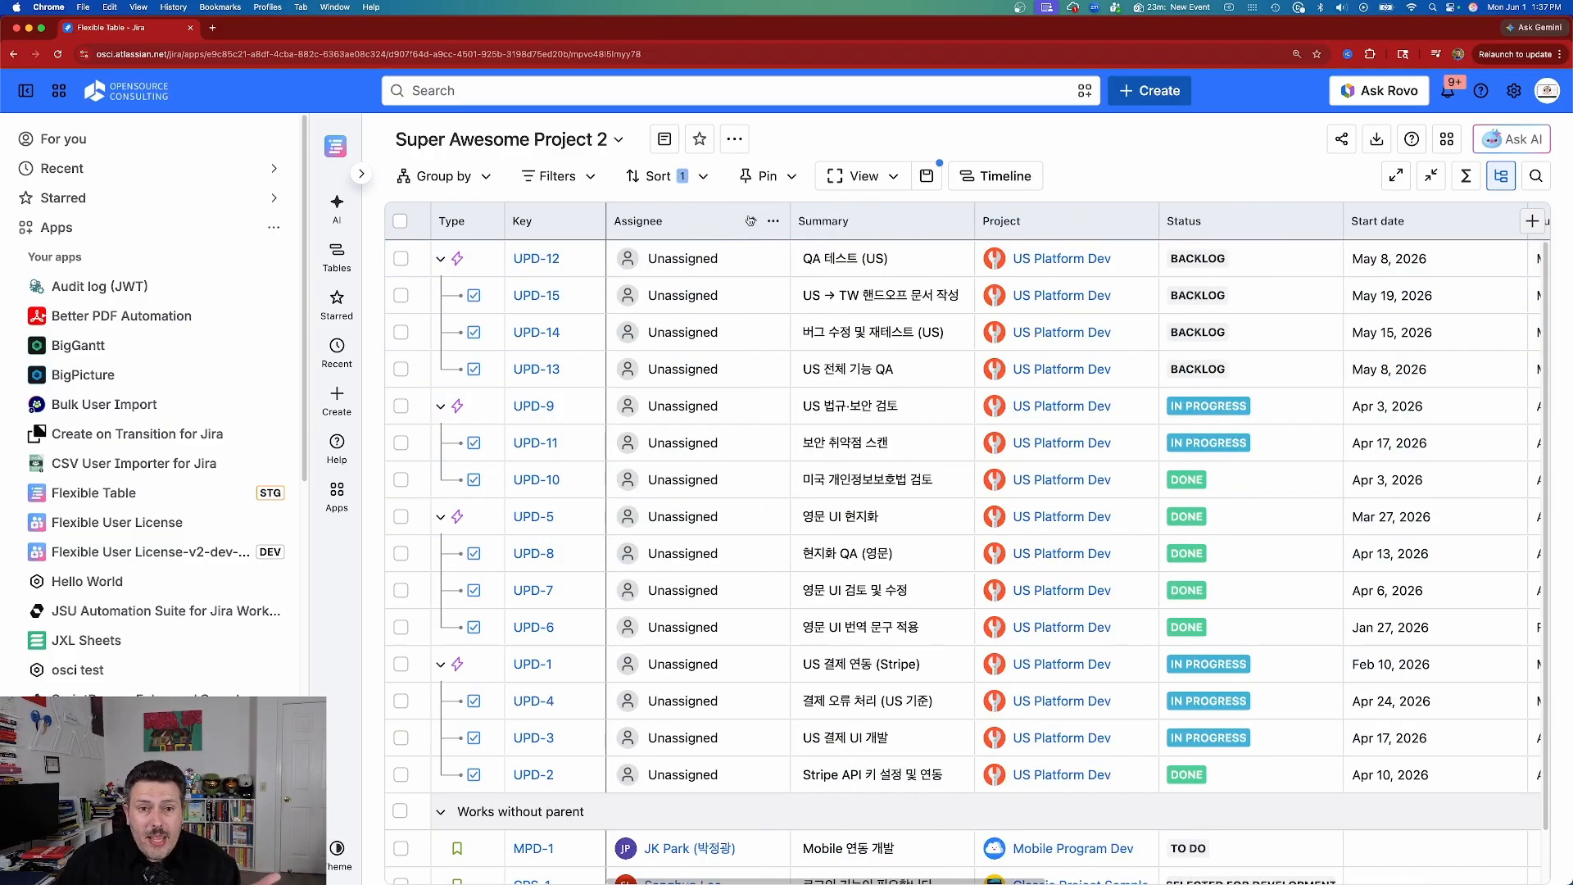
click(936, 223)
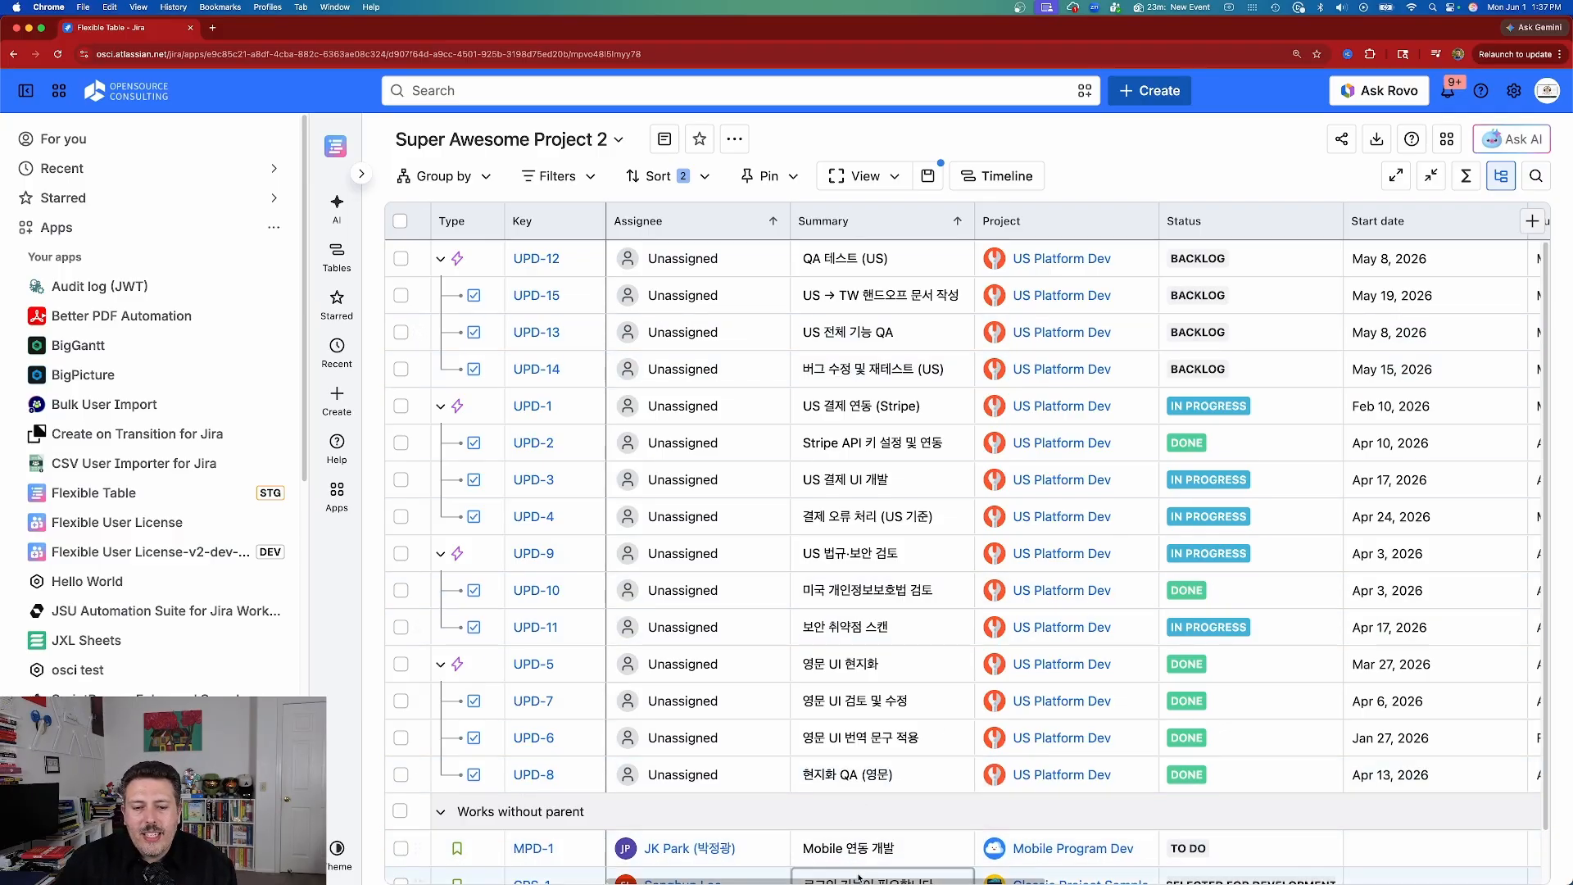
Give story CPS-2 a multi-line description starting "This is a very", with repeated "very" lines, "long" and "description", and save it
scroll(890, 881, right, 2)
scroll(891, 881, right, 15)
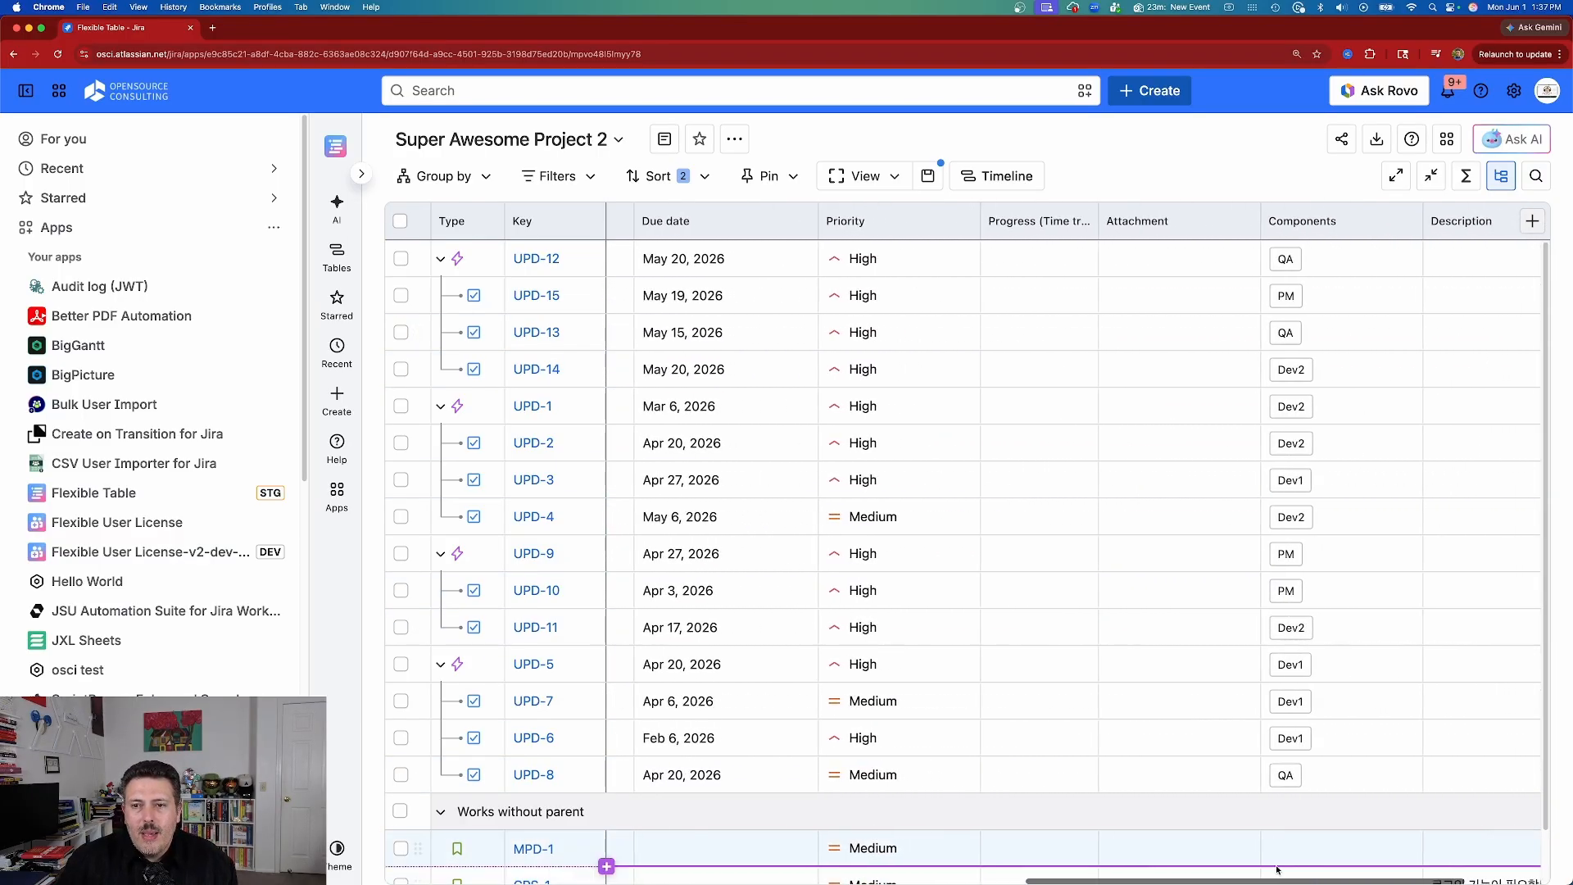
scroll(1459, 278, right, 1)
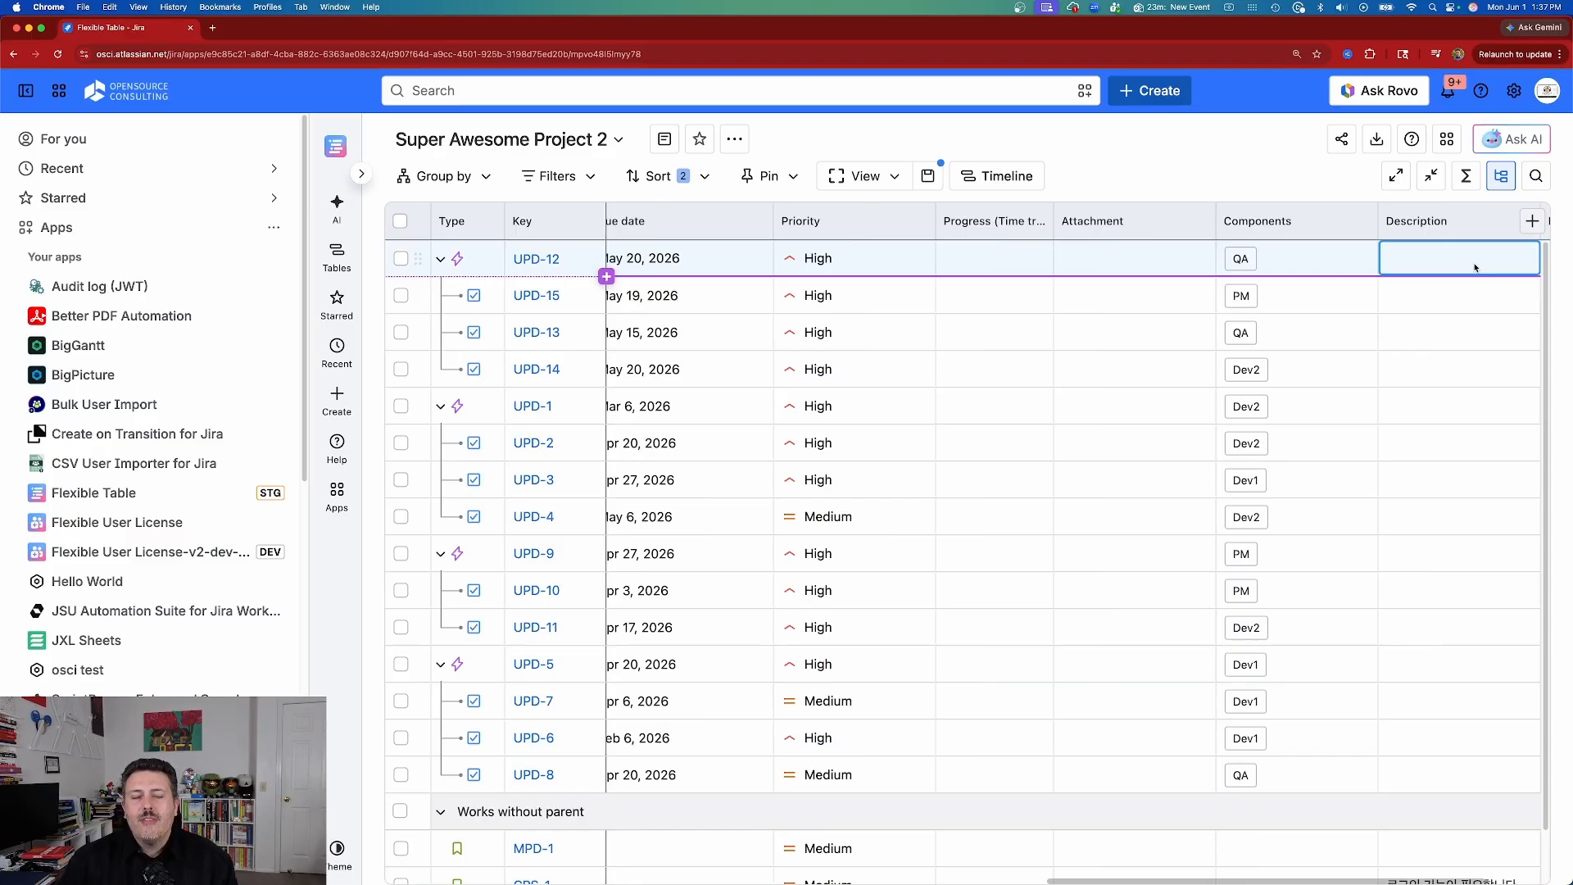
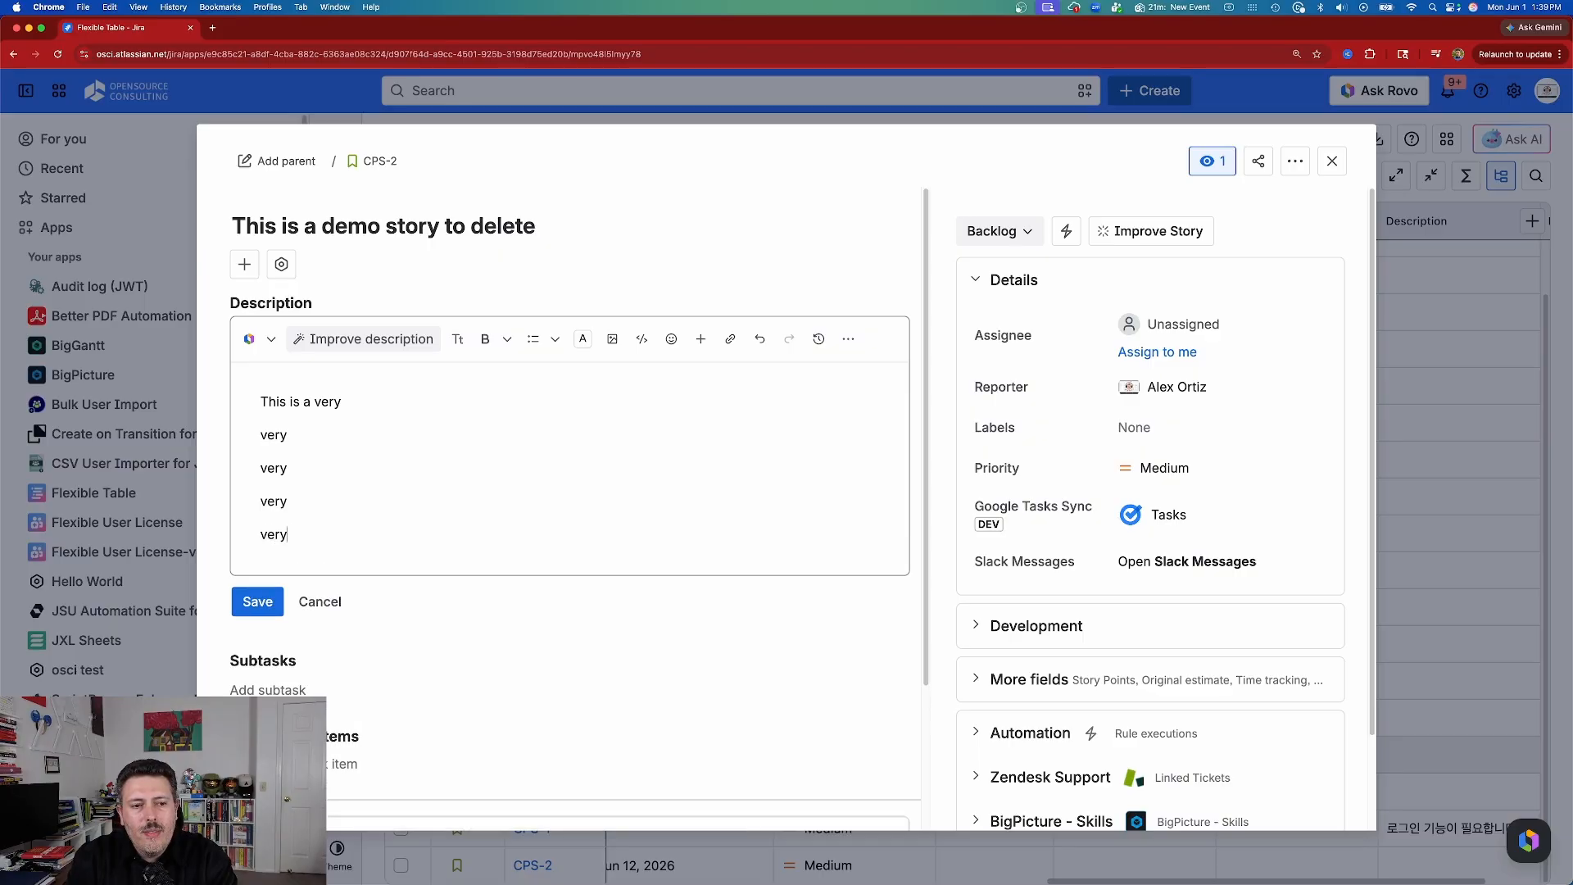
text(very)
key(Return)
text(very)
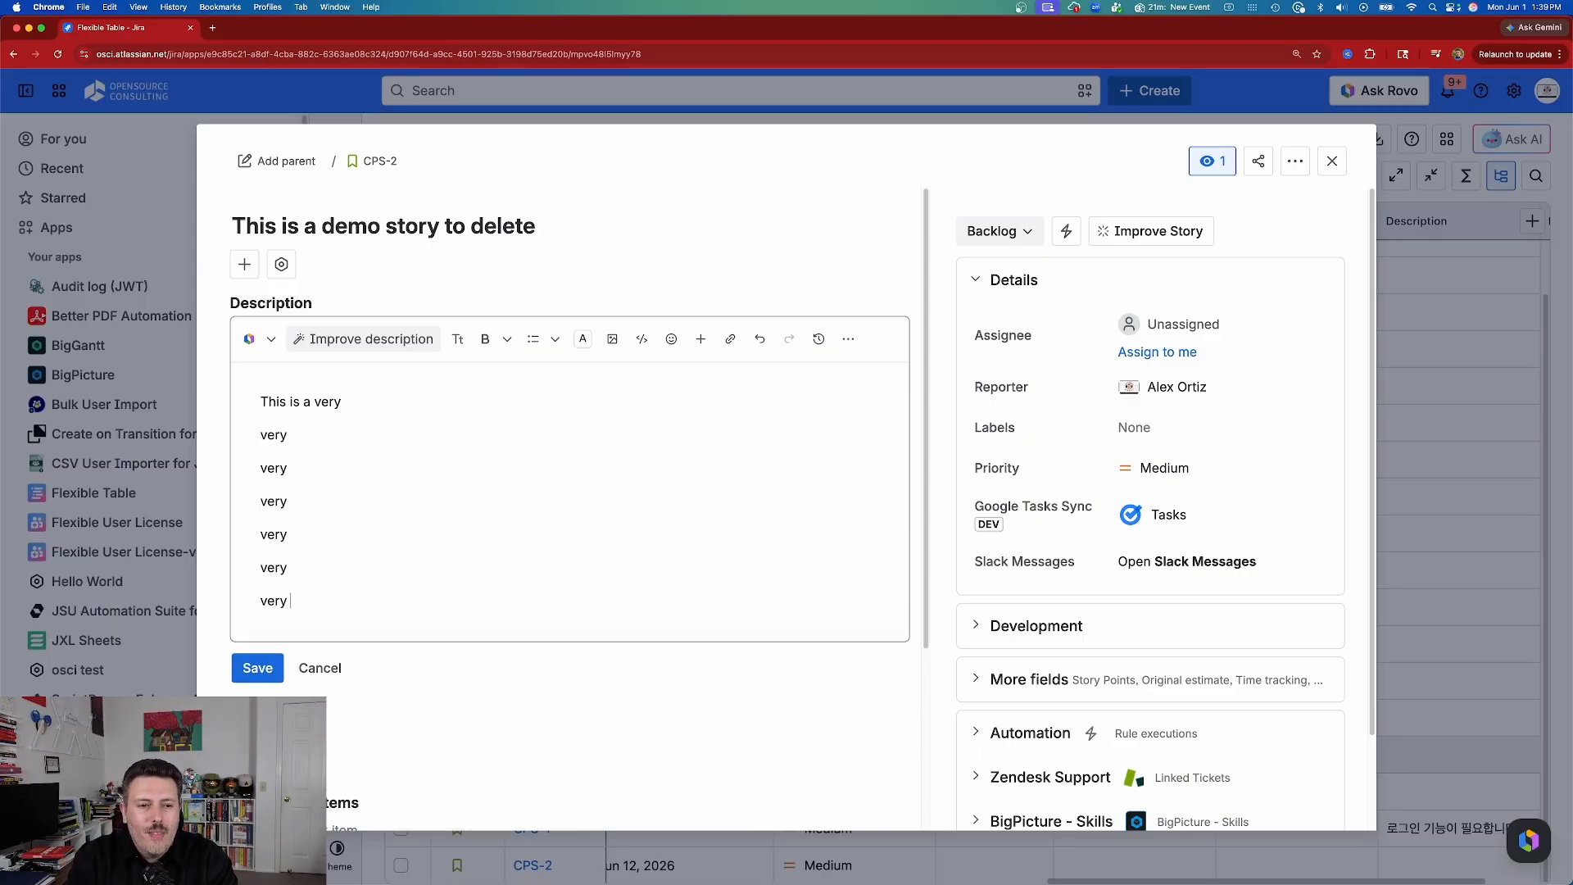
key(Return)
text(long)
key(Return)
text(description)
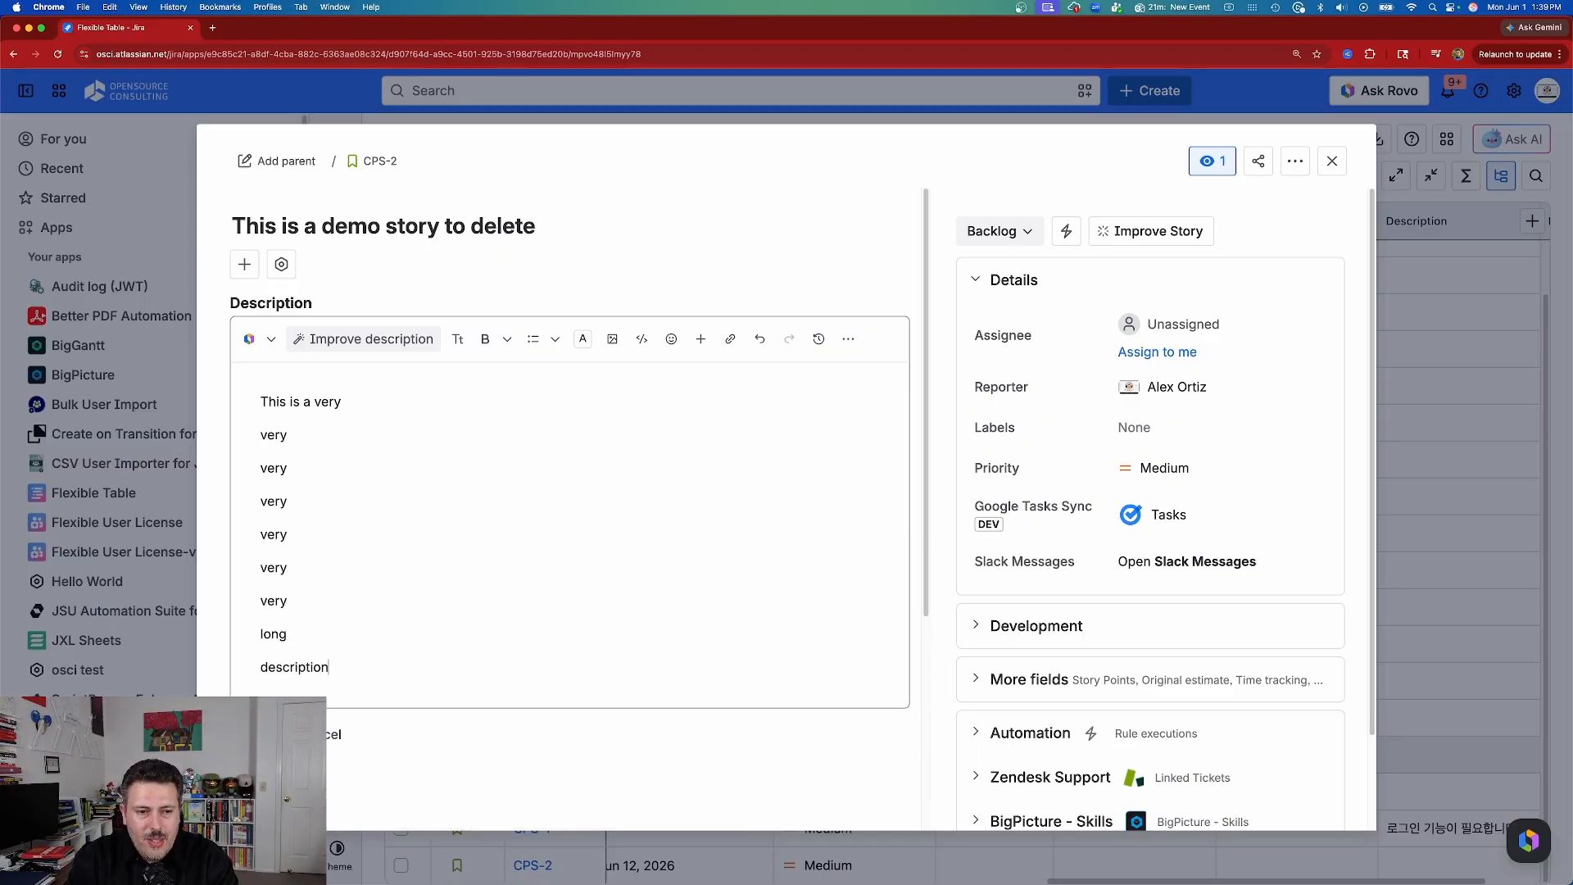
key(Return)
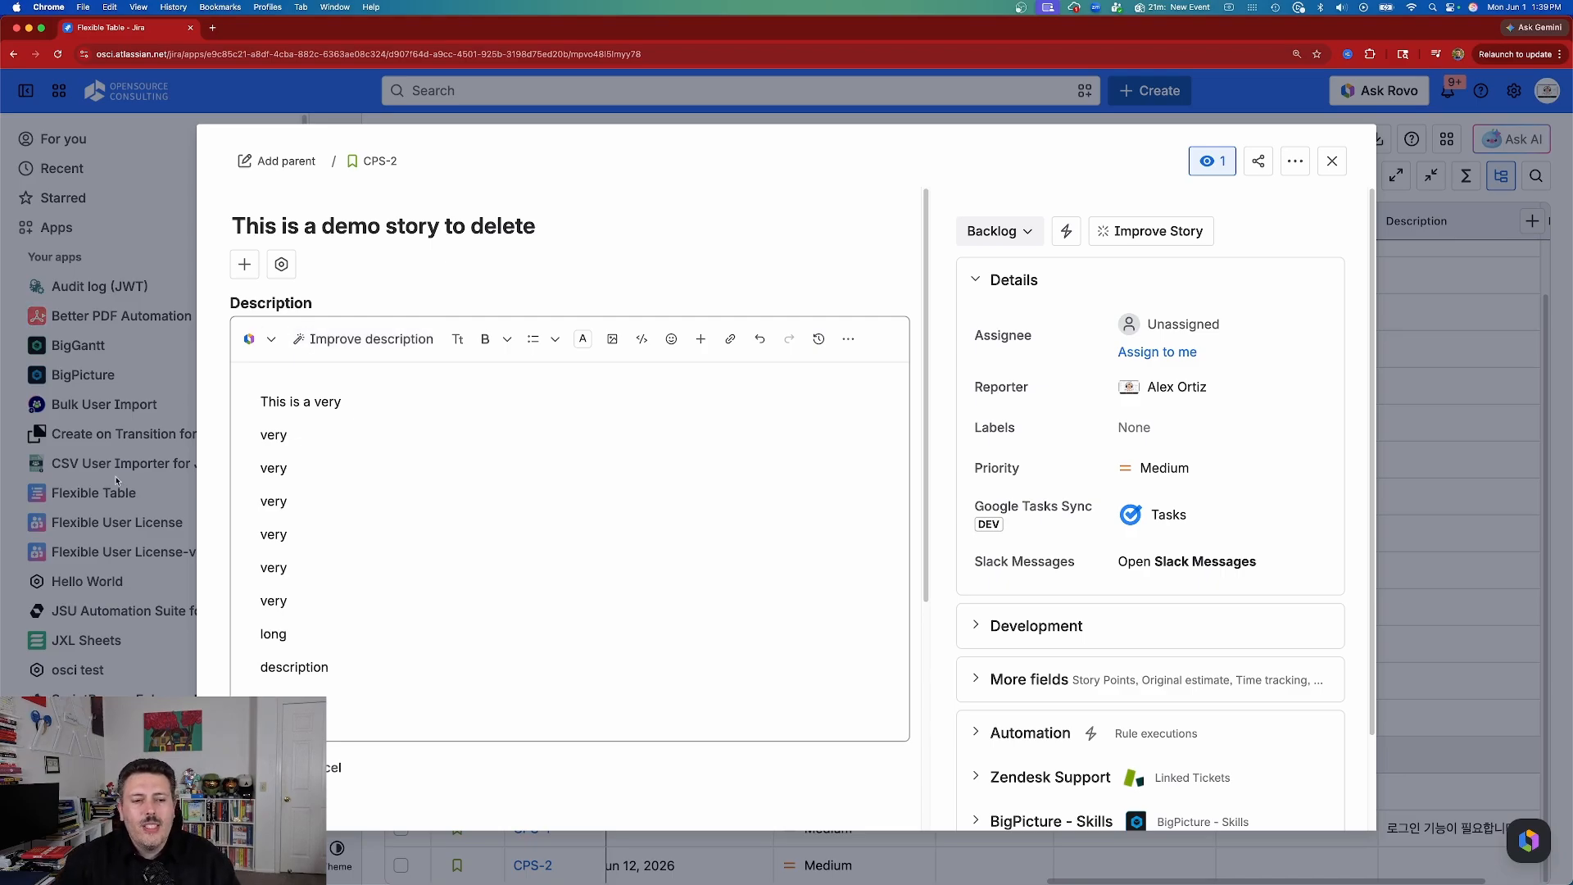
click(255, 768)
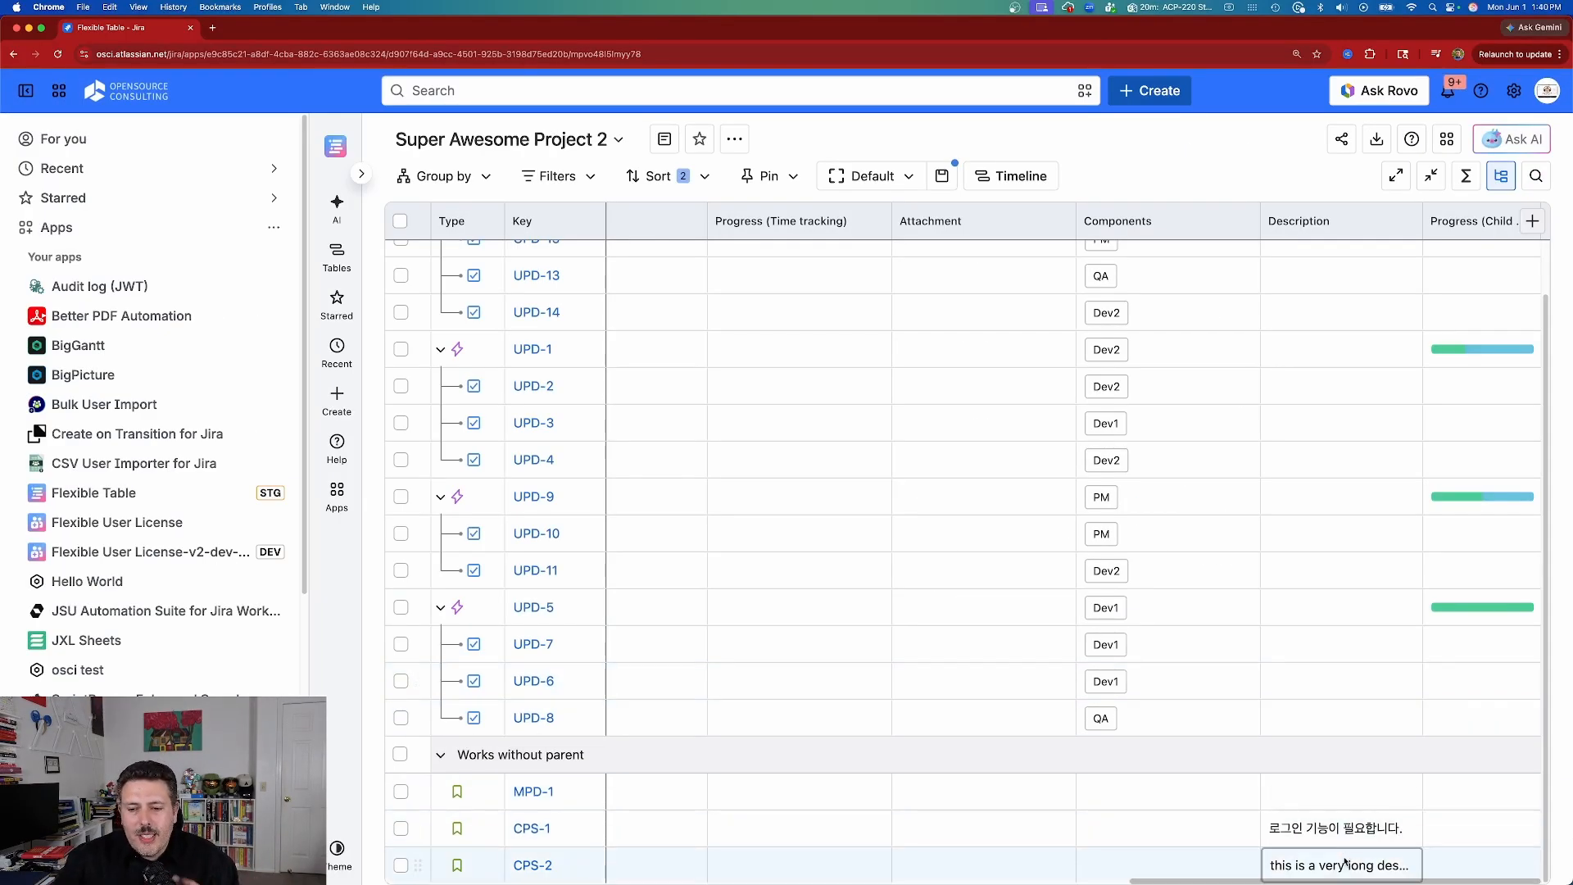
Expand the Description cell of CPS-2 in the table to read its full text, and close it
click(1345, 862)
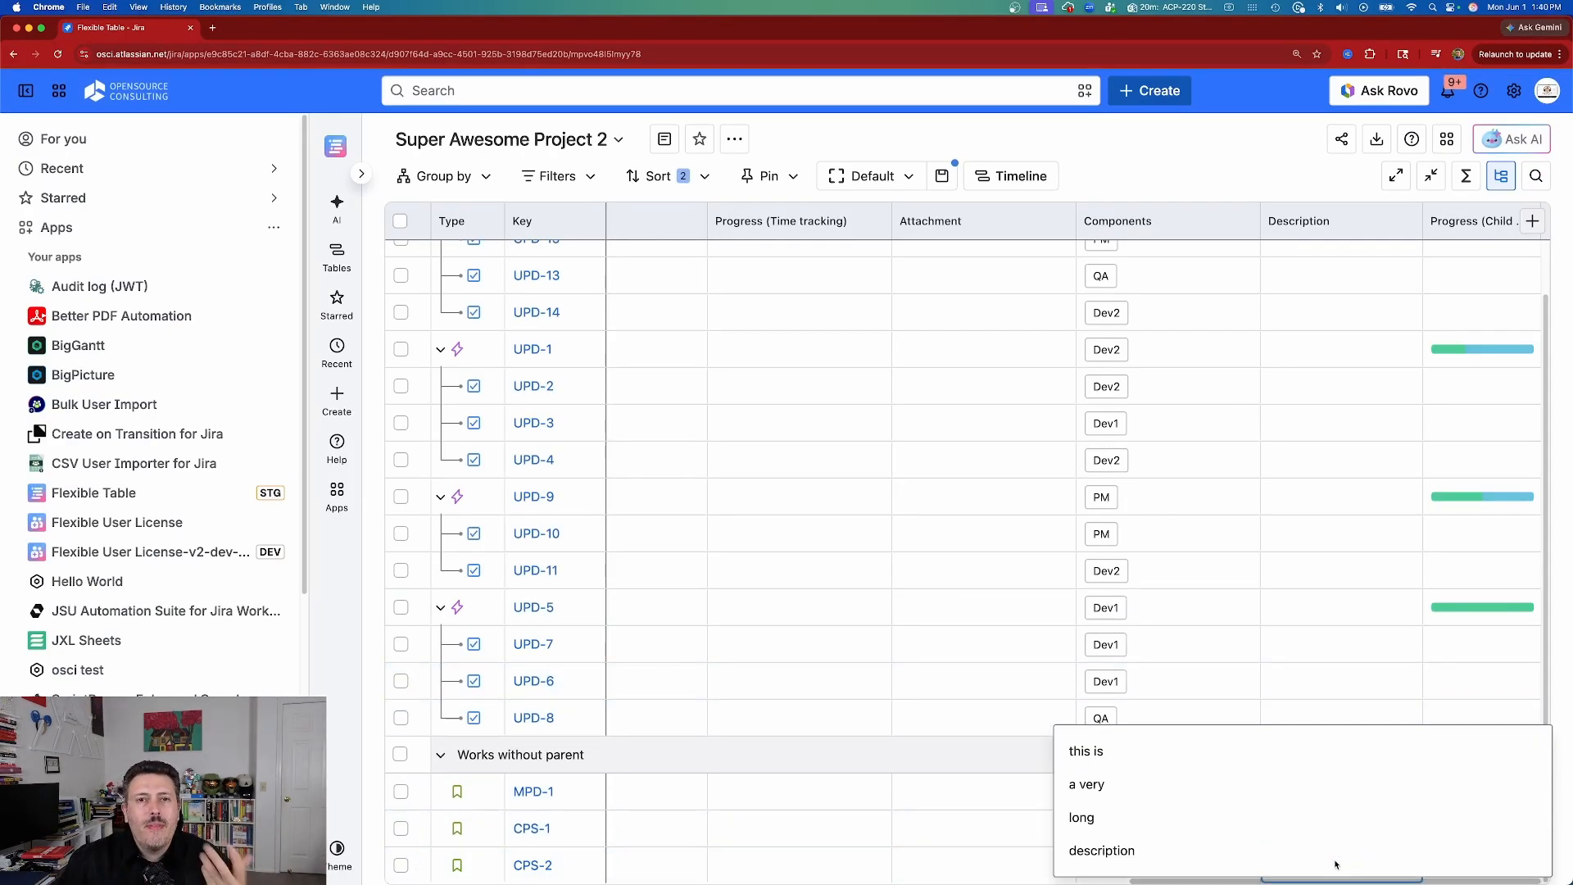
click(1310, 596)
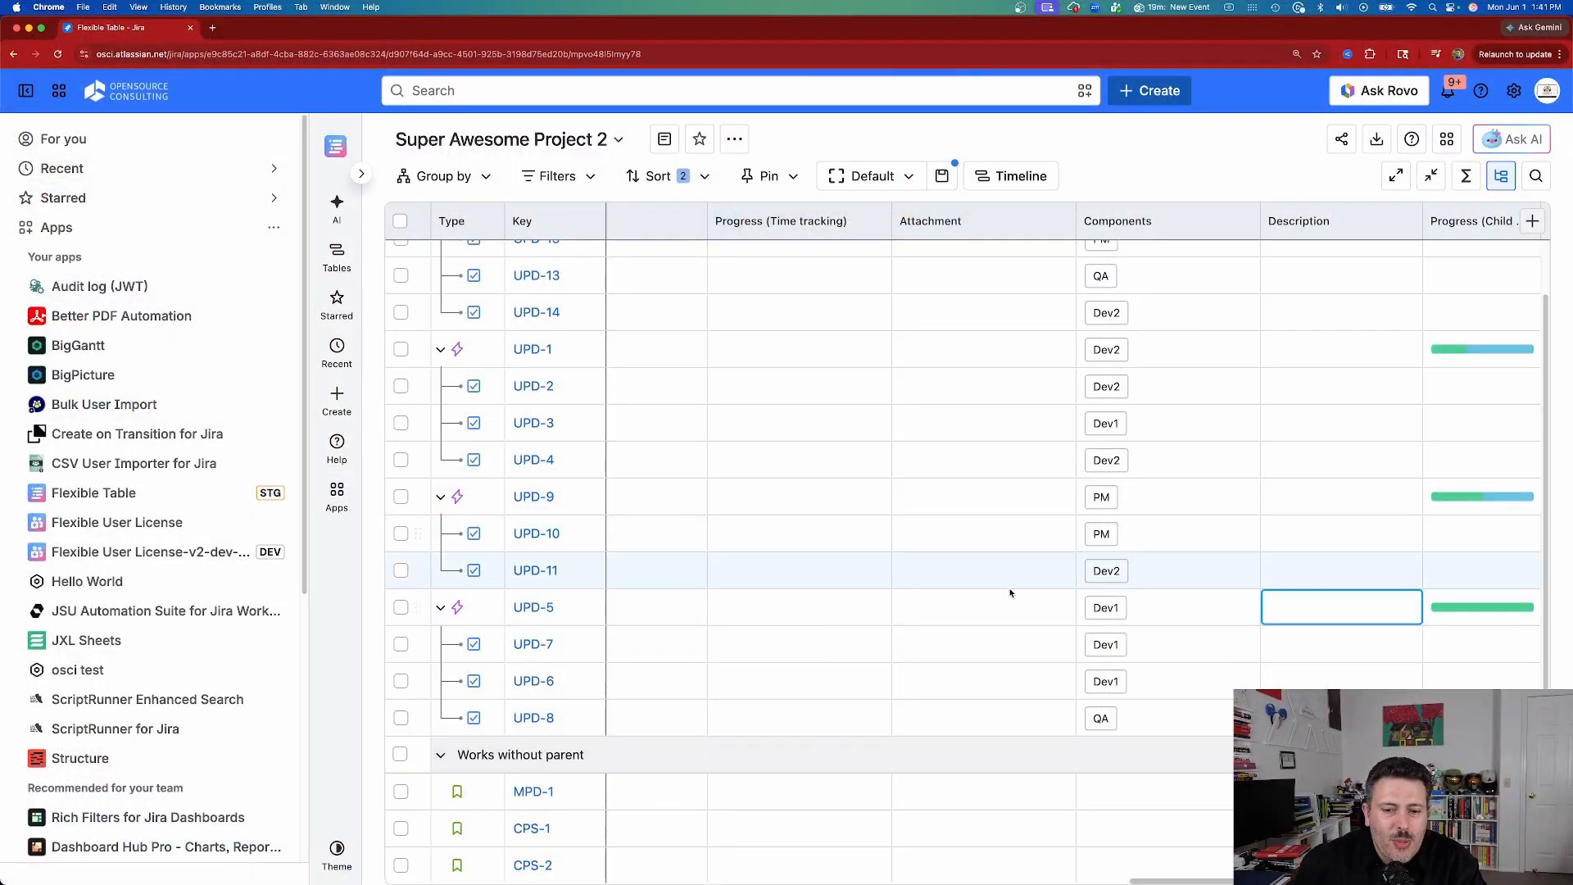
drag(1195, 878, 562, 881)
scroll(1066, 386, up, 2)
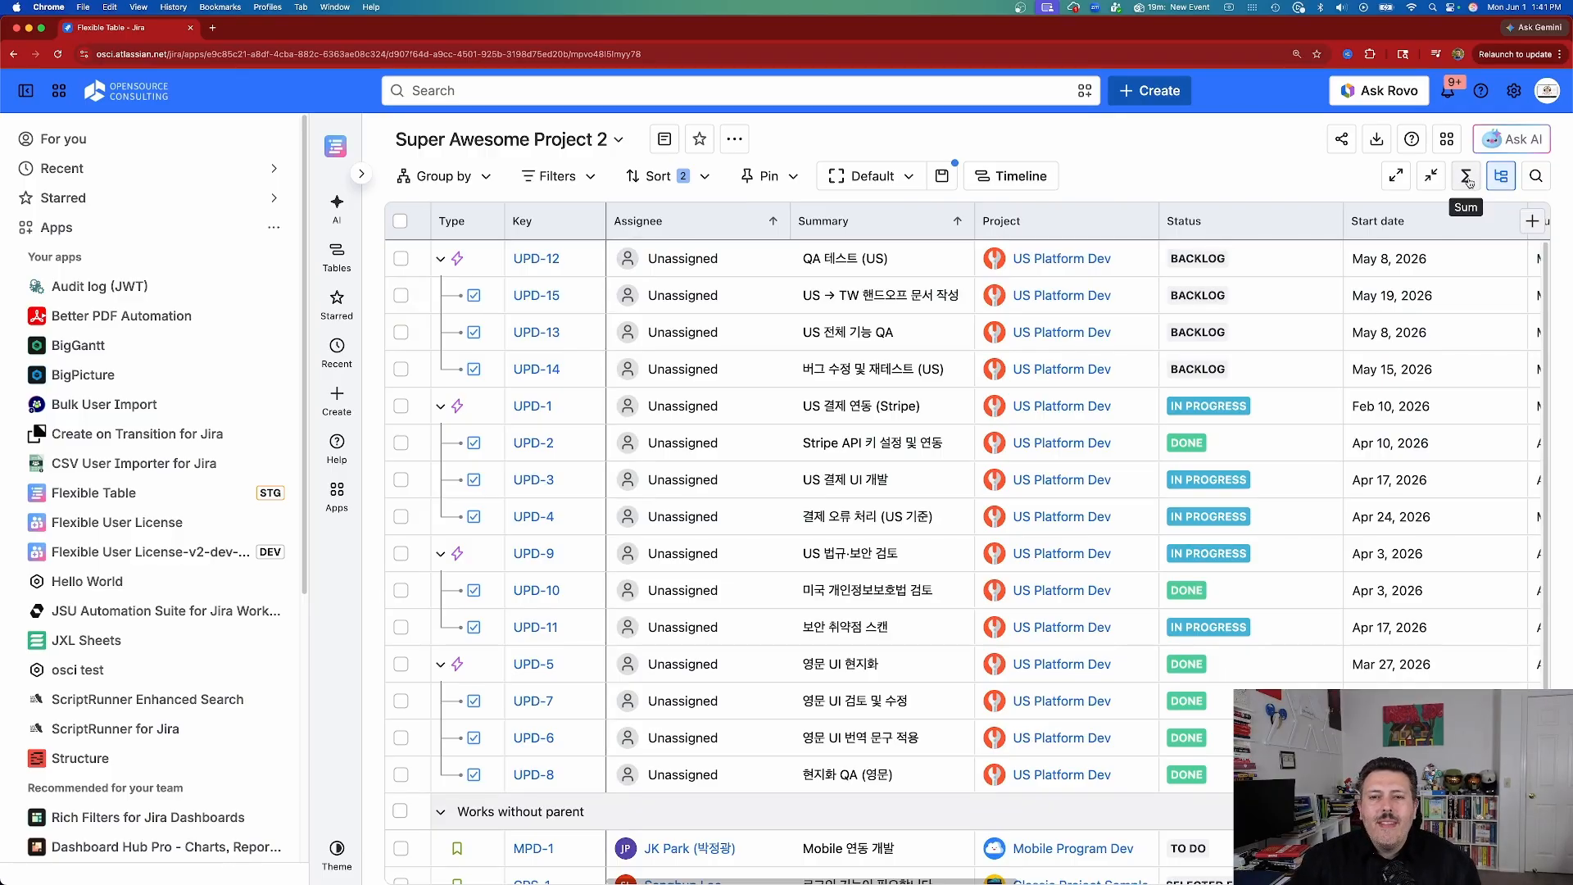
Turn on the table's Sum row and examine its summaries across the columns, including the Priority breakdown
click(1467, 179)
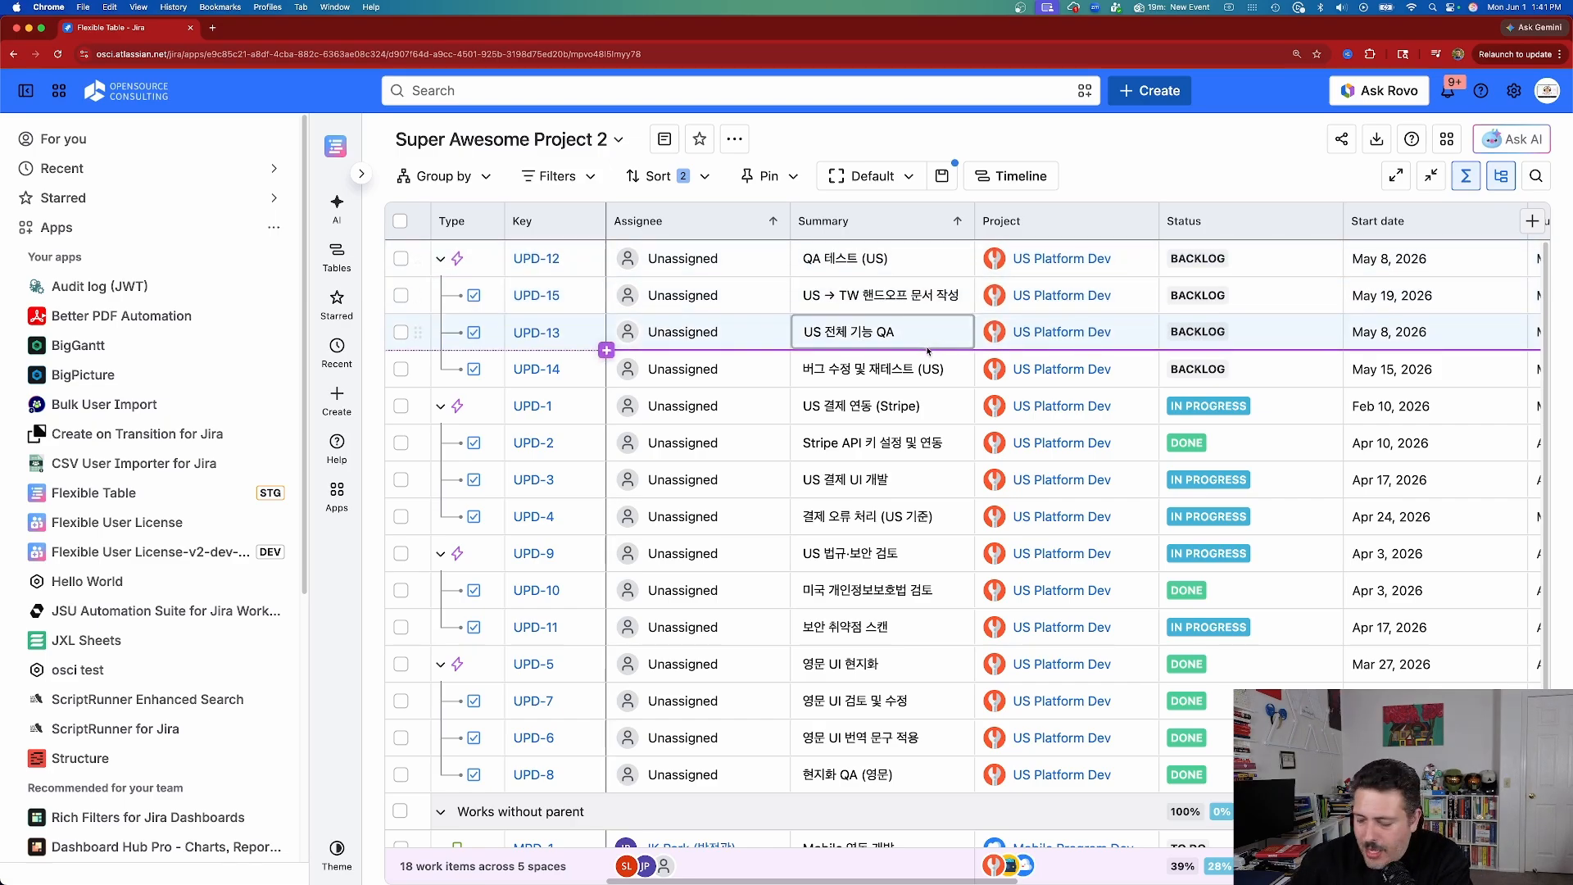
scroll(947, 648, down, 1)
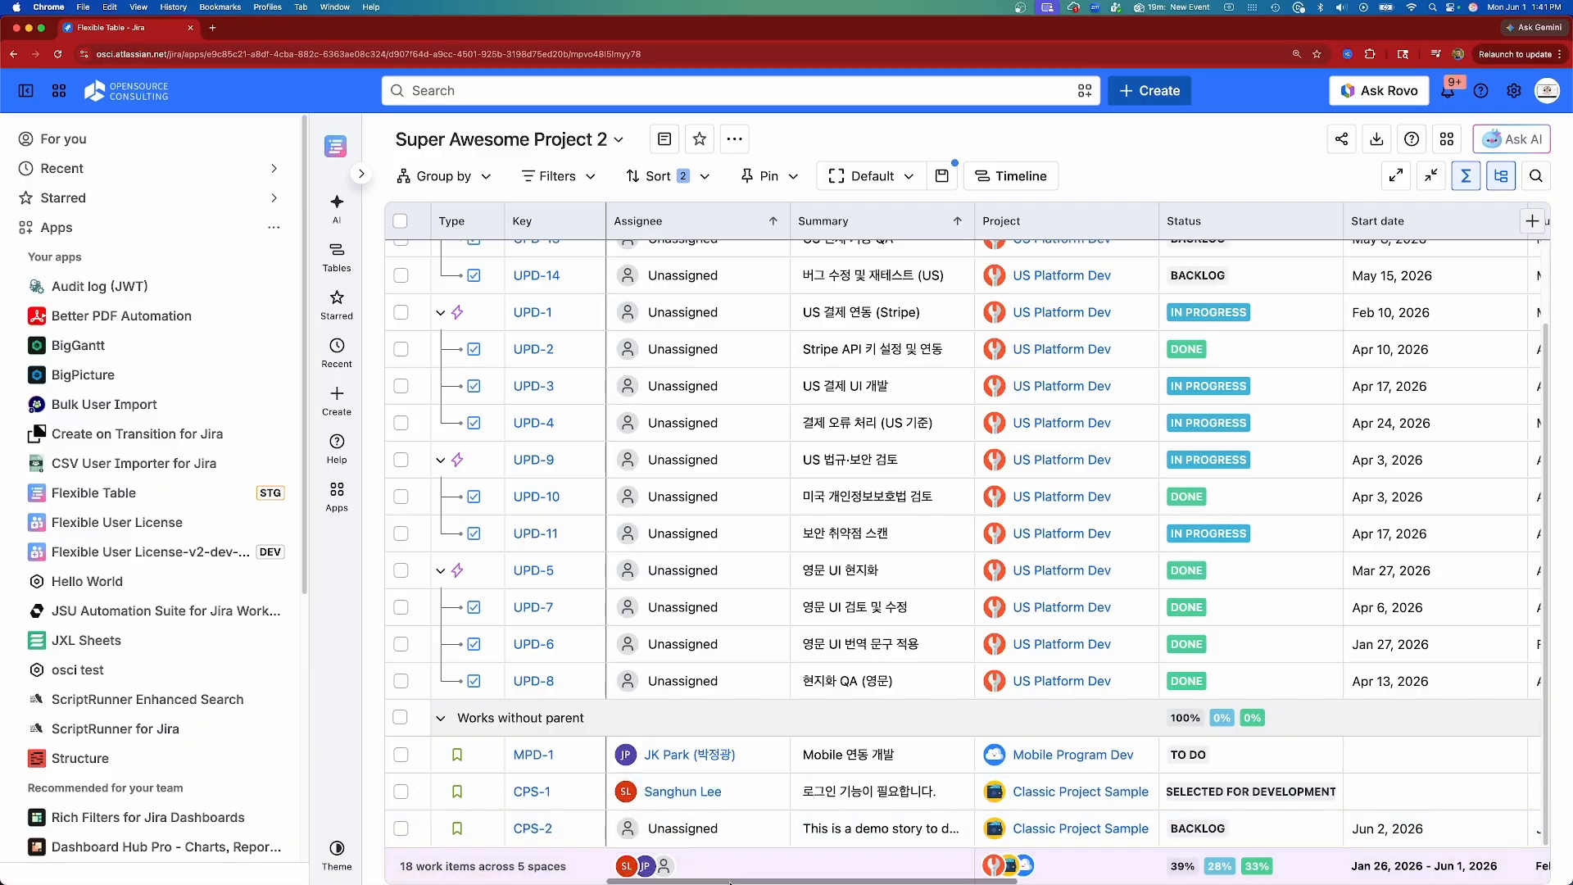
scroll(1000, 882, right, 2)
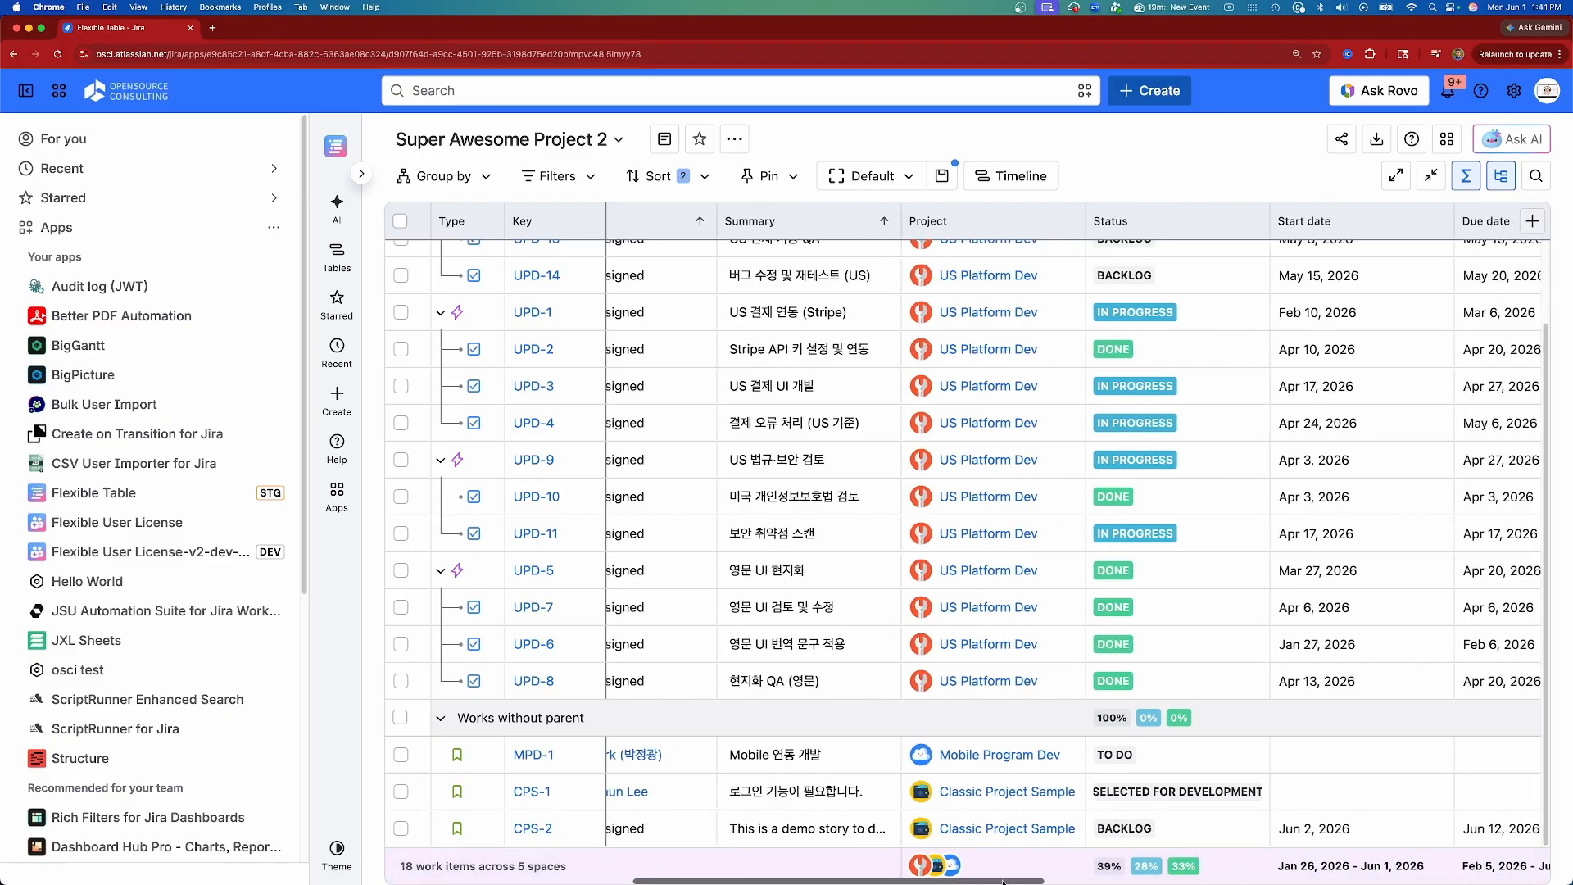
scroll(1000, 882, right, 3)
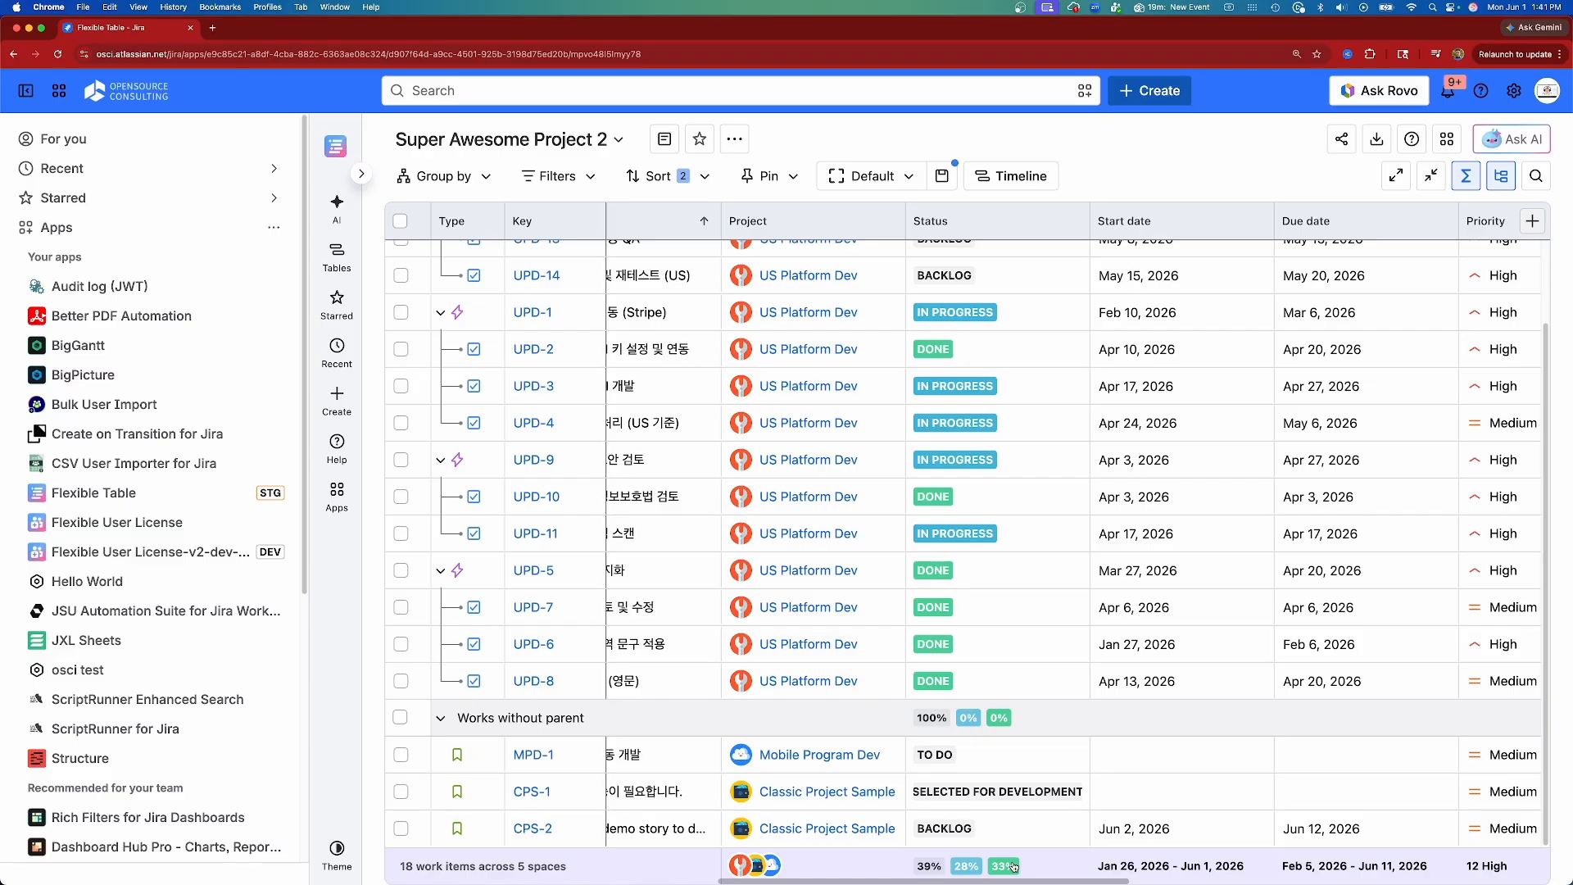
drag(1029, 882, 1135, 879)
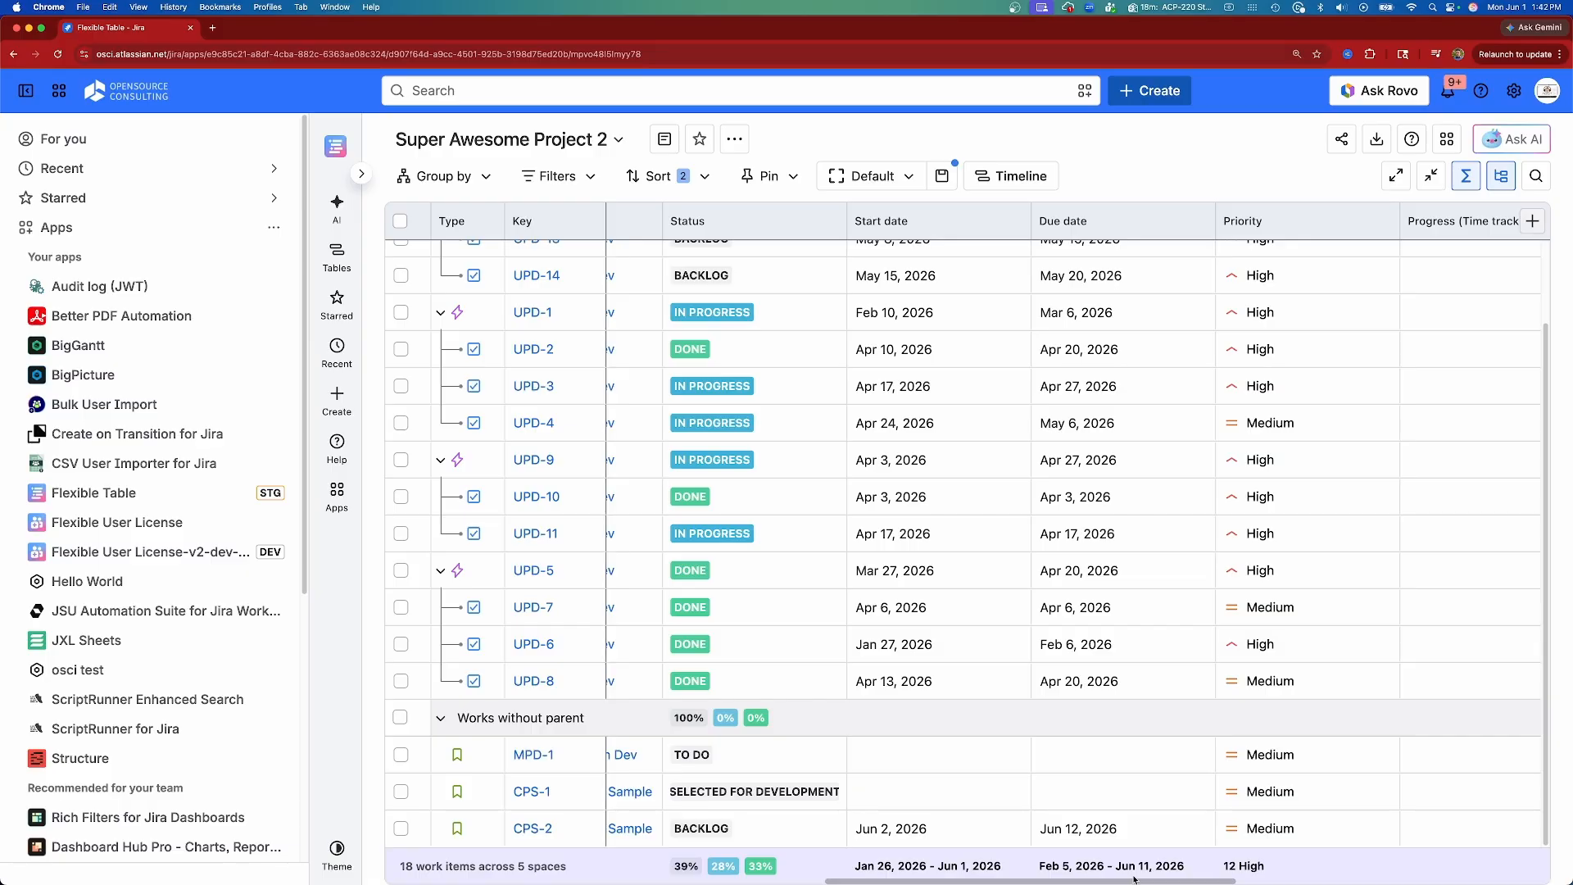
scroll(1050, 872, right, 3)
mouse_move(1050, 872)
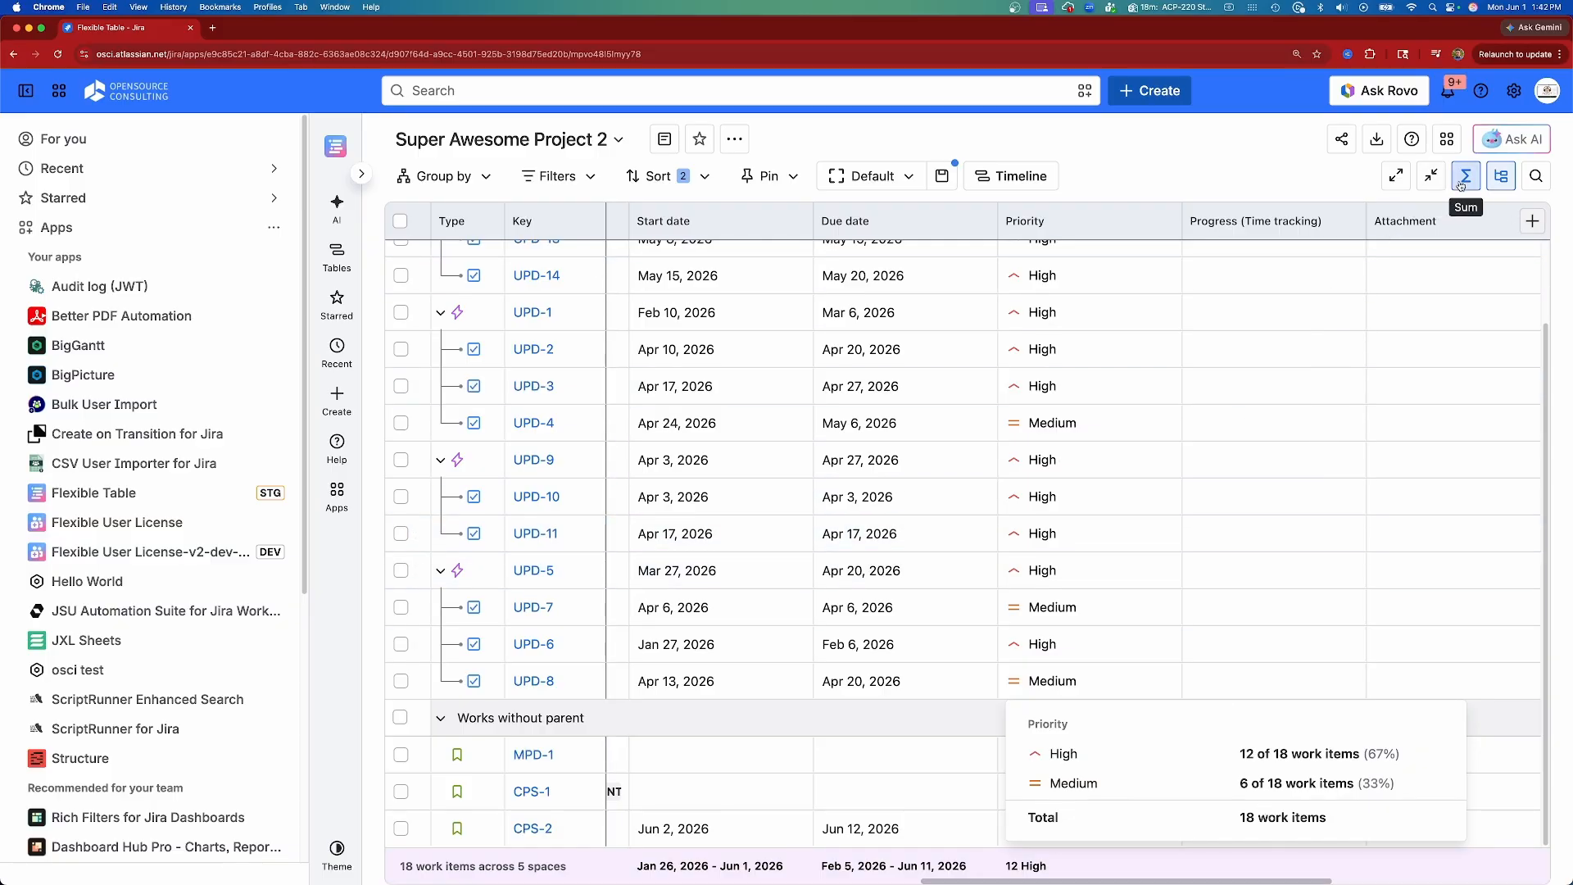
click(1279, 161)
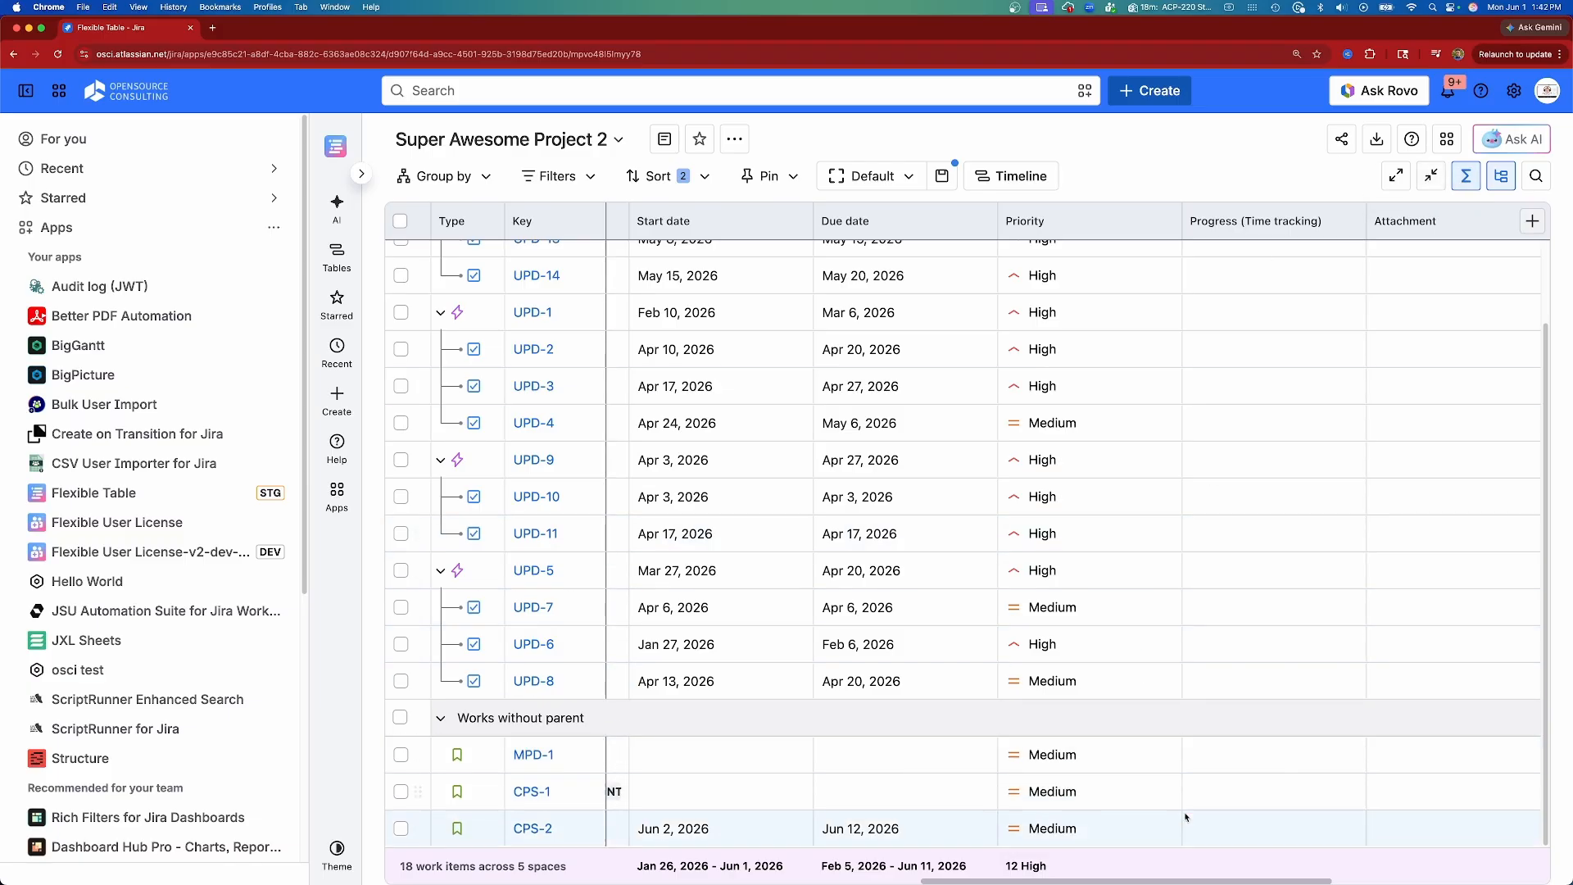
drag(1149, 881, 732, 862)
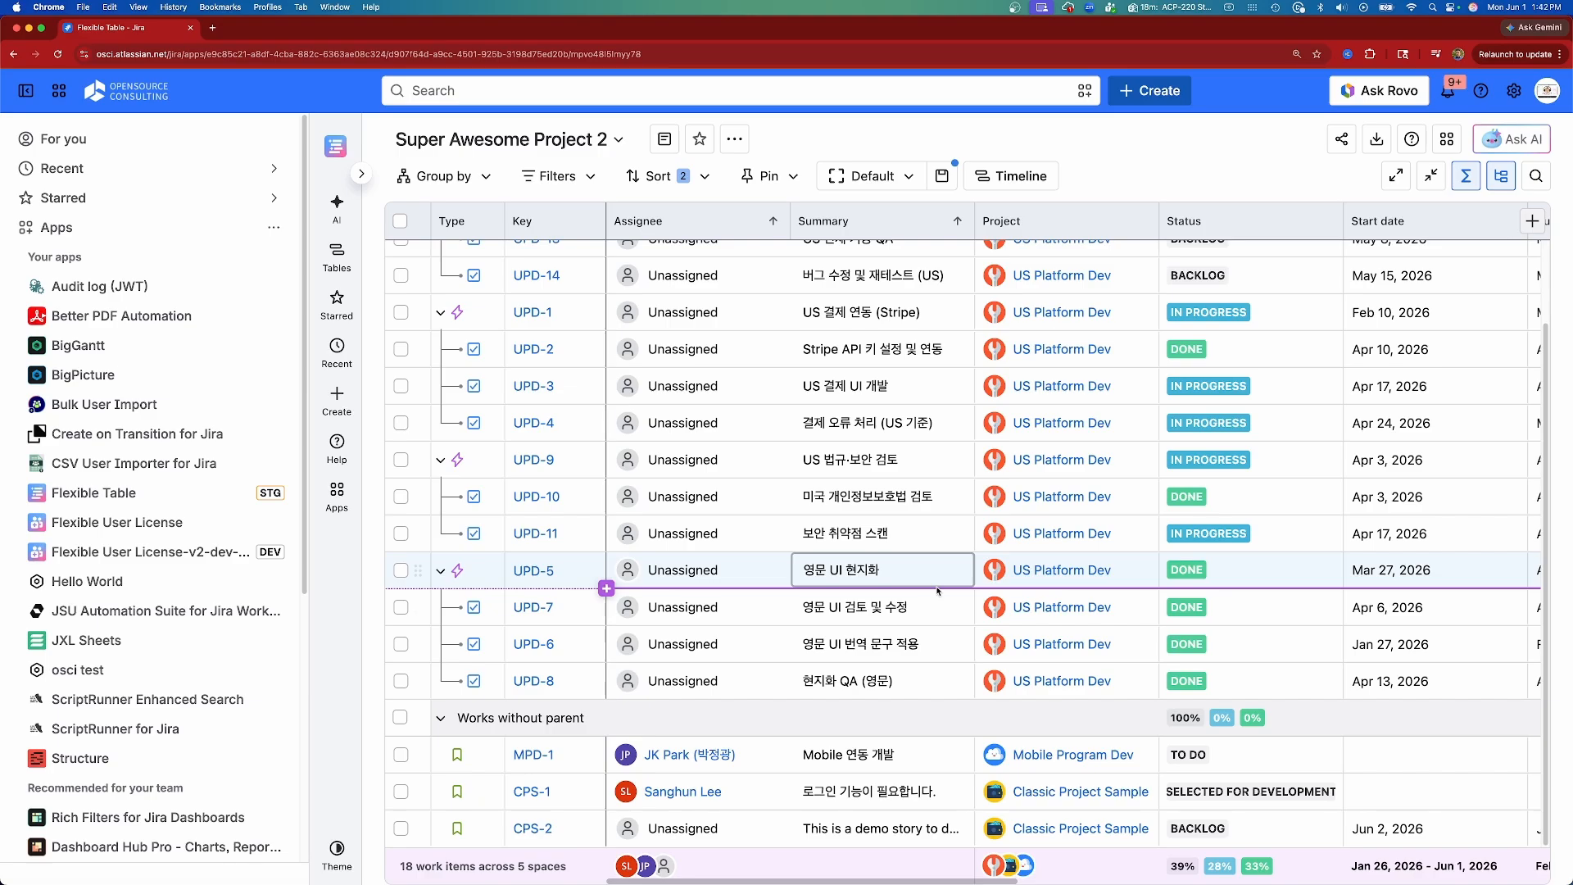
Group the table by Assignee in ascending order and set the group's colour to orange
click(446, 178)
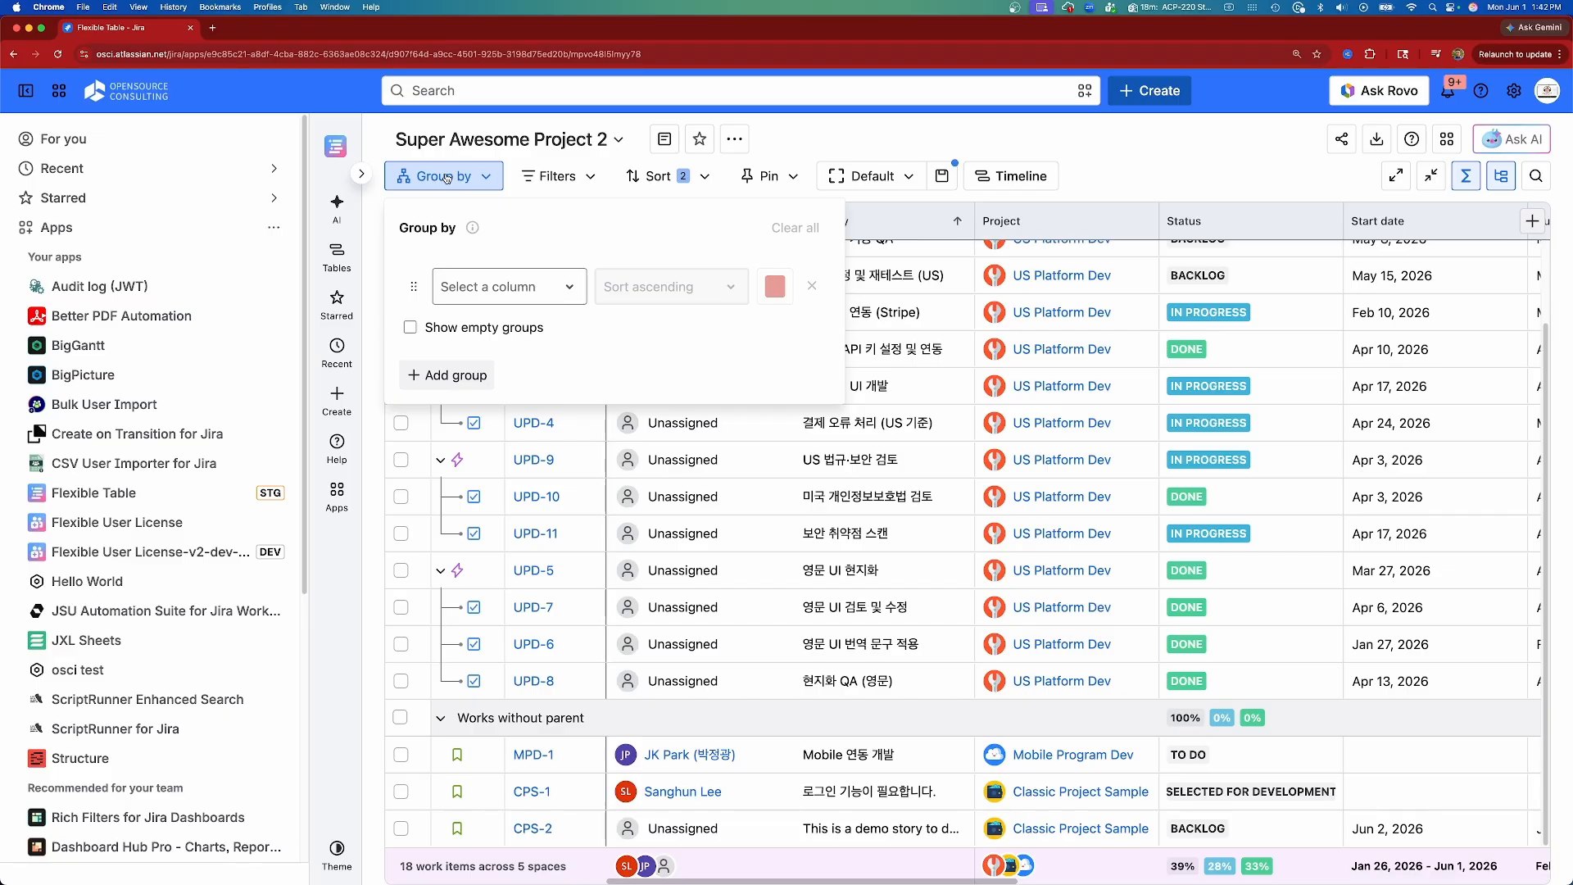
click(491, 287)
click(484, 296)
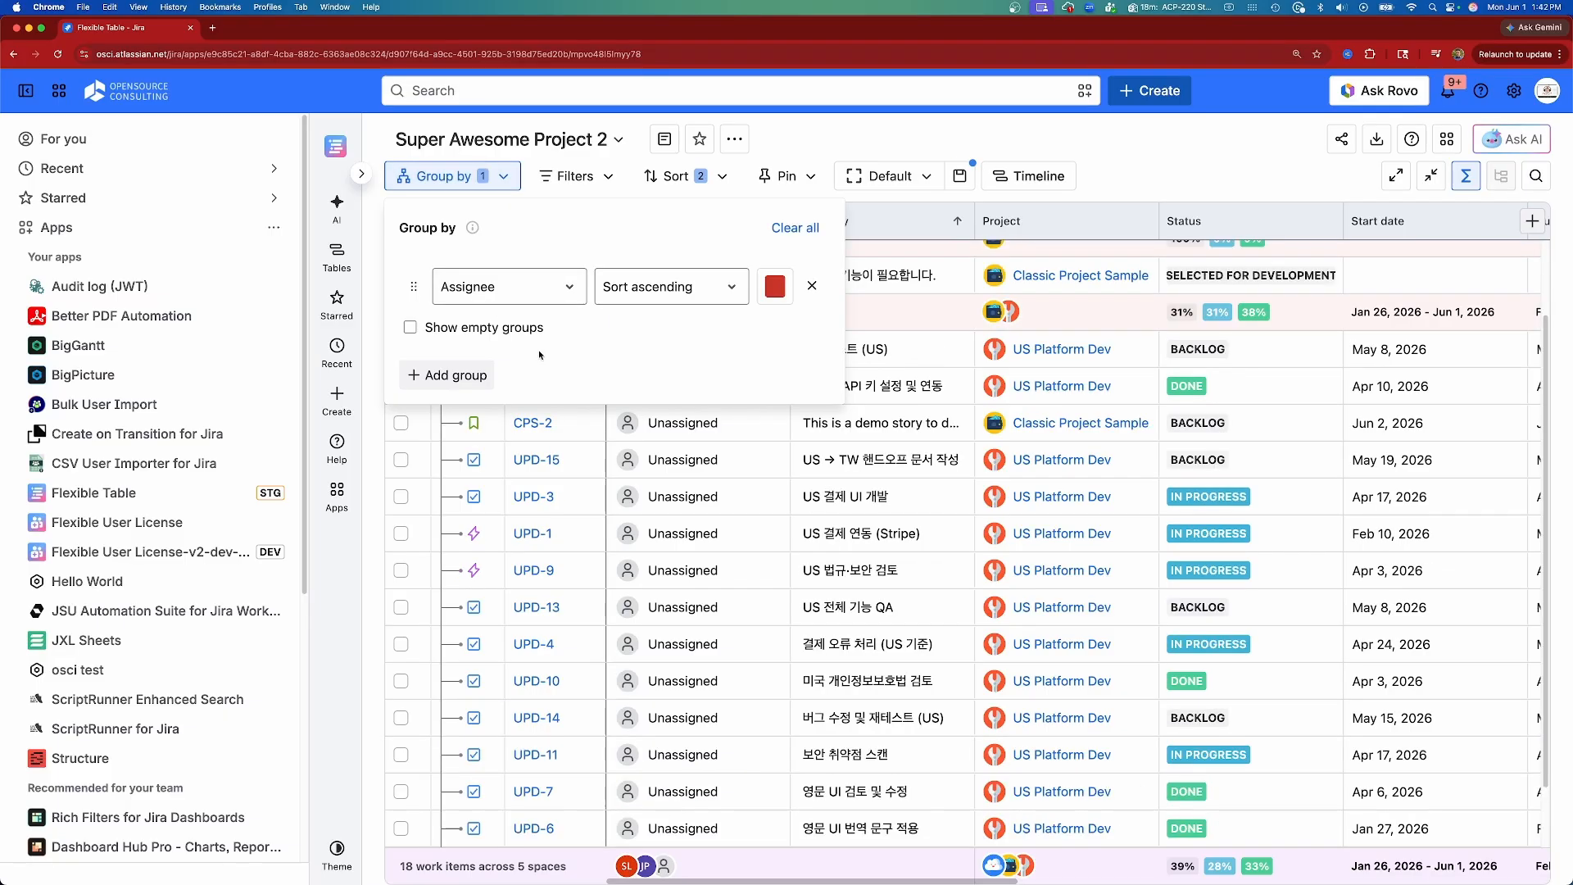
click(484, 296)
click(485, 296)
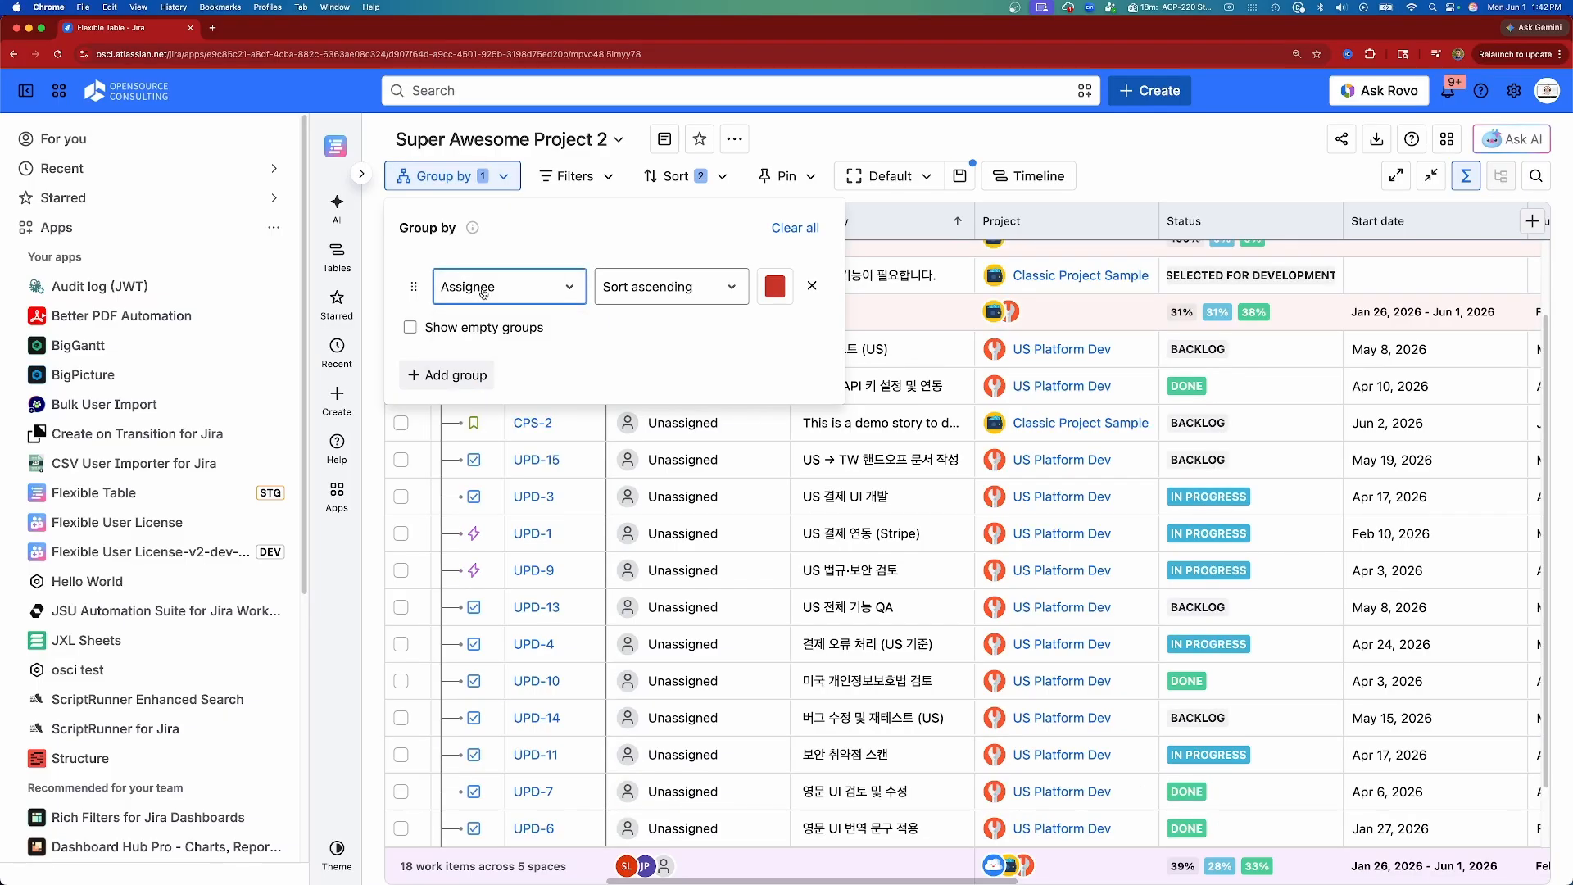
click(776, 291)
click(822, 368)
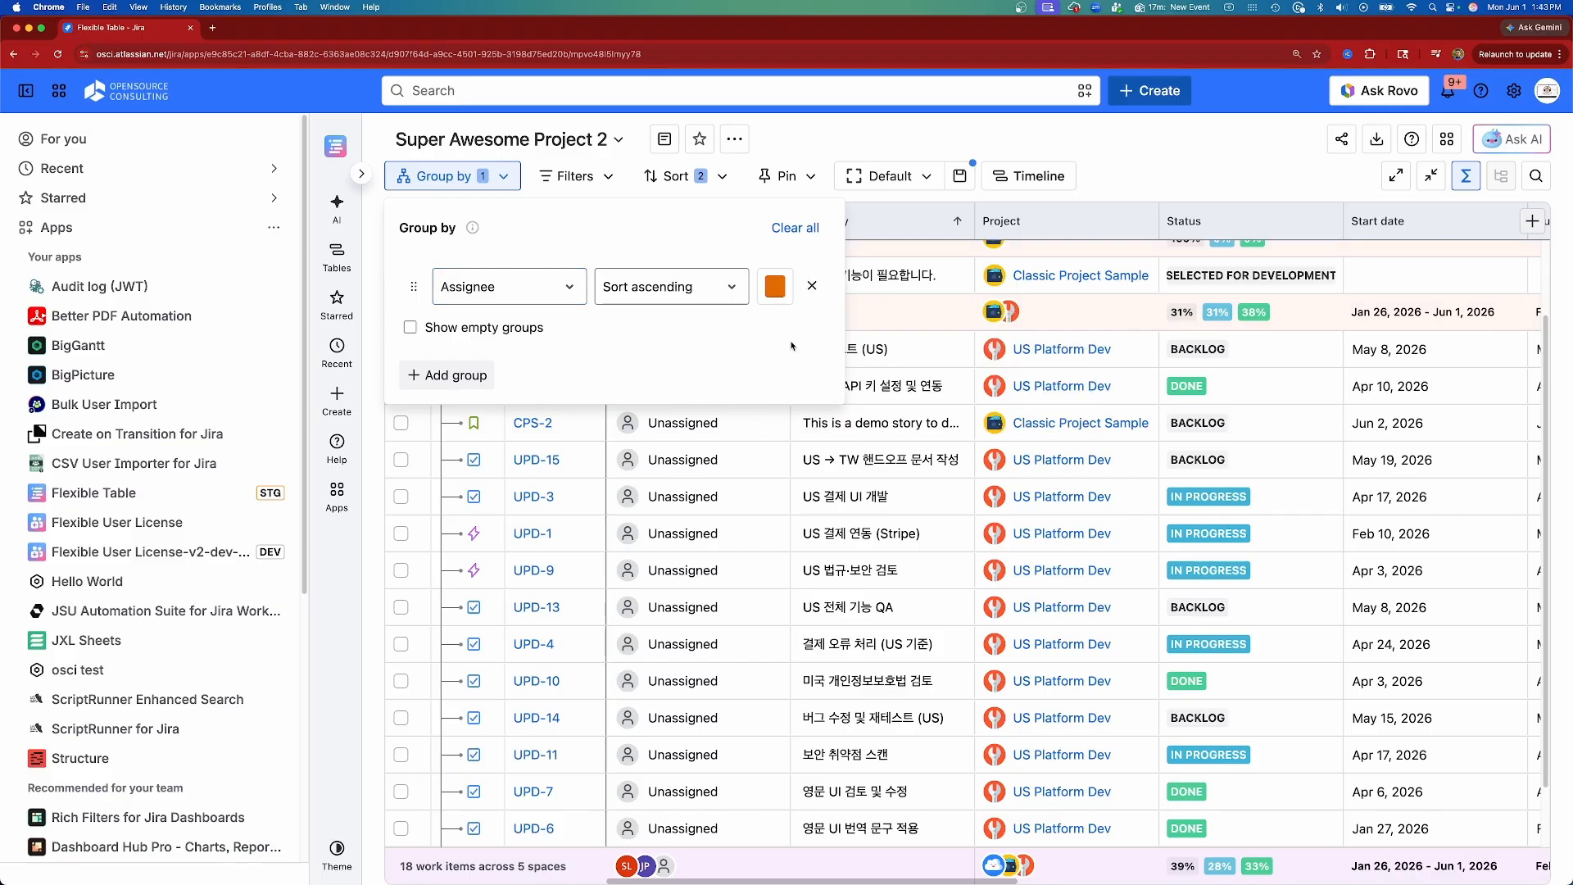
Add nested groups by Status, Priority and Due date below Assignee, all sorted ascending
click(464, 375)
click(492, 341)
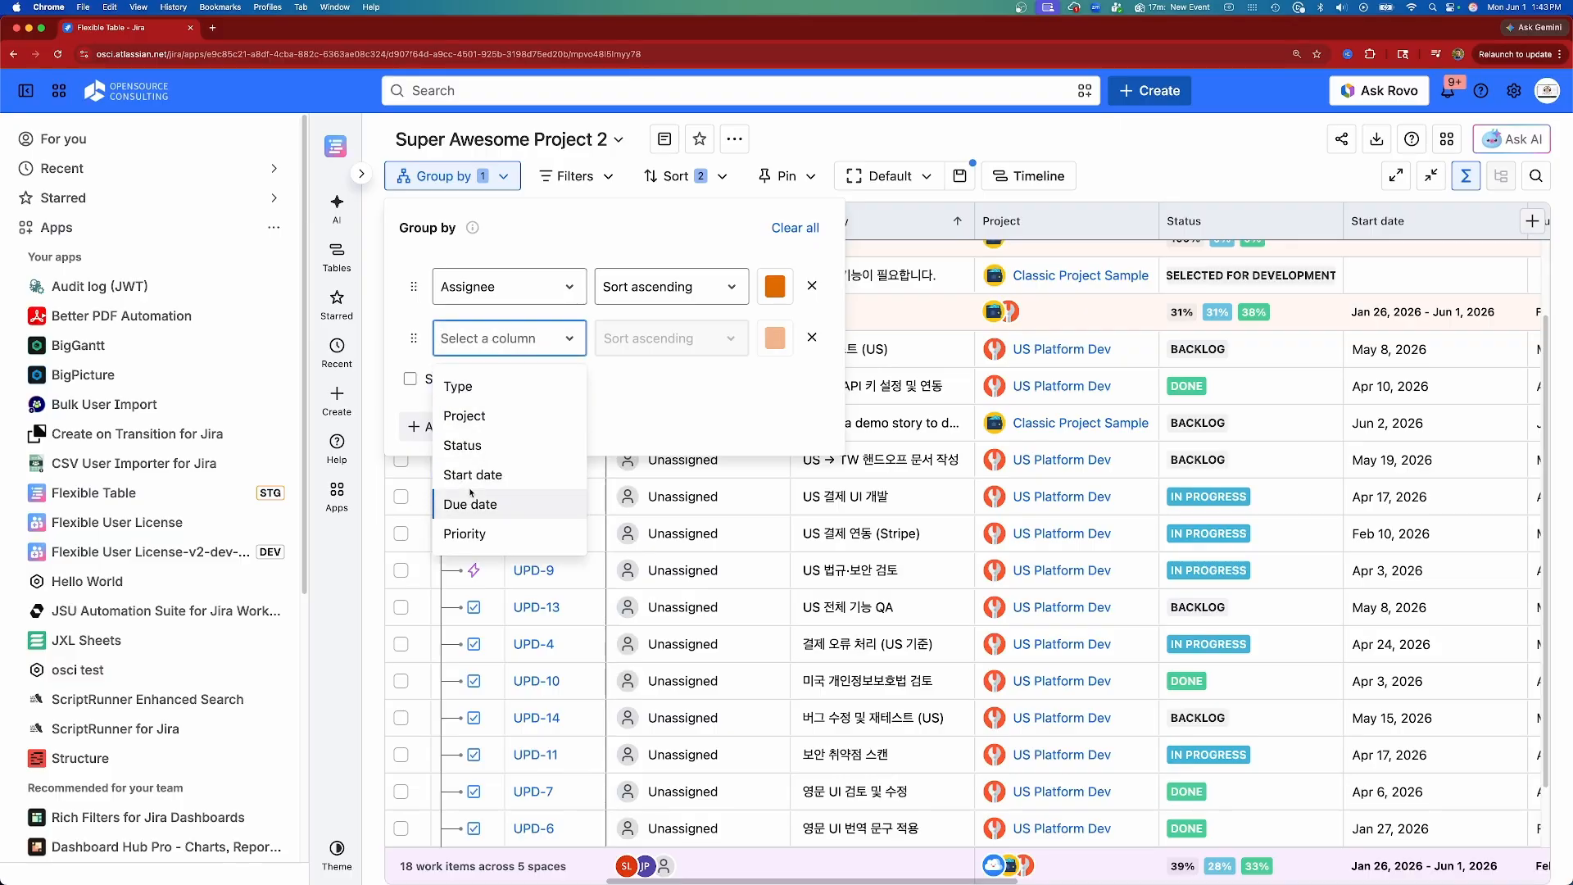
click(500, 445)
click(447, 428)
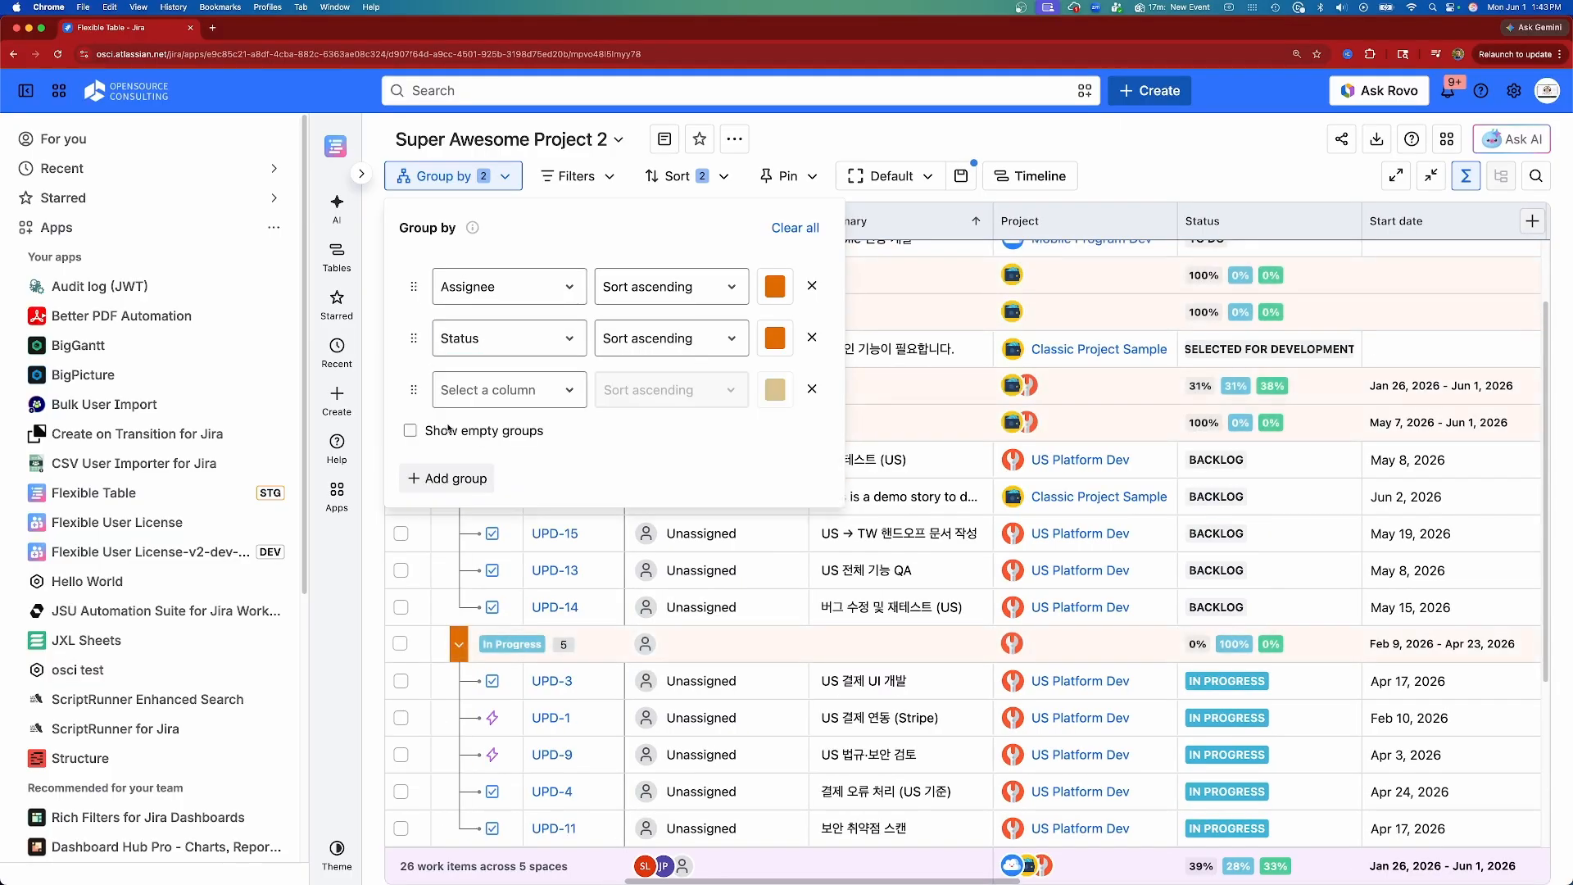
click(449, 483)
click(522, 390)
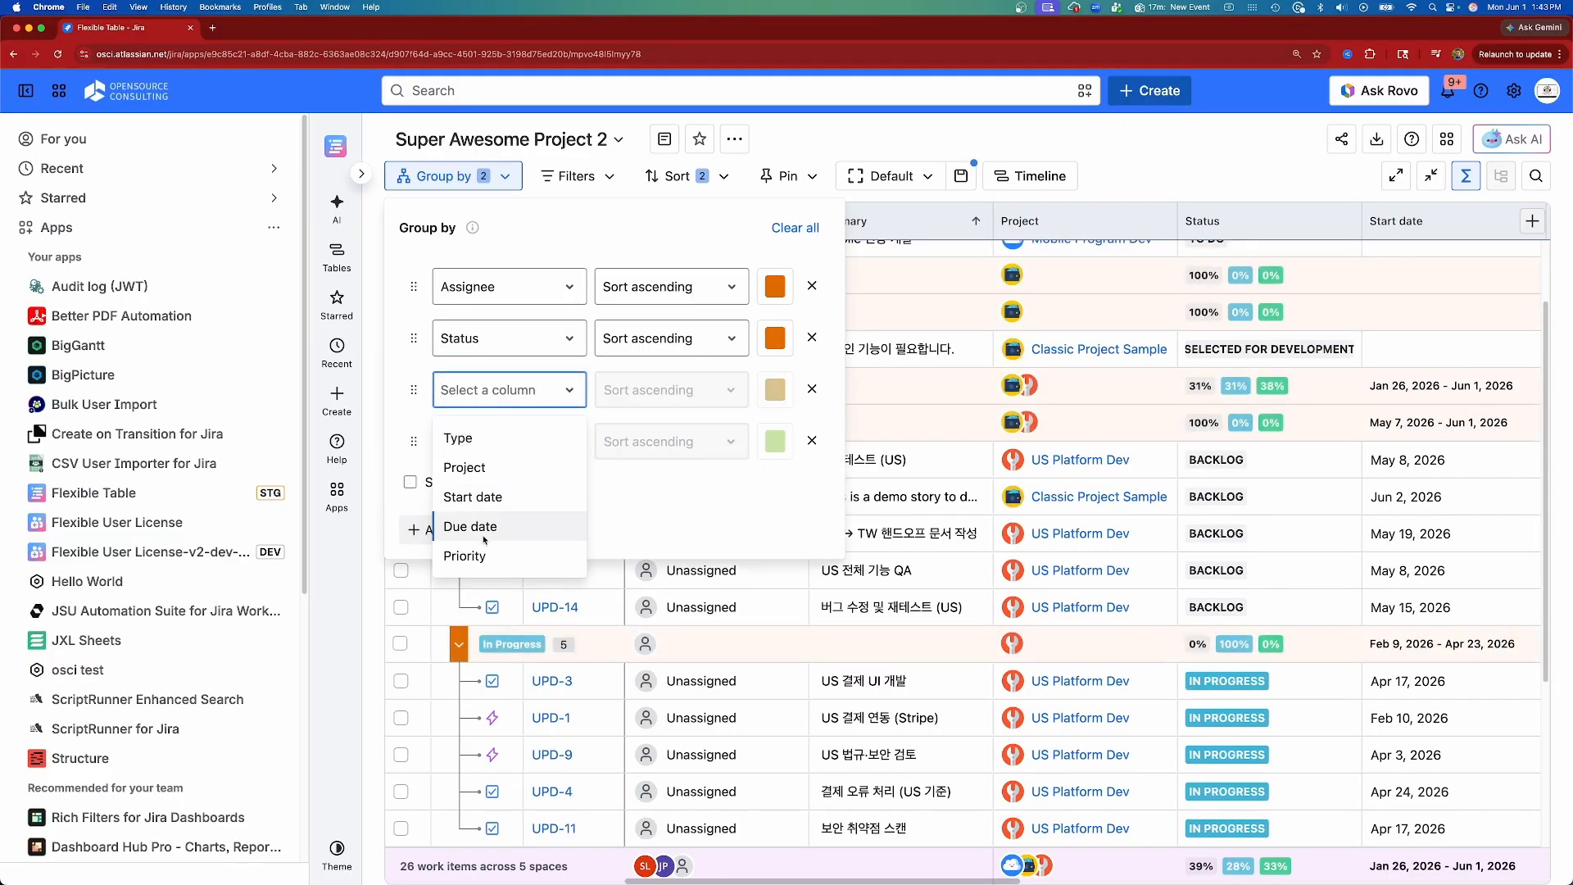
click(471, 556)
click(504, 441)
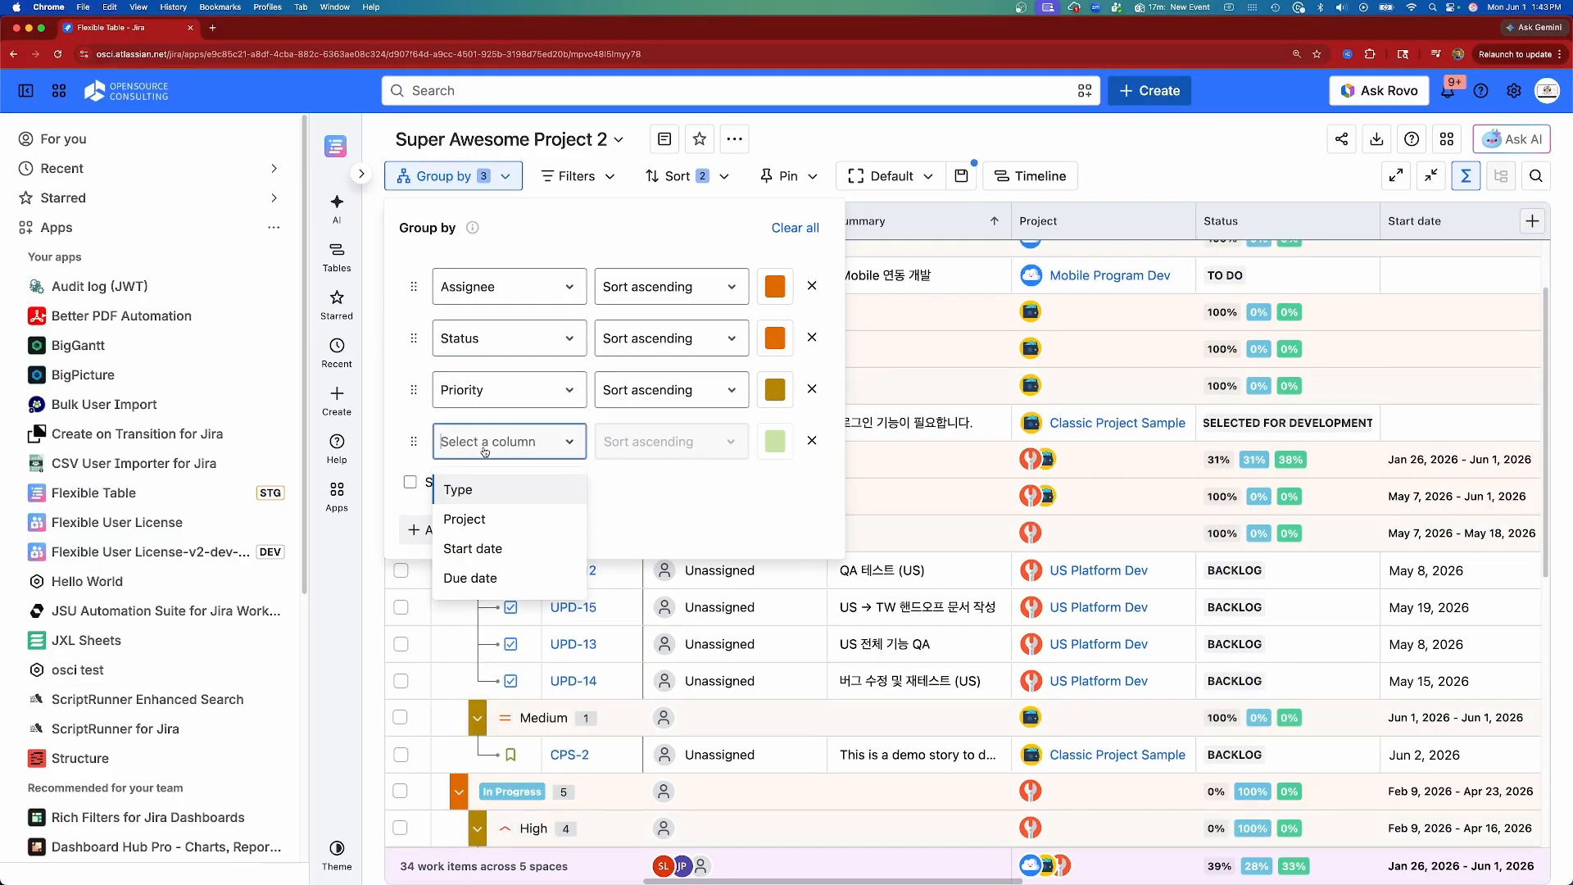
click(484, 578)
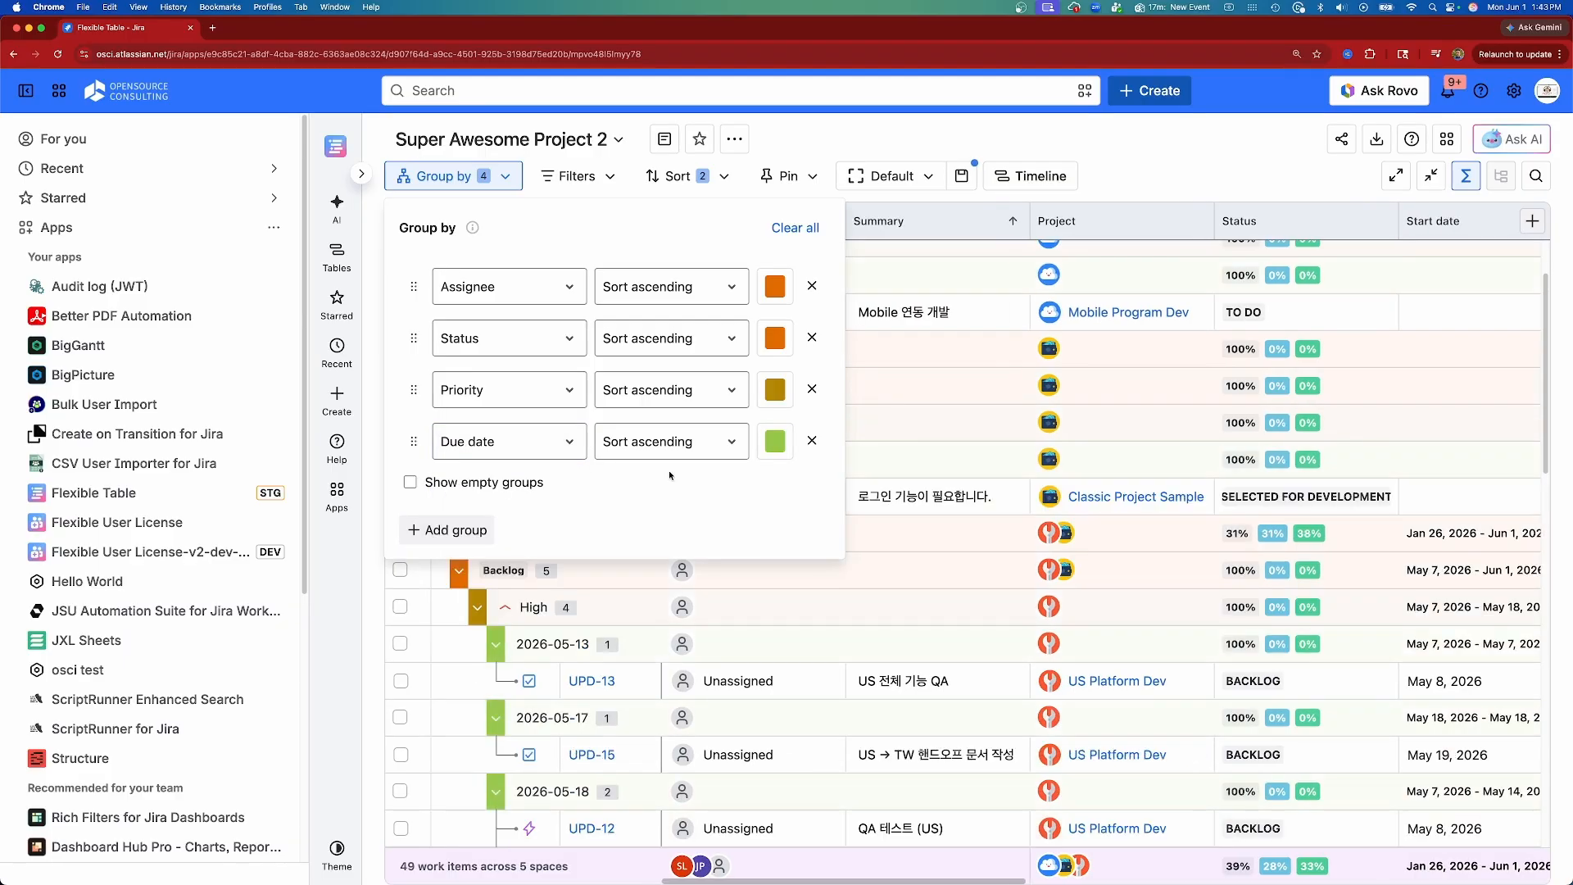
click(1163, 141)
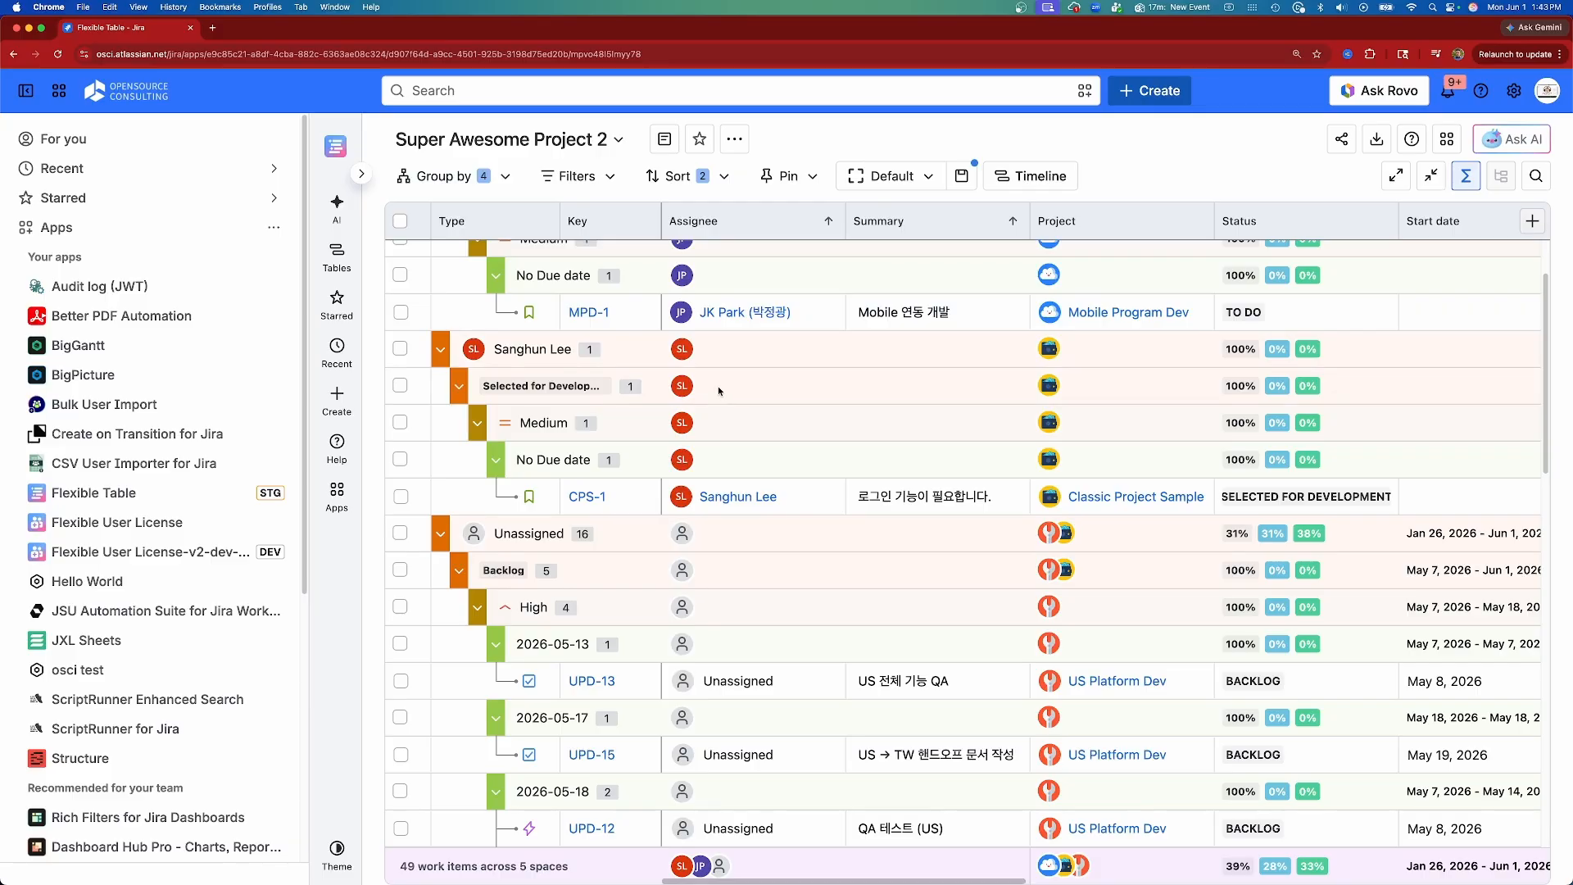
Filter the table by type to include only Story work items
click(573, 180)
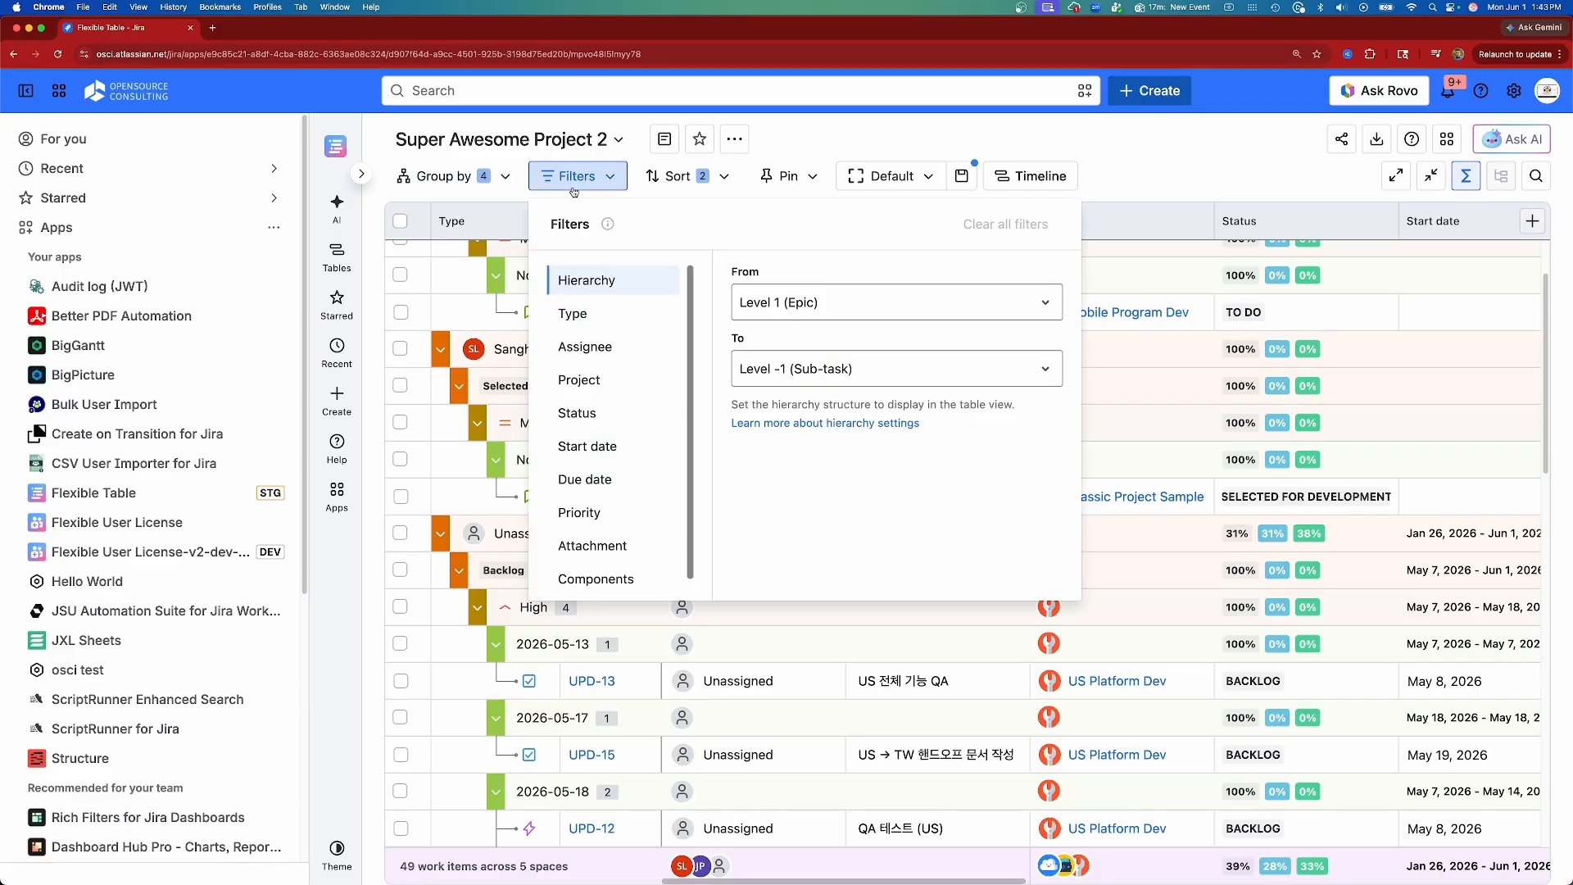
click(584, 313)
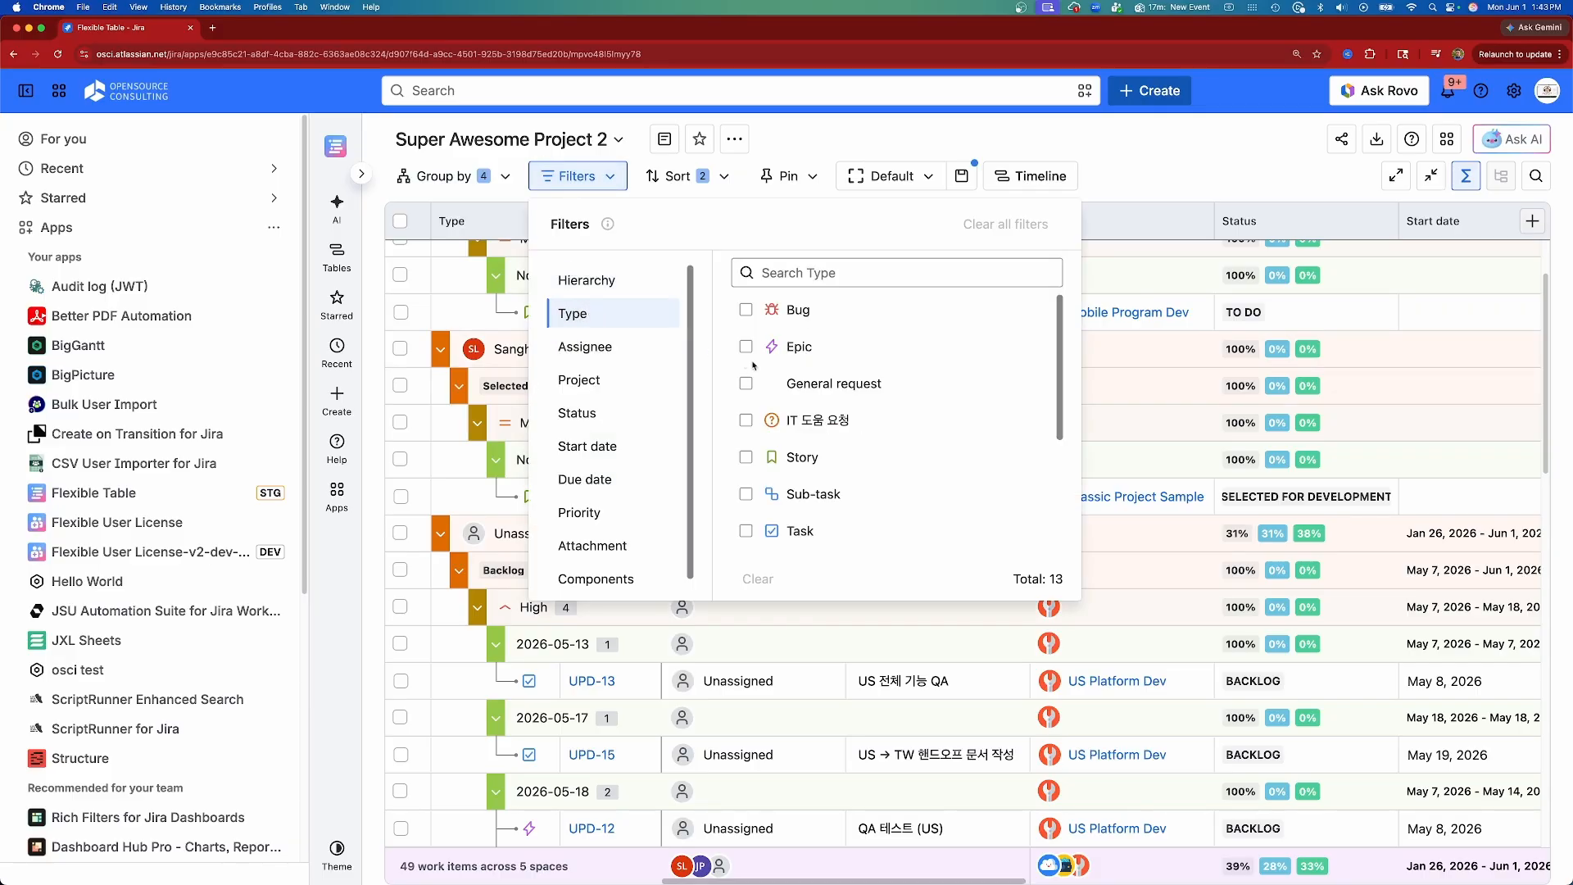
click(746, 457)
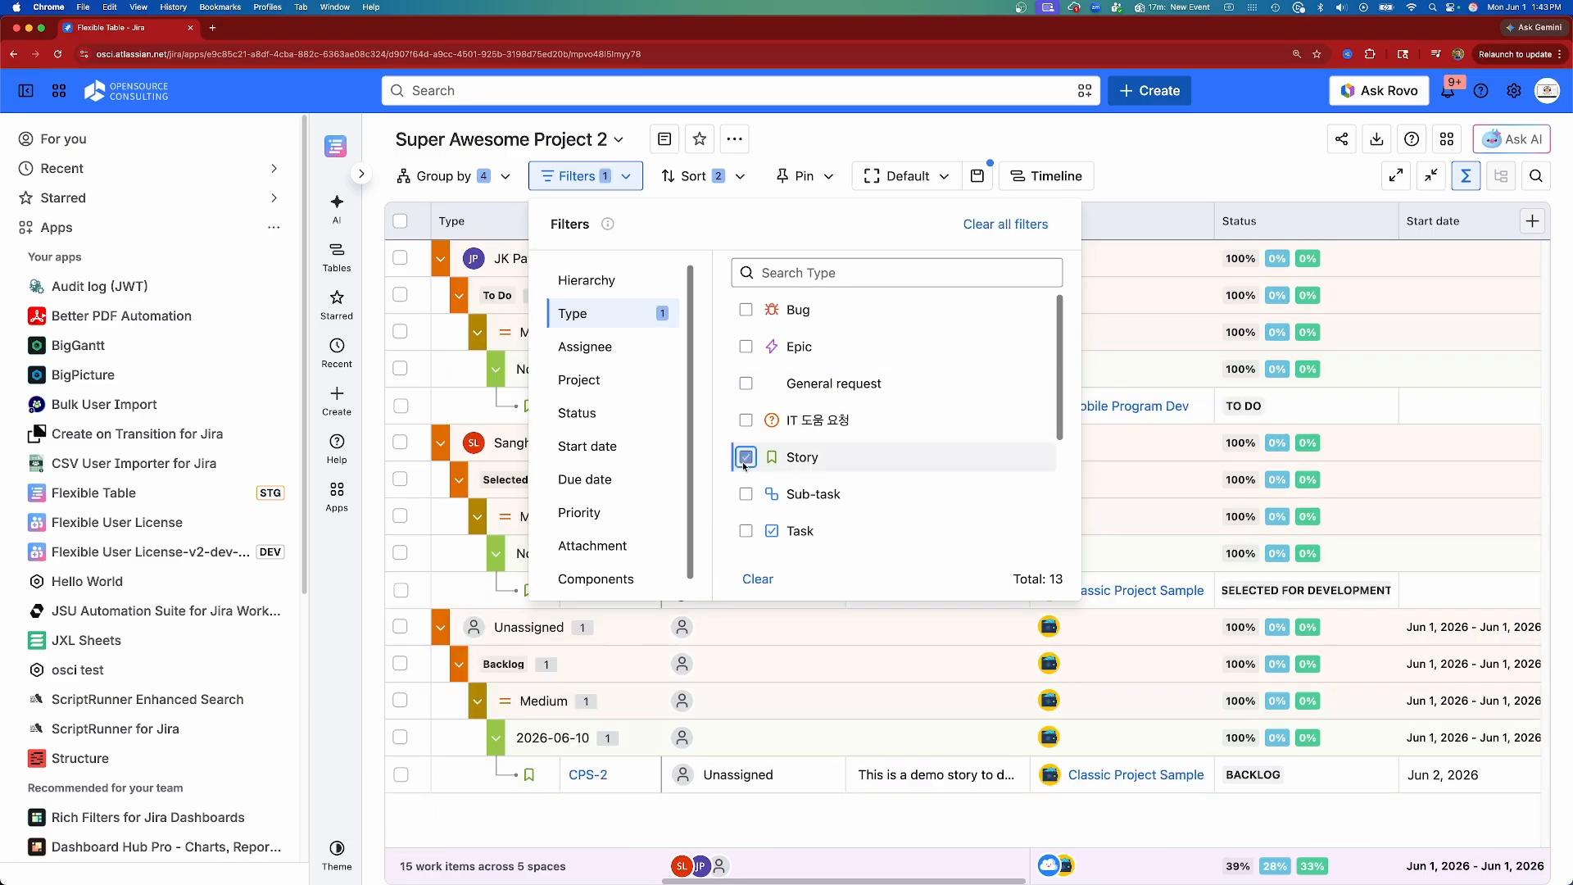
click(1193, 141)
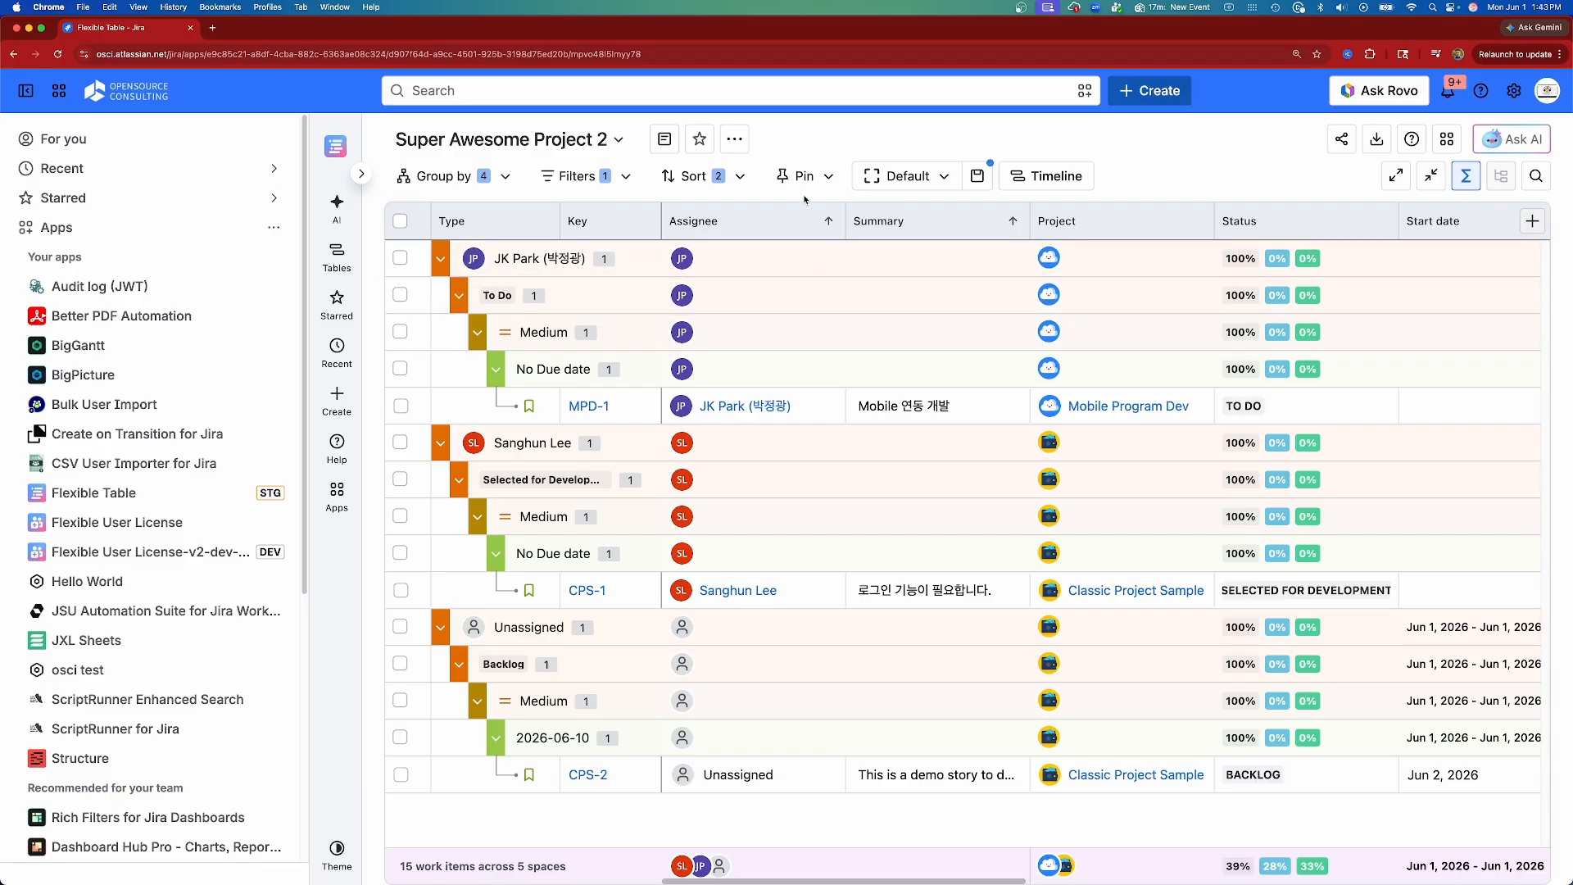
Save a new view named "Groups by Status, Assignee, Priority, Due Date stories only" that anyone can edit, not set as default for everyone
click(986, 175)
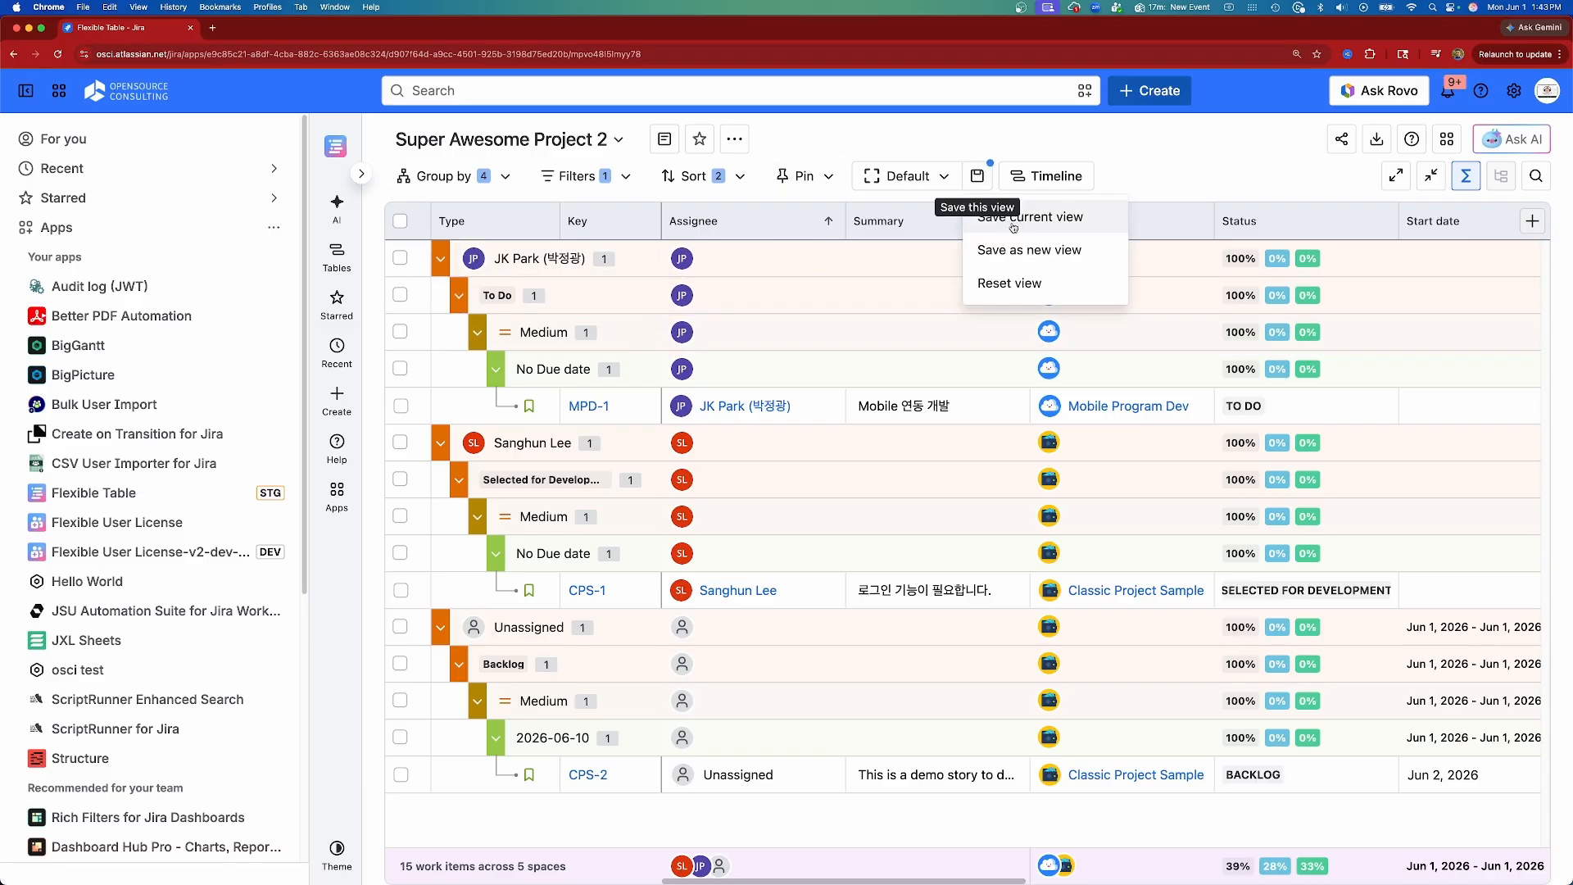
click(1046, 251)
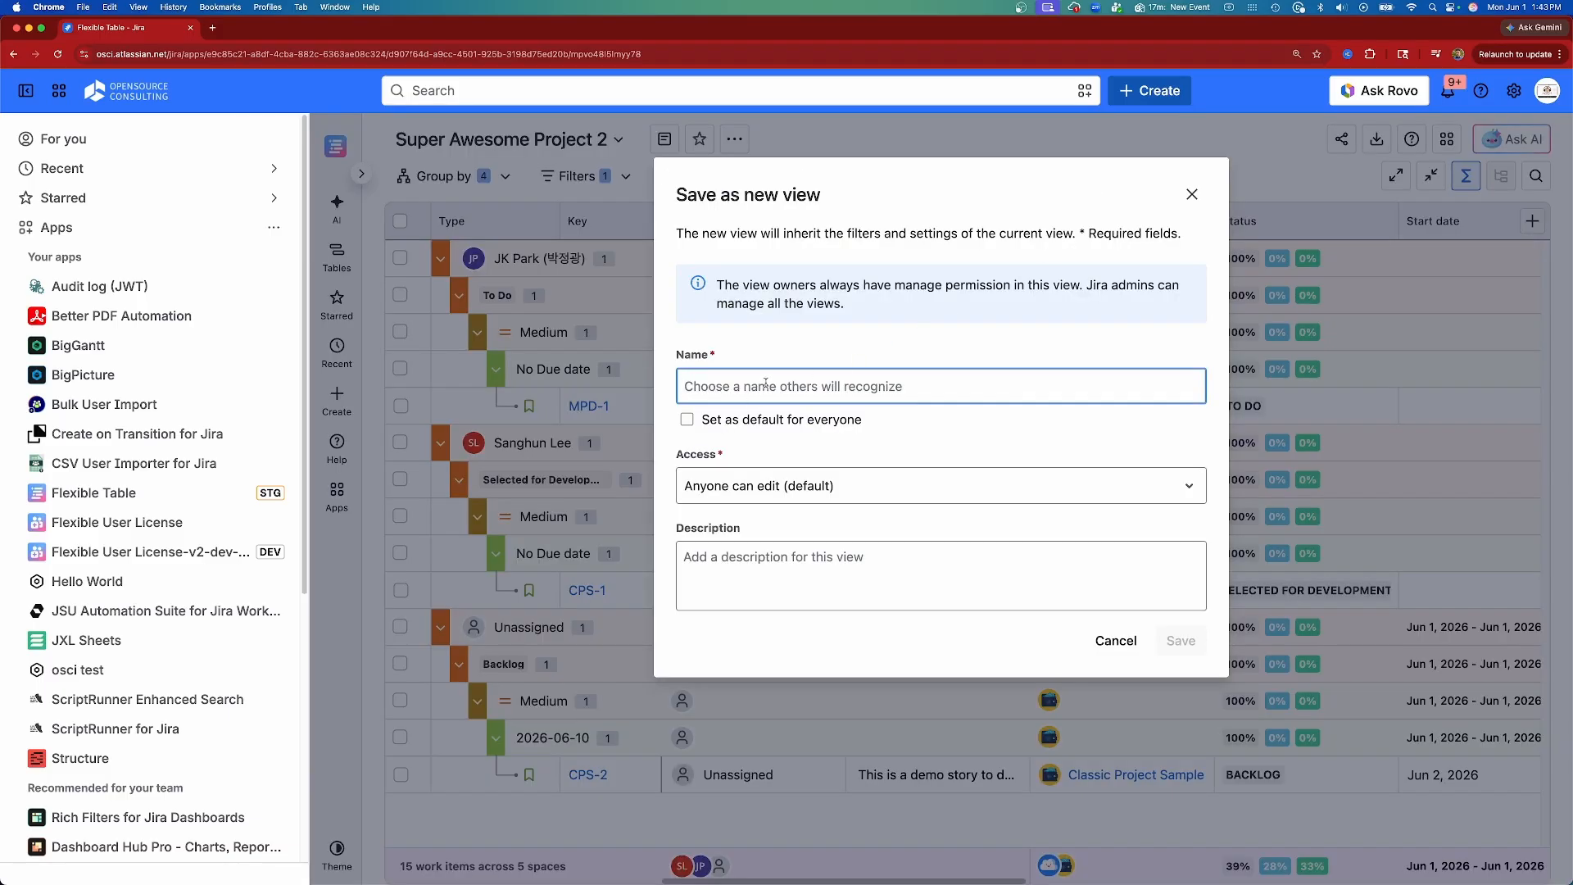
text(Groups b)
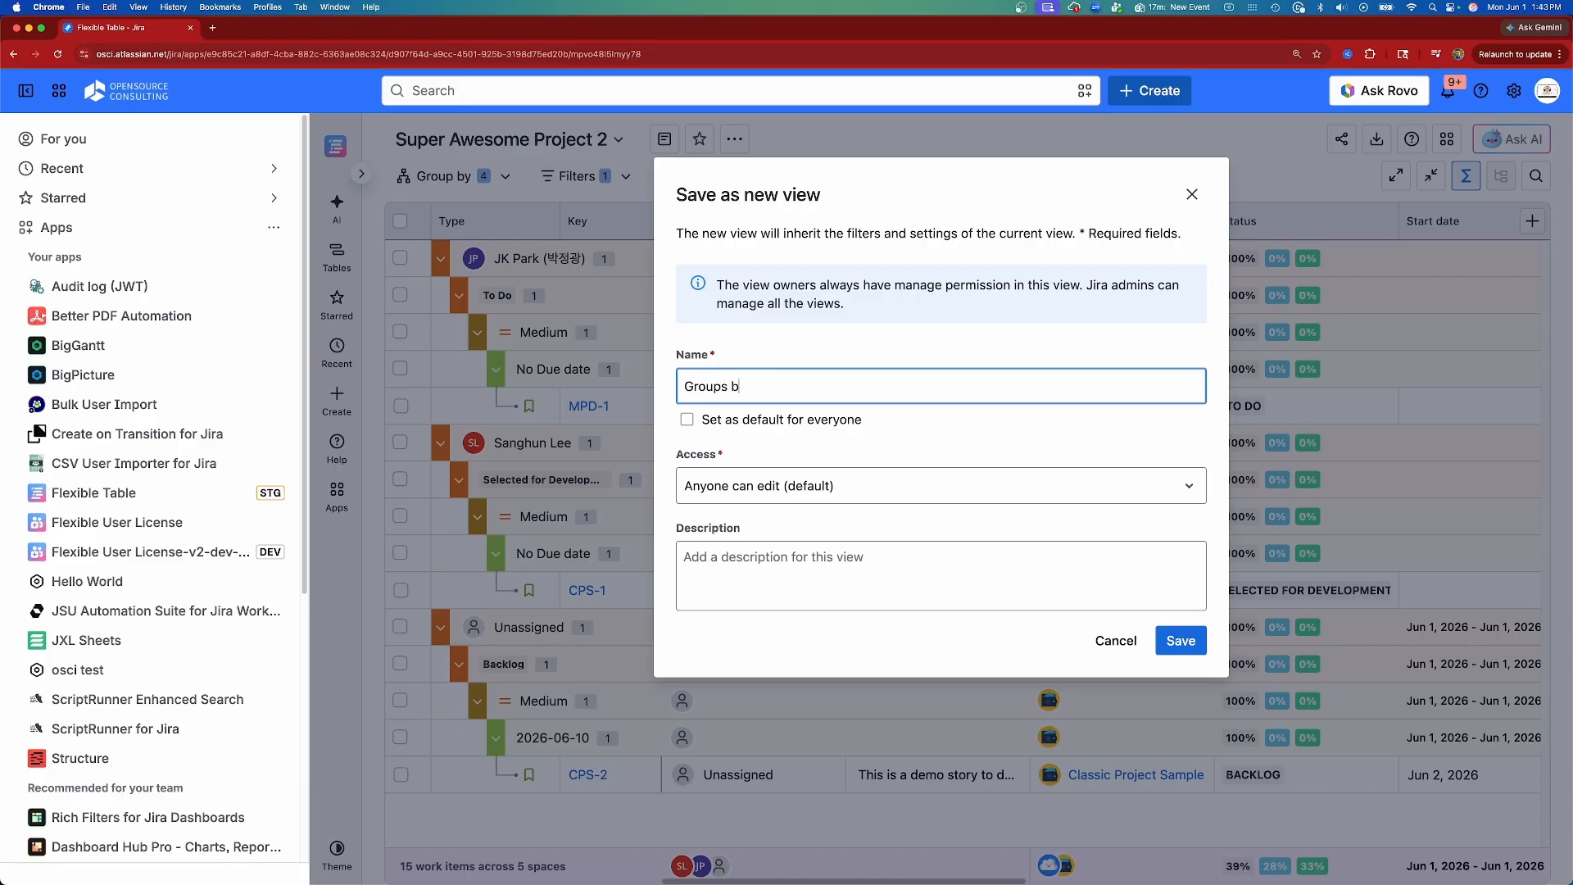
text(y Status, Assignee, Priority, Due Date stories only)
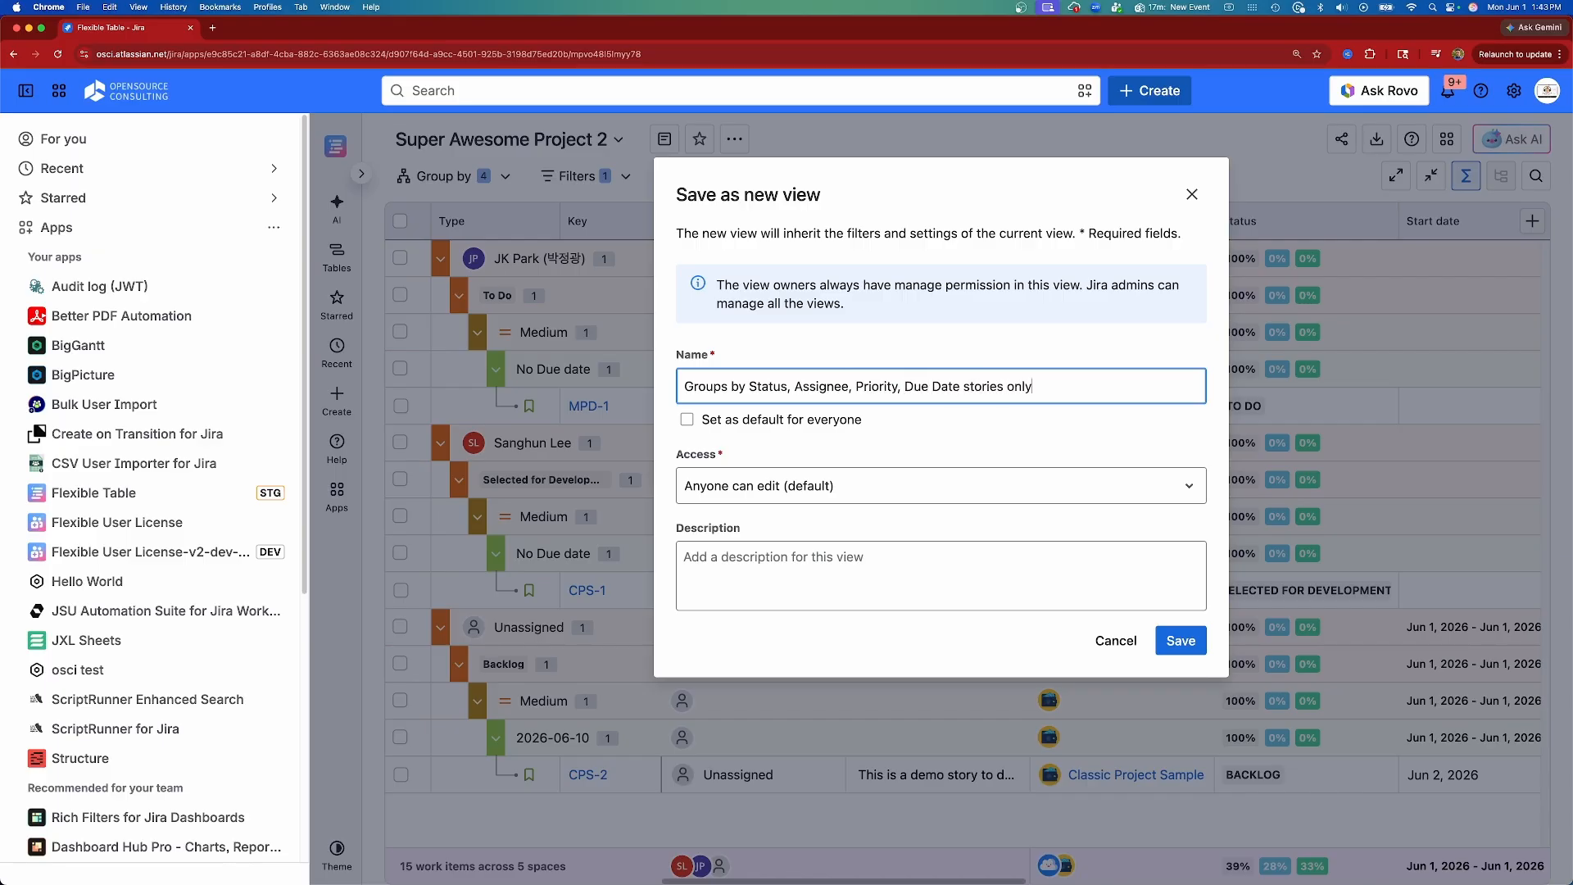
click(686, 420)
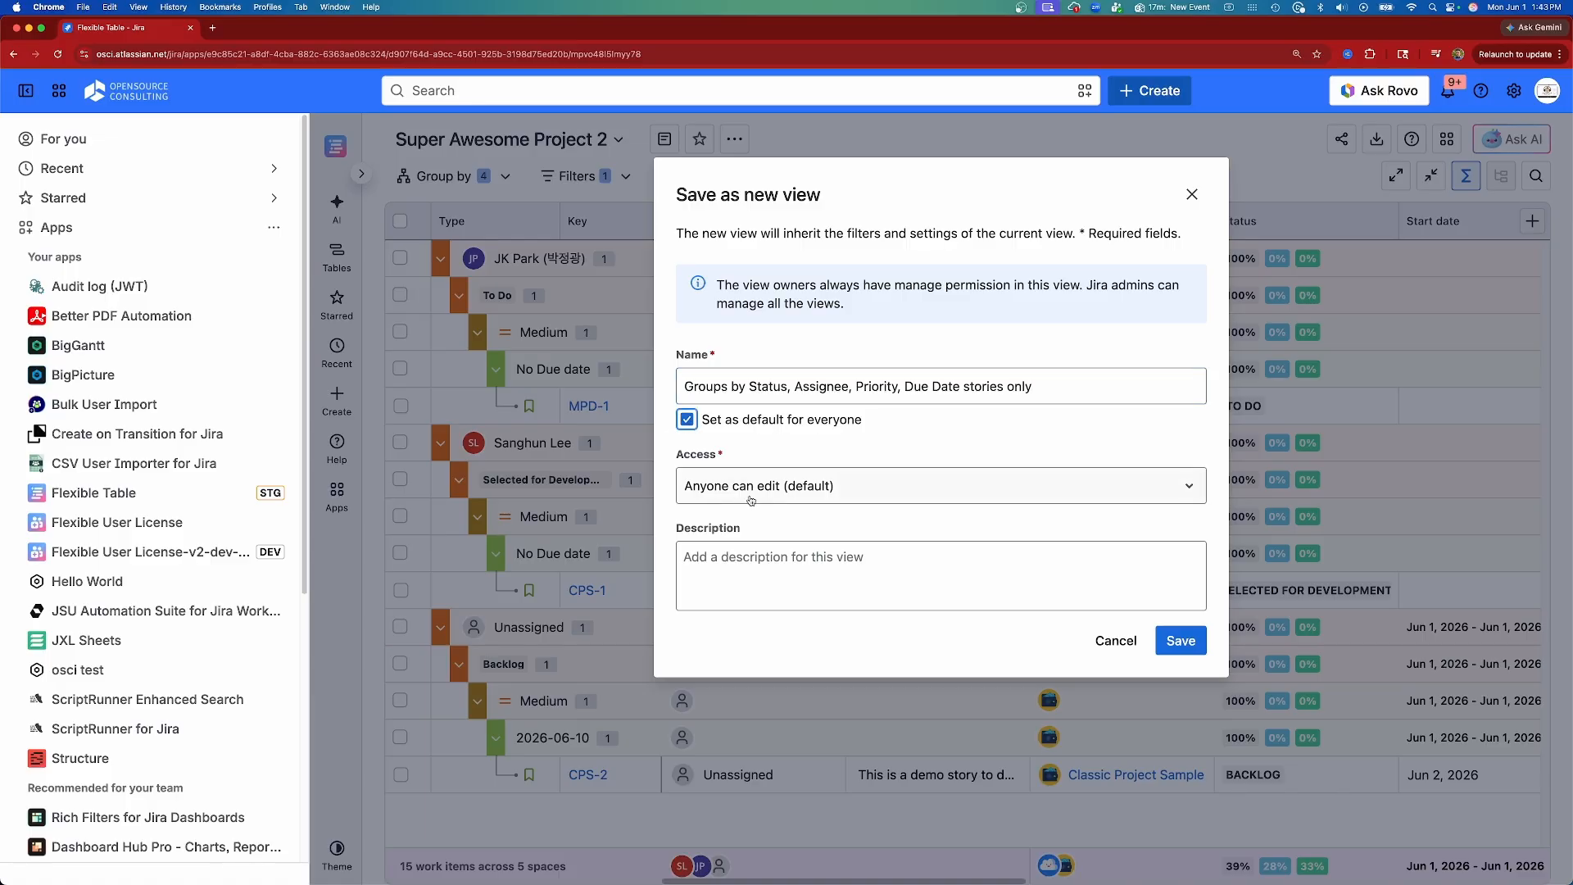
click(785, 490)
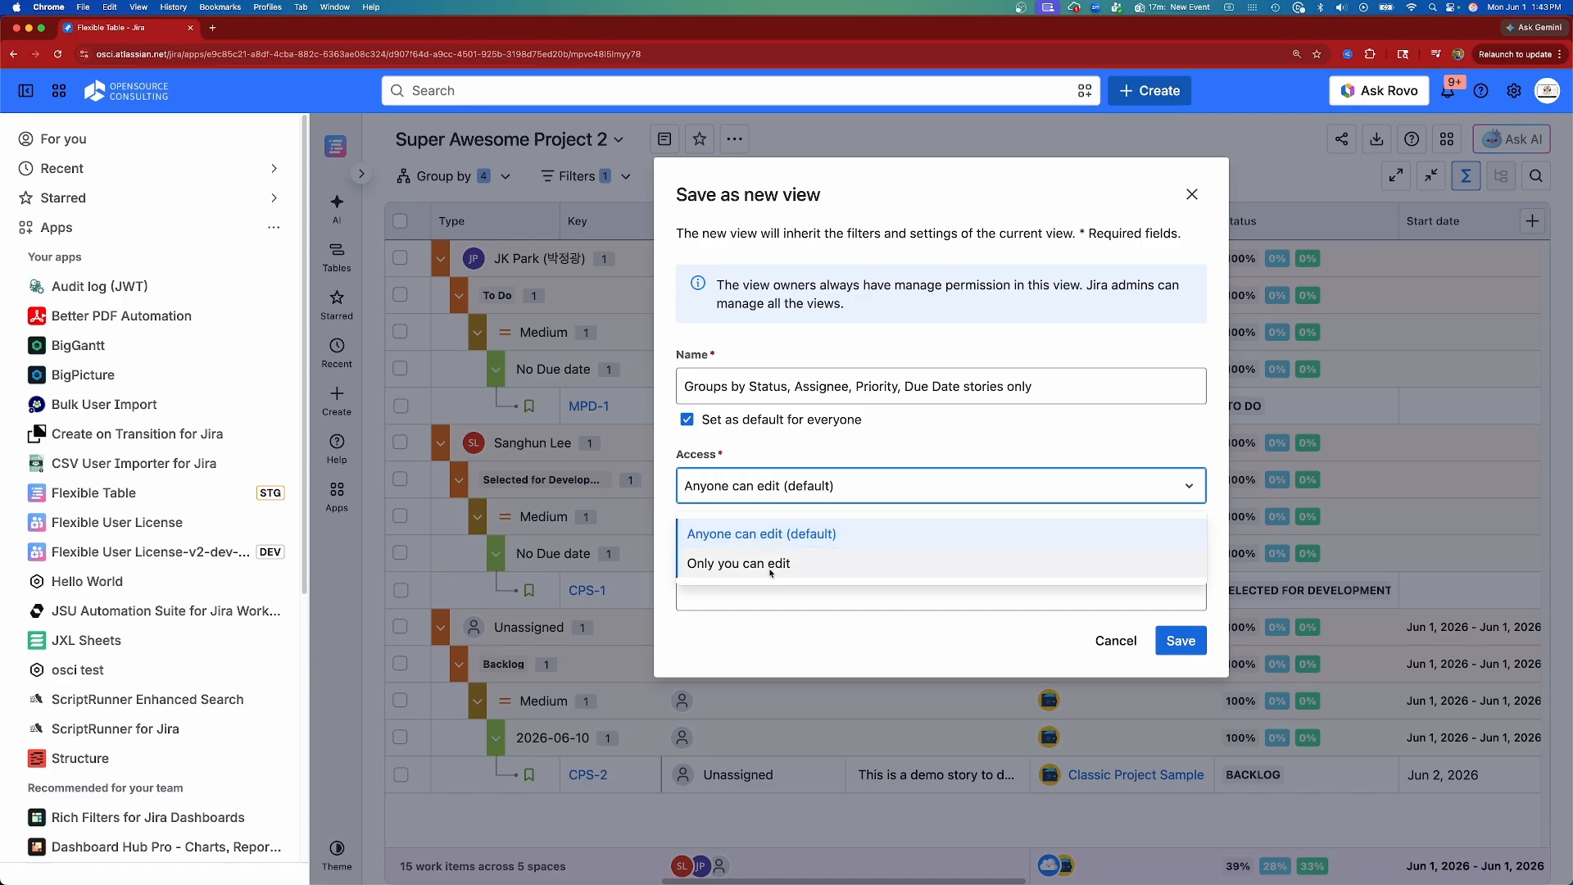
click(1074, 426)
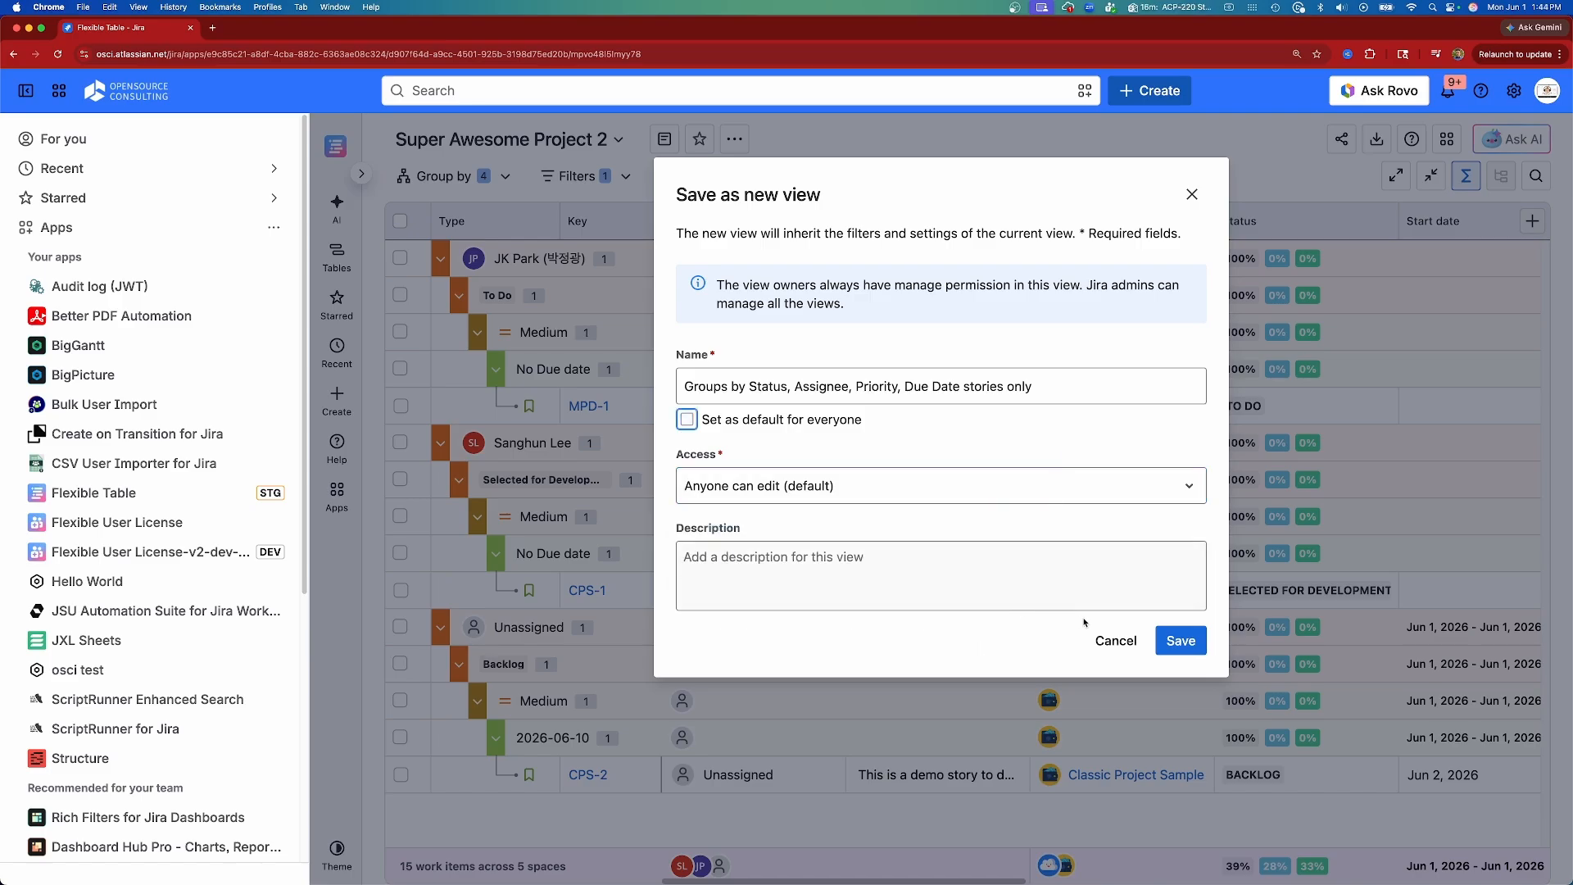
click(1181, 641)
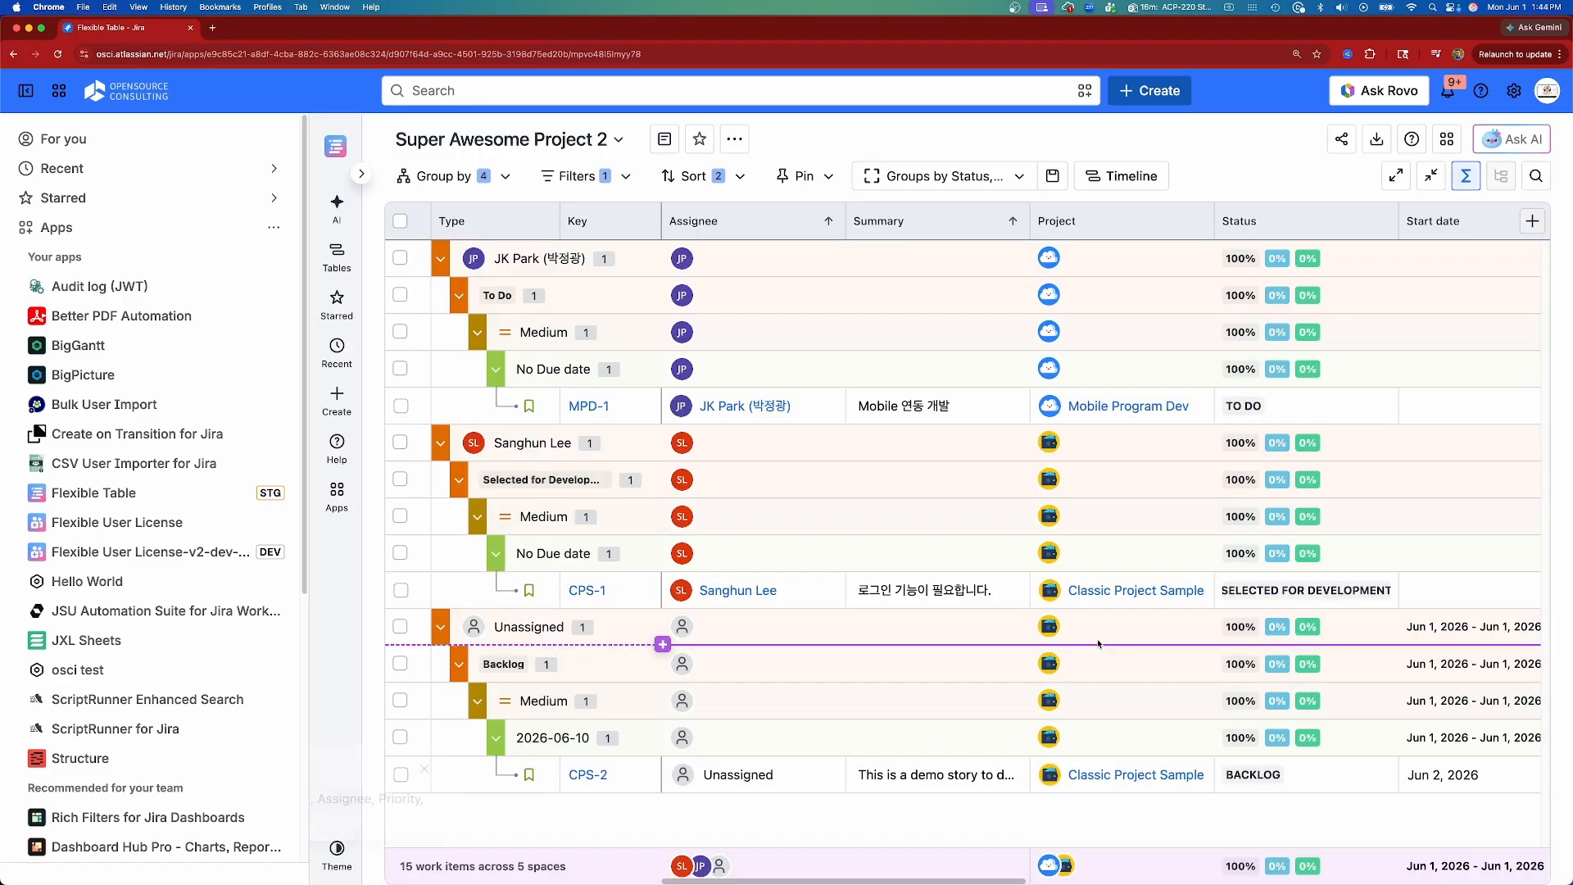
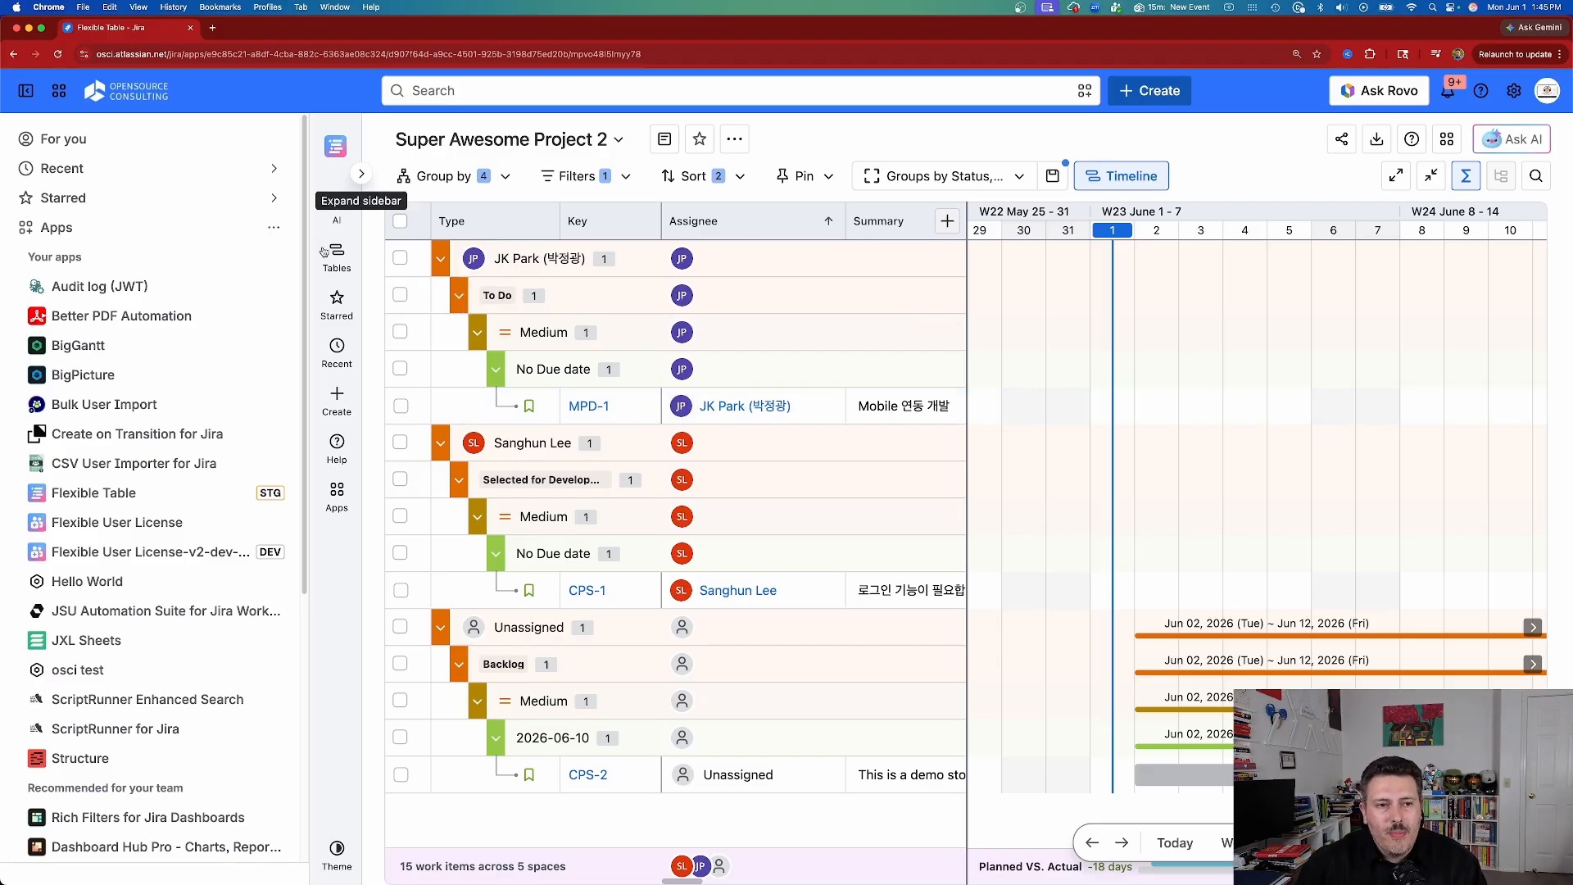
Open the New Flexible Table scoped to Classic Project Sample and create a story with the summary "This is story 2"
click(342, 267)
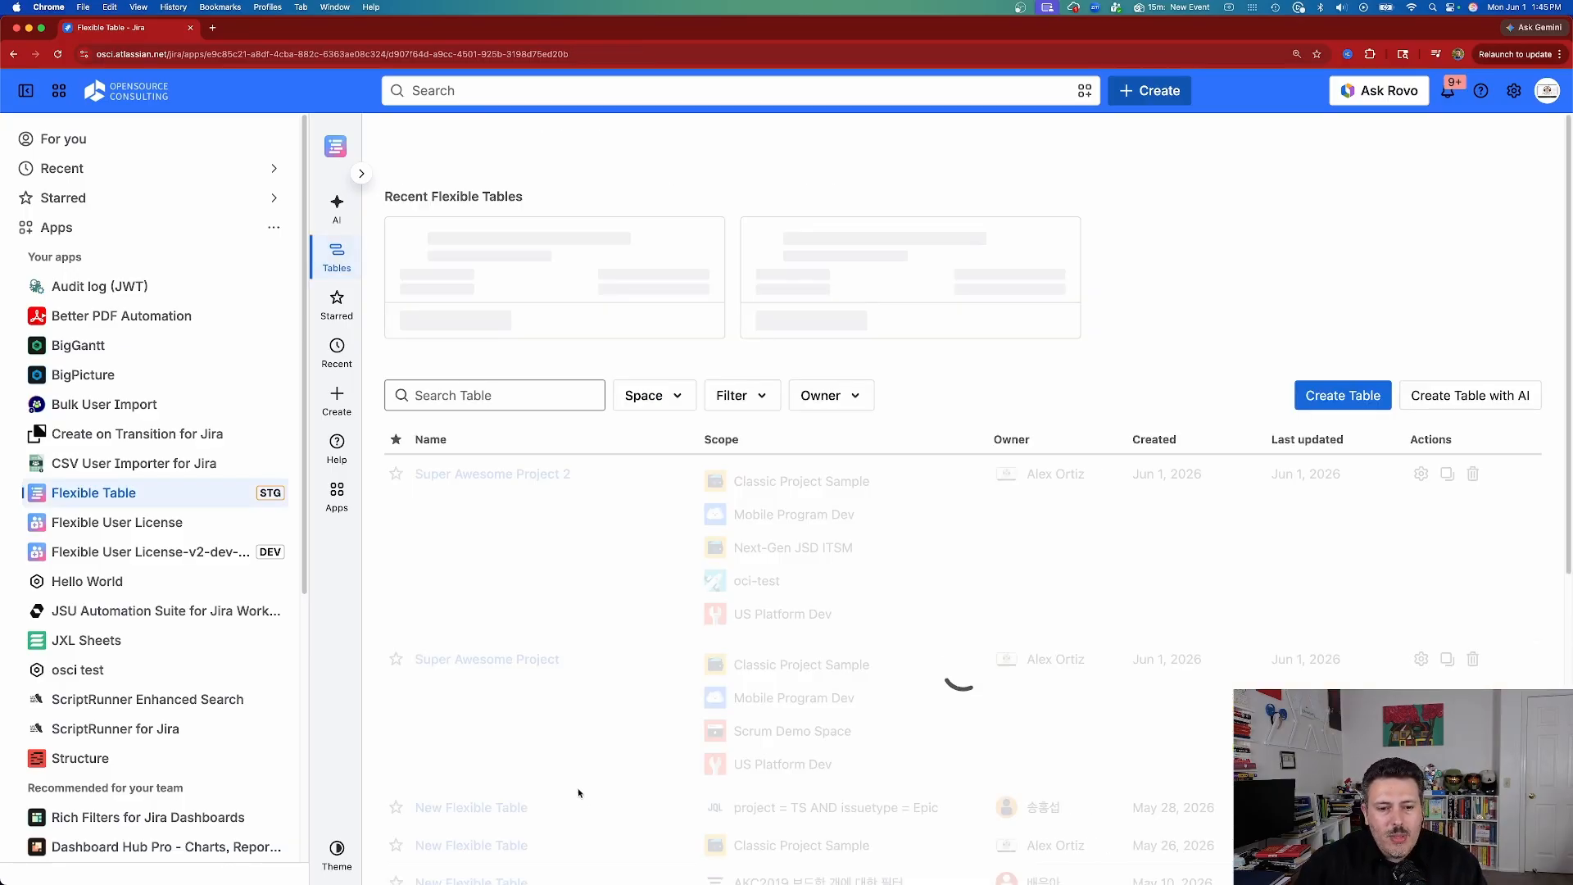
click(471, 859)
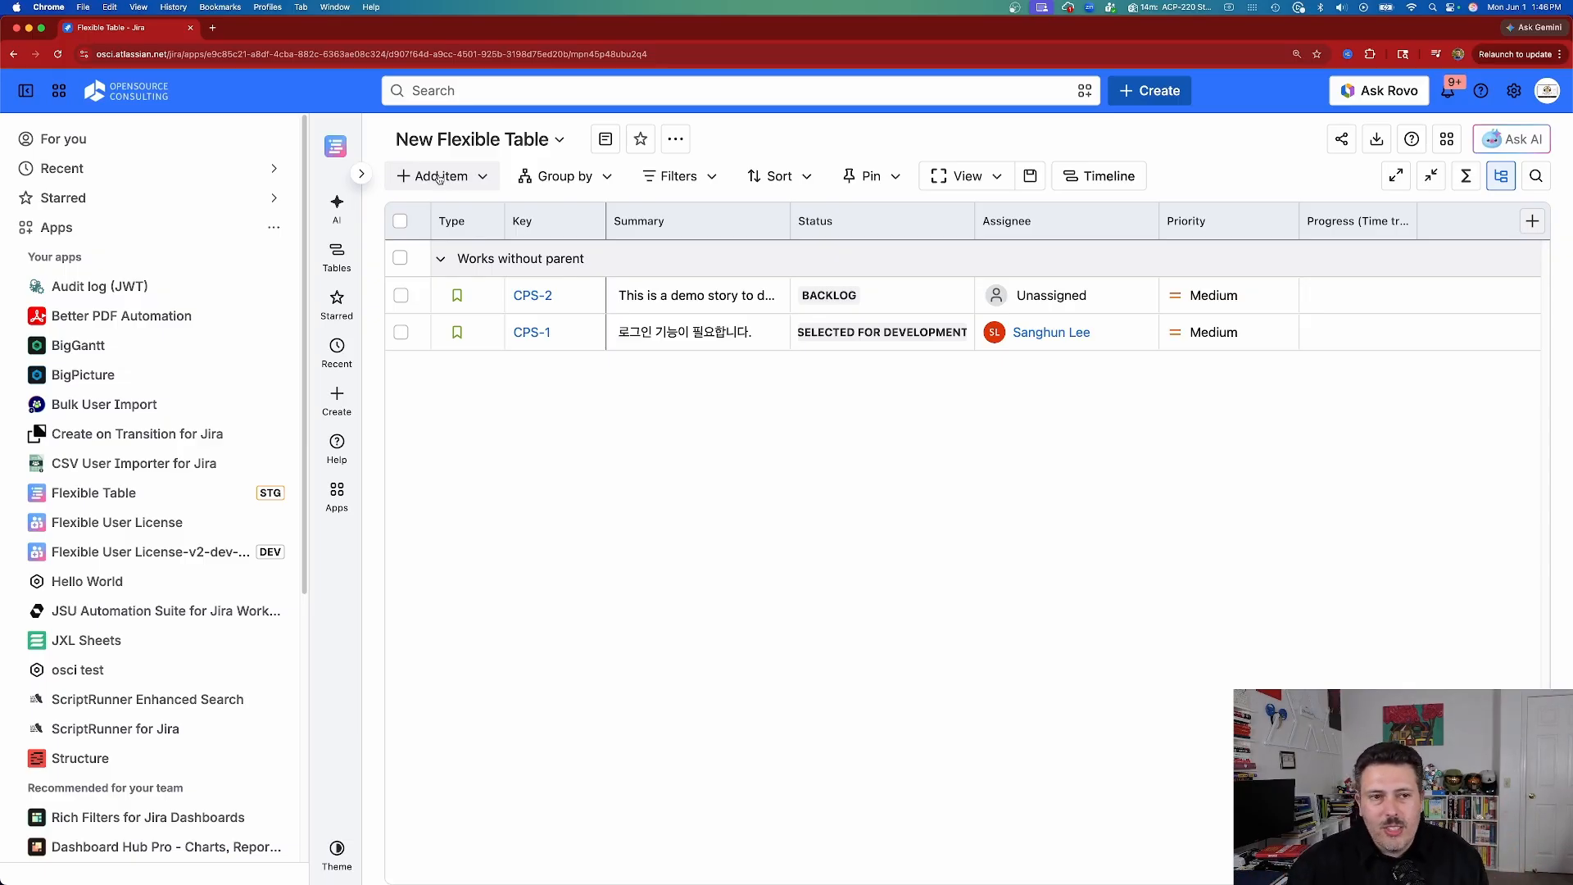
click(428, 183)
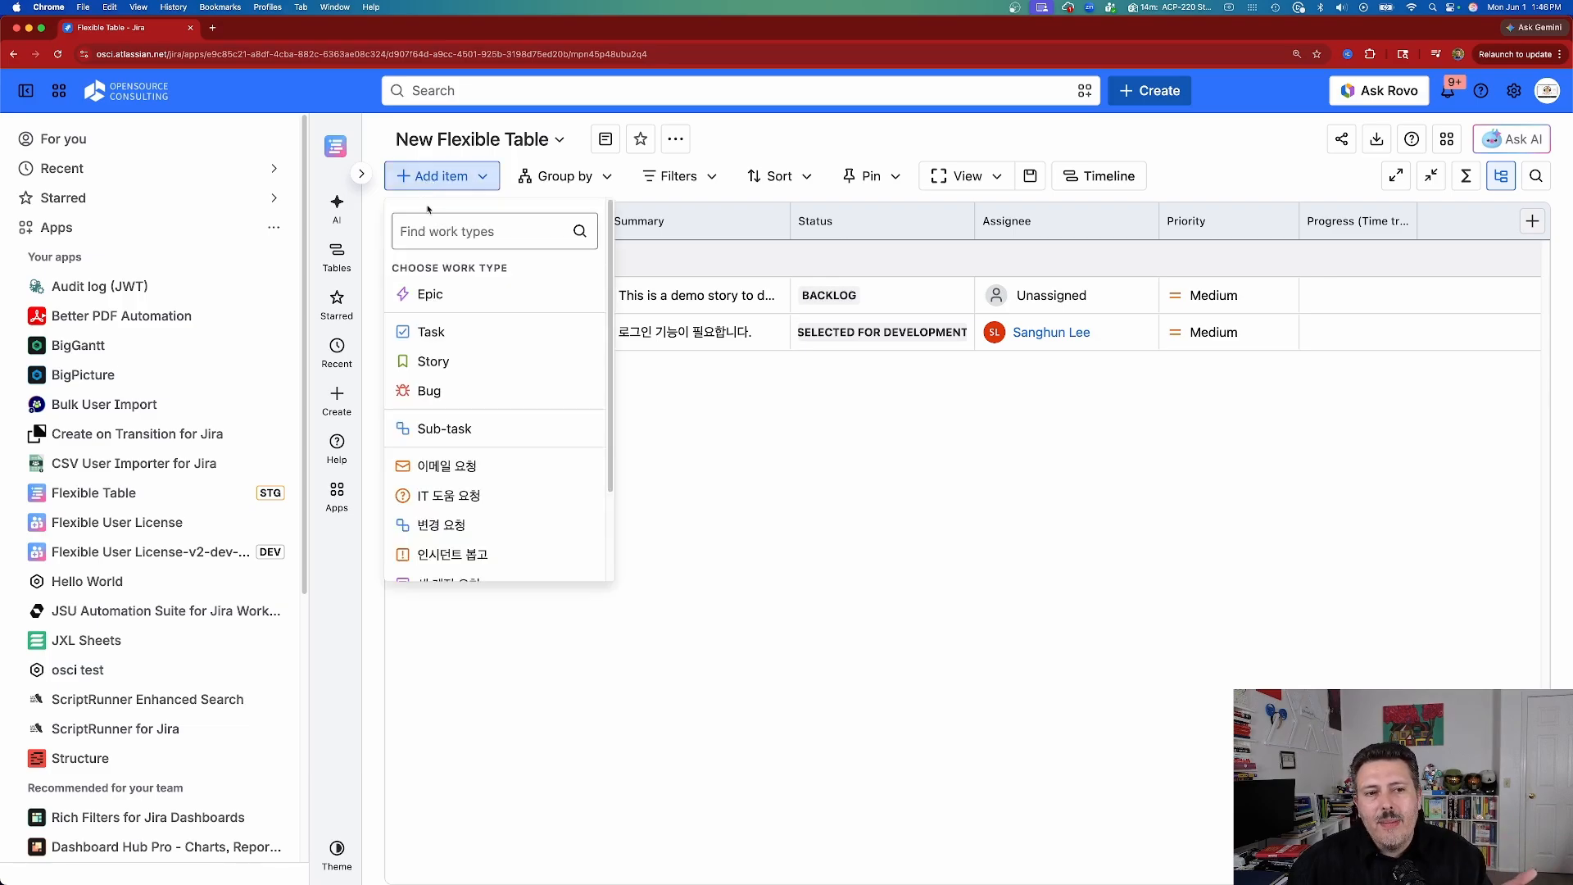
click(447, 367)
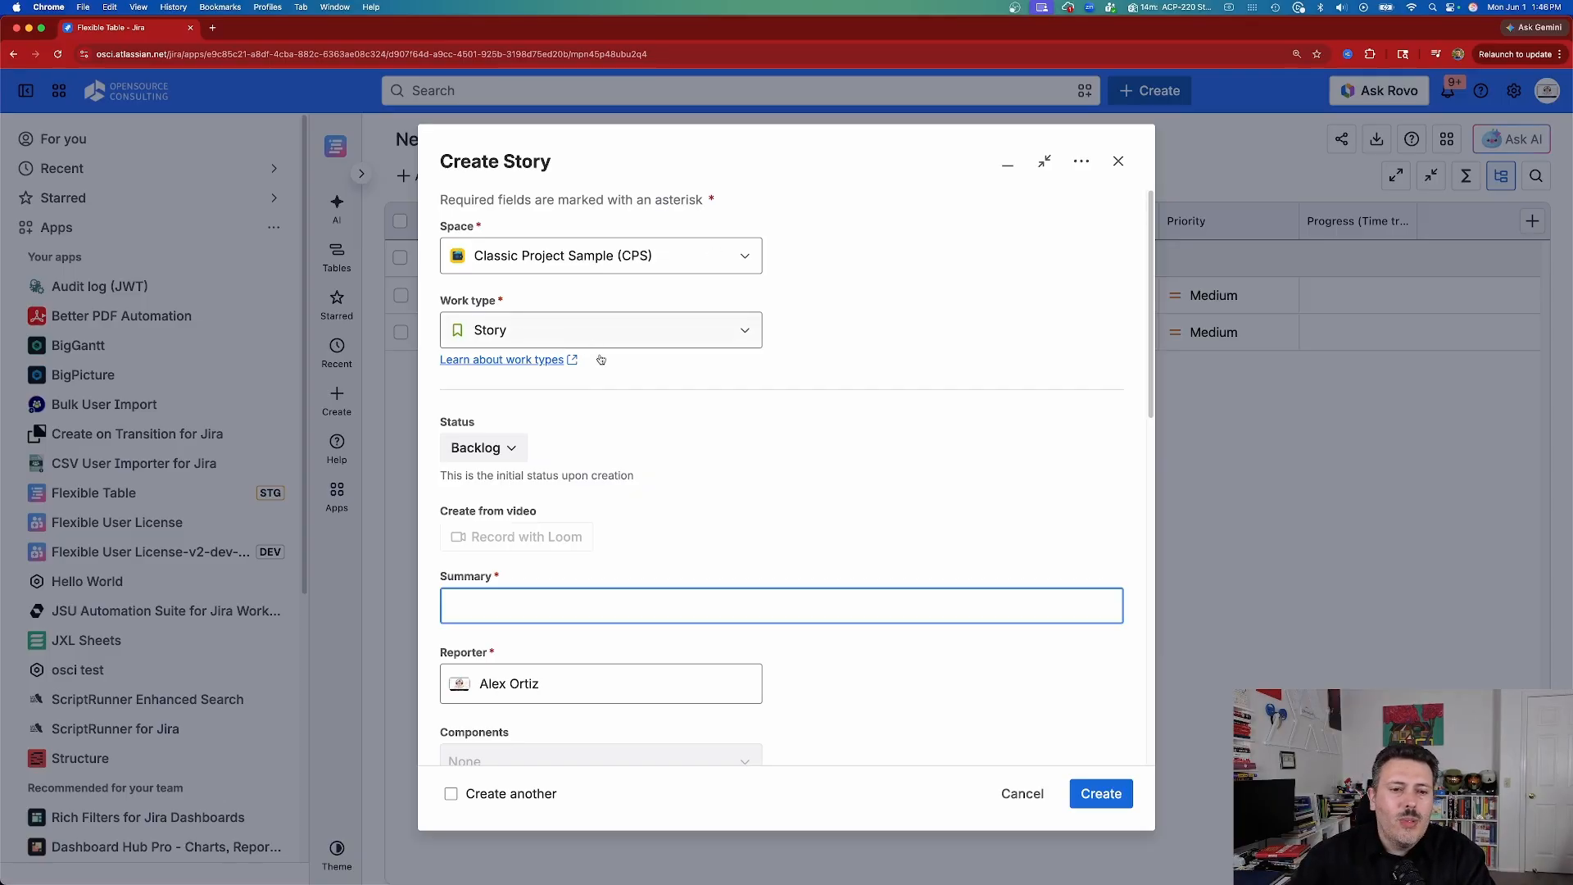
text(This is story 2)
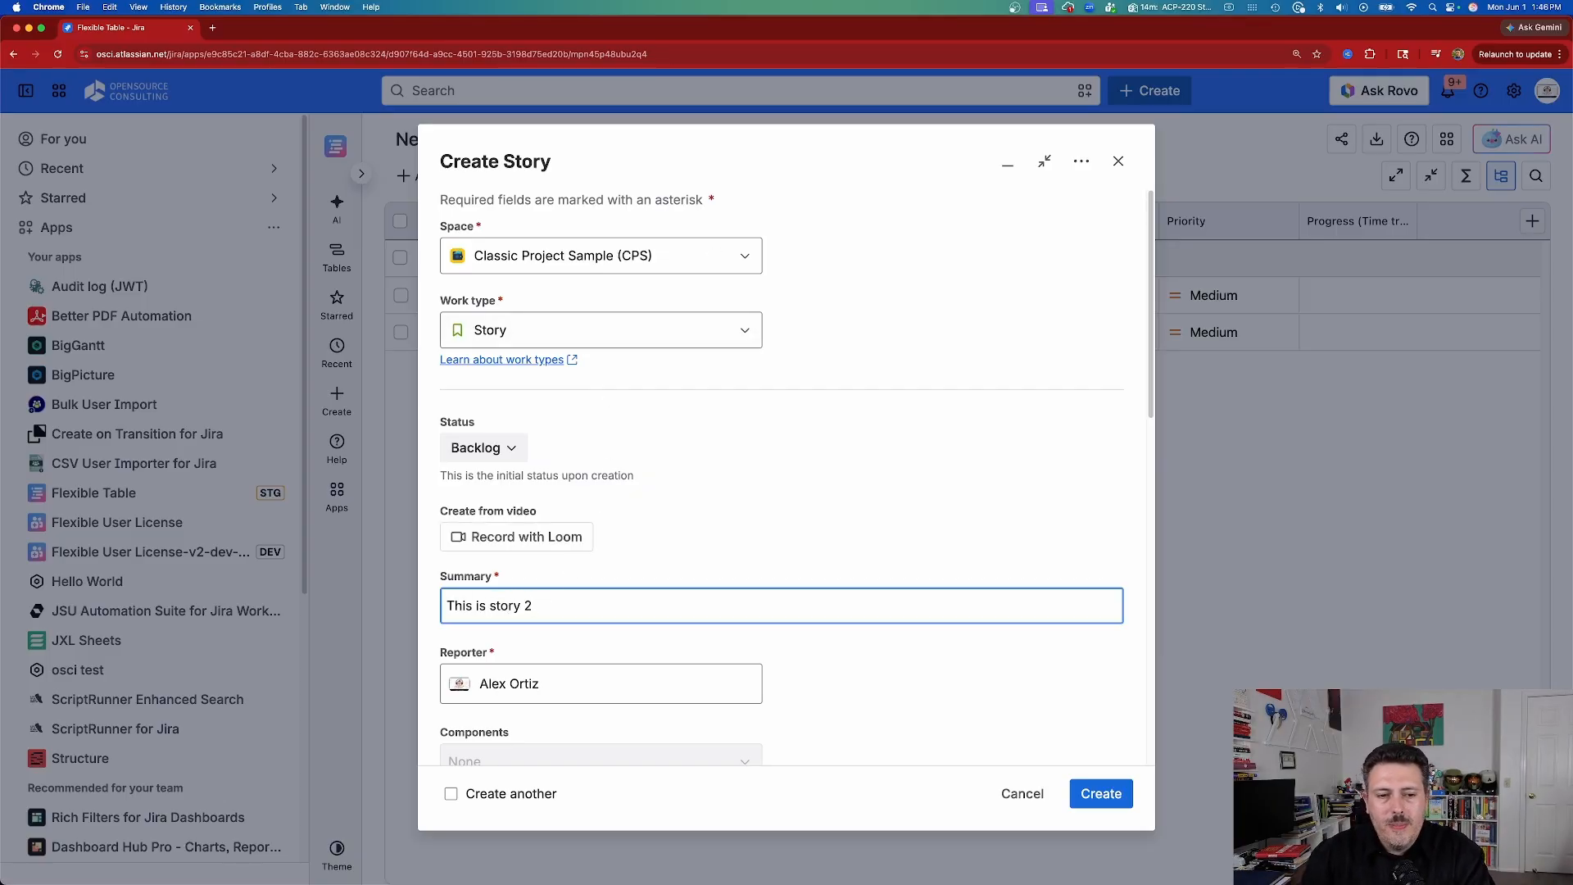
click(1100, 793)
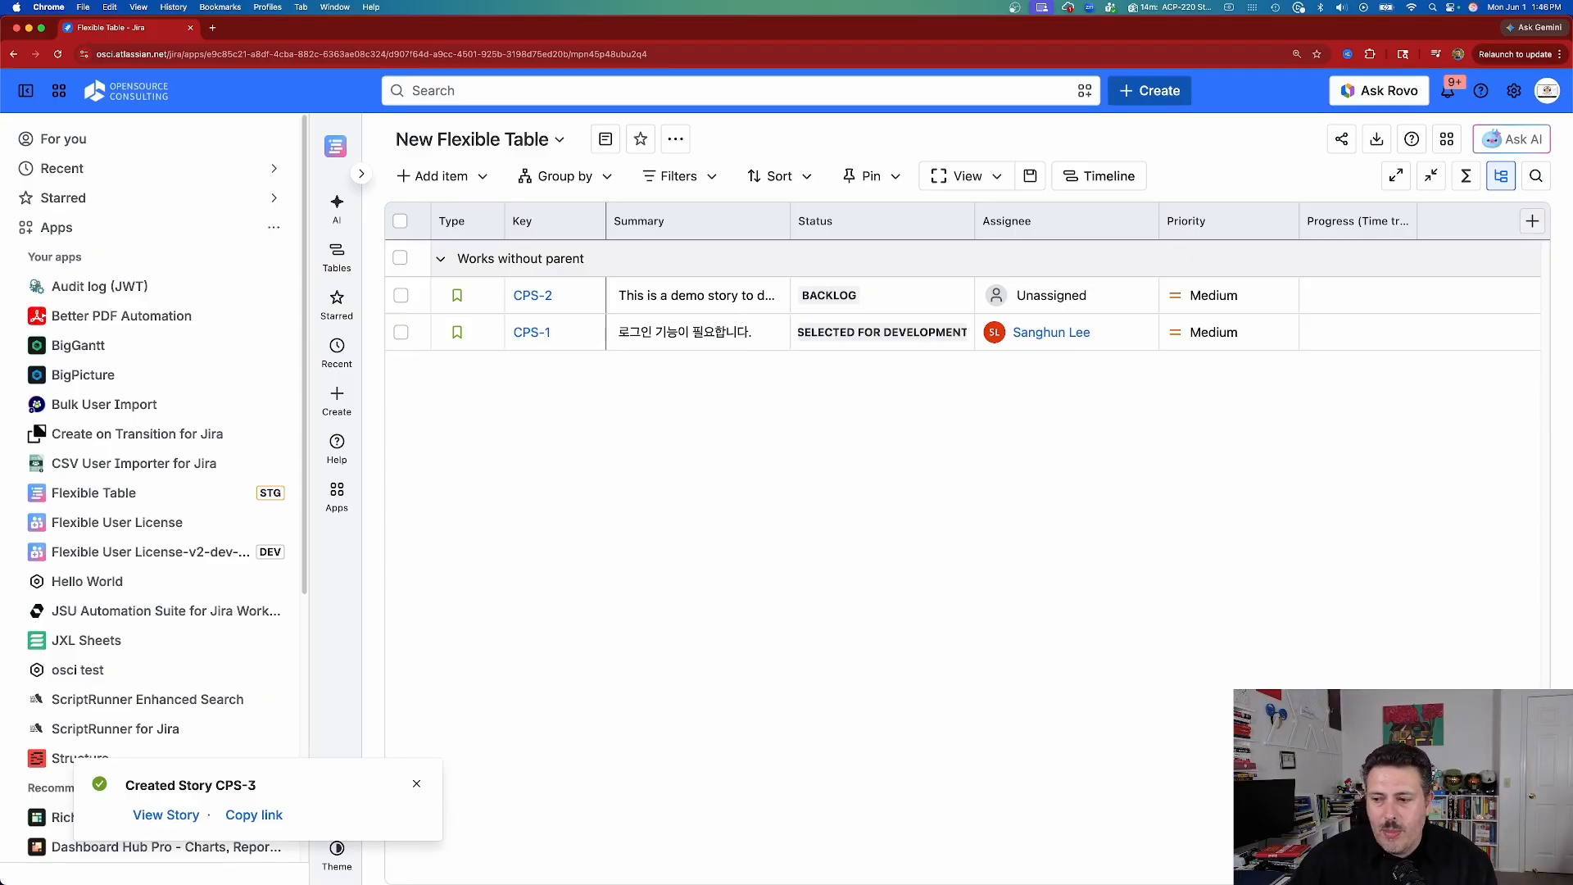
Reopen the Super Awesome Project 2 table and examine its sharing, export, help and related-app options
click(337, 258)
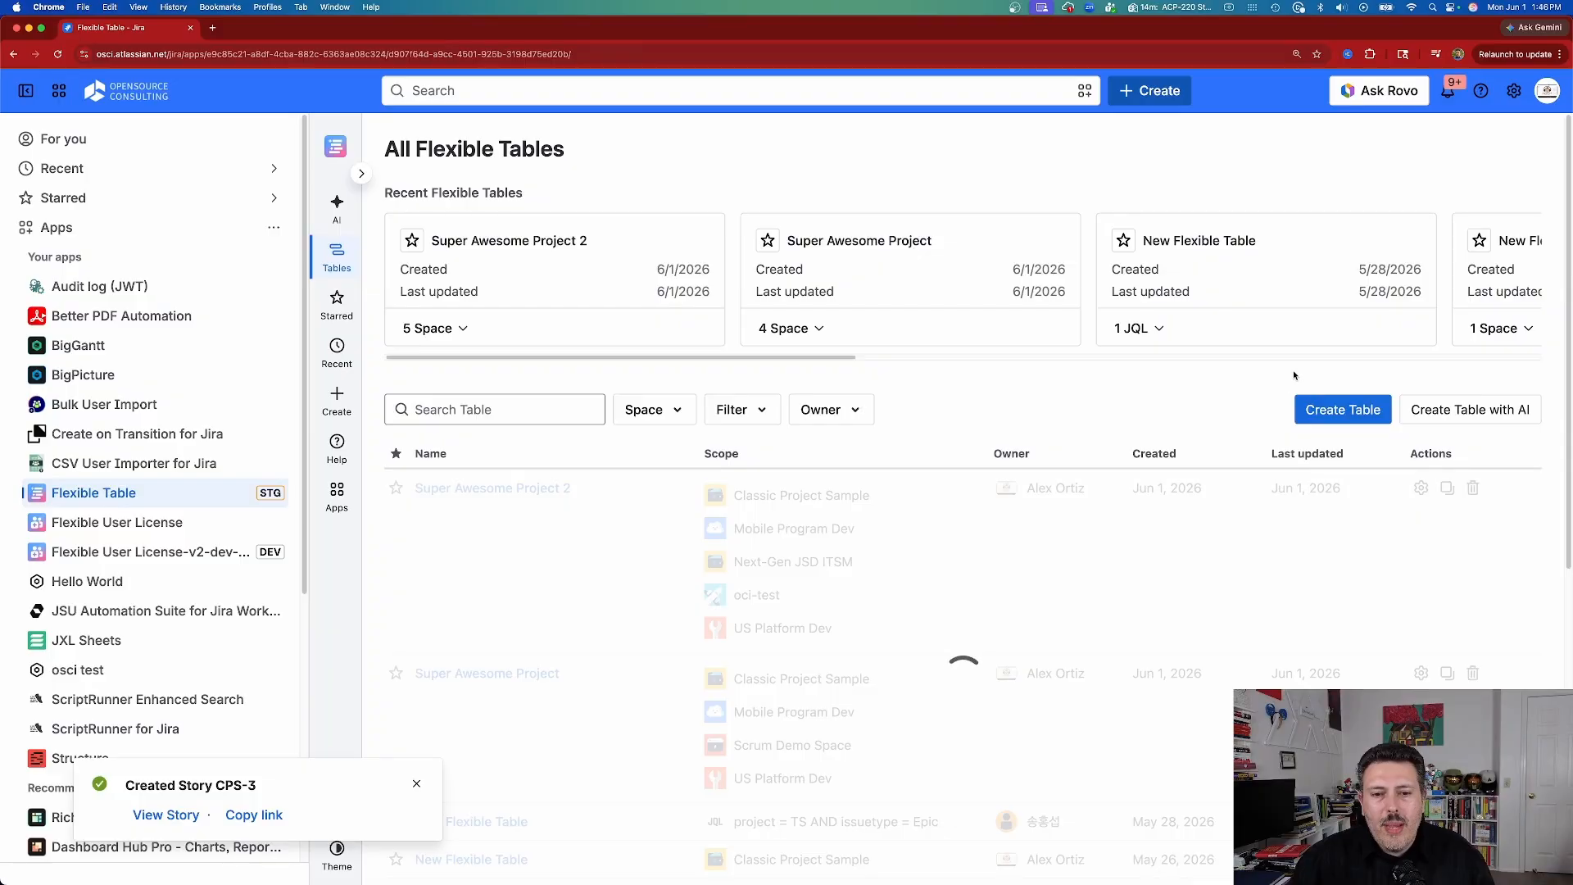
click(483, 490)
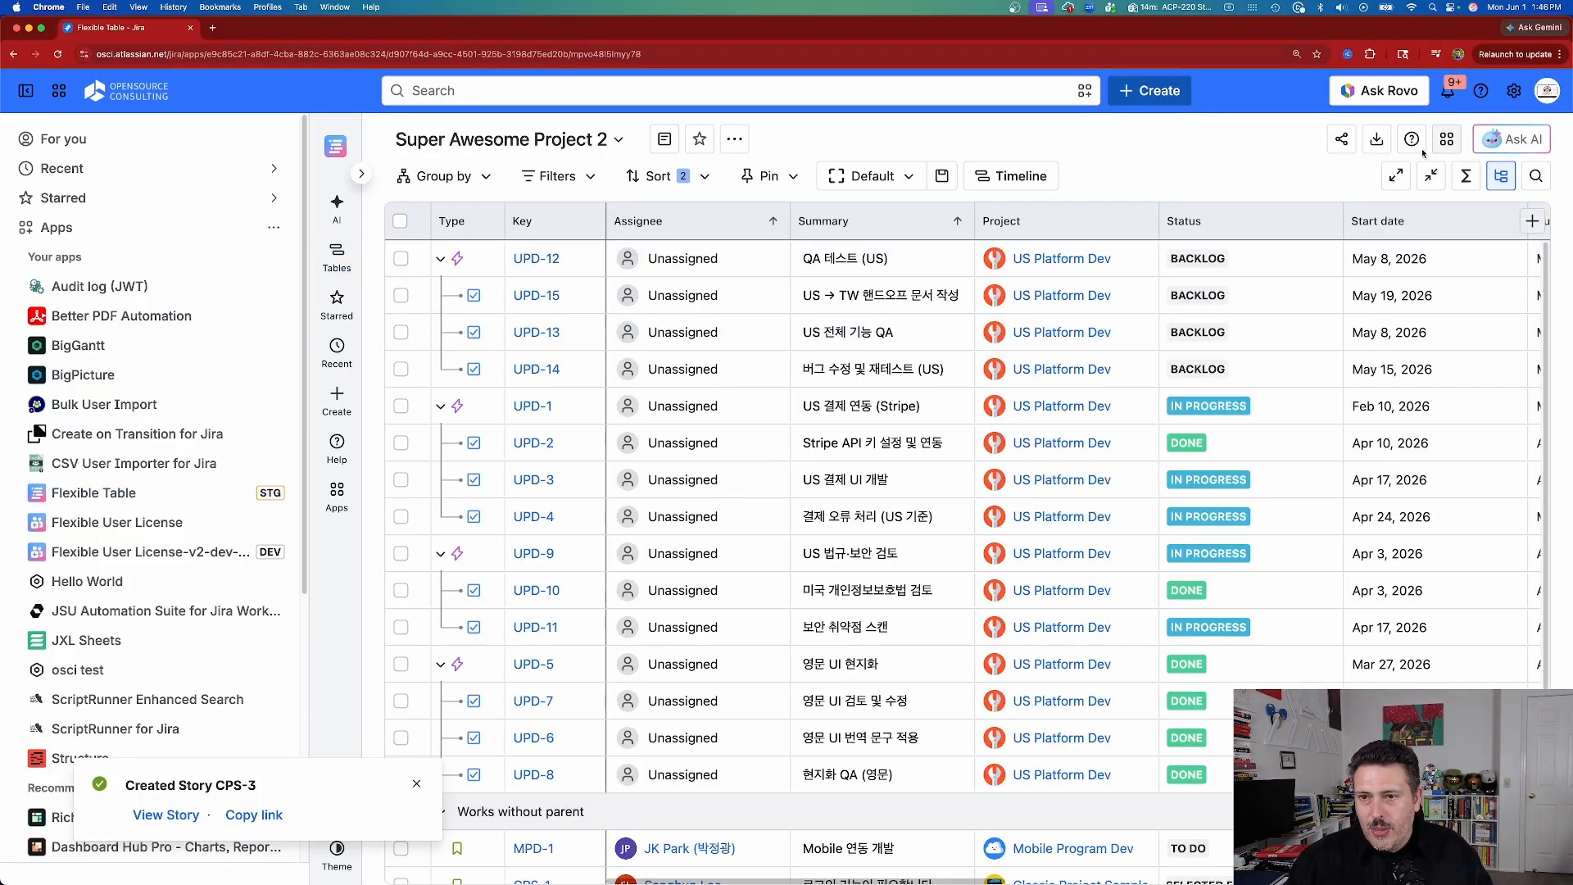
click(1344, 141)
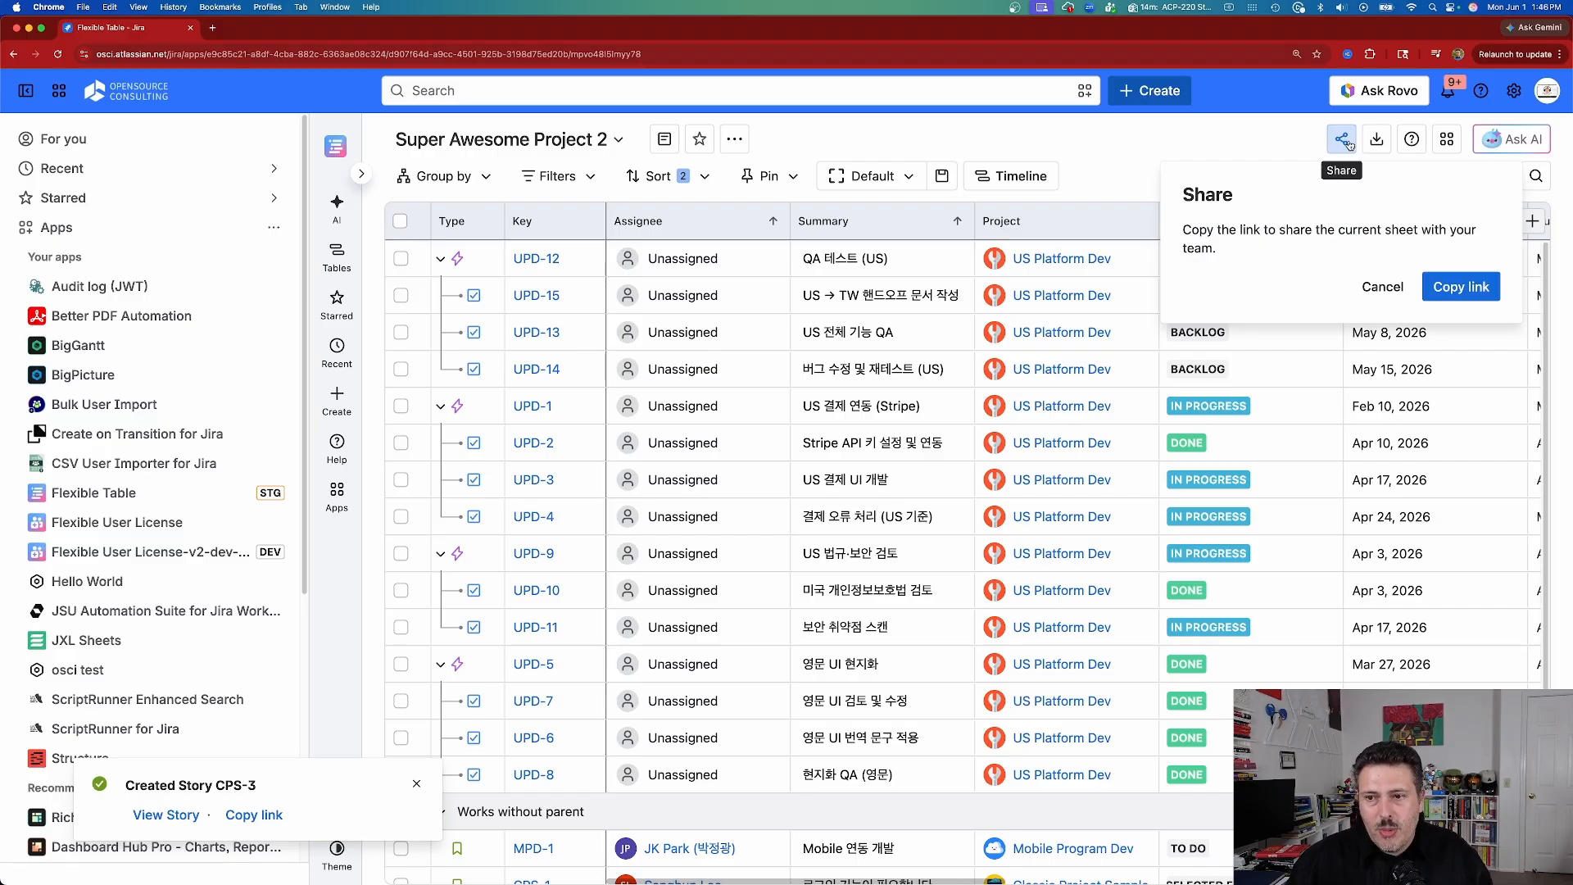
click(1379, 144)
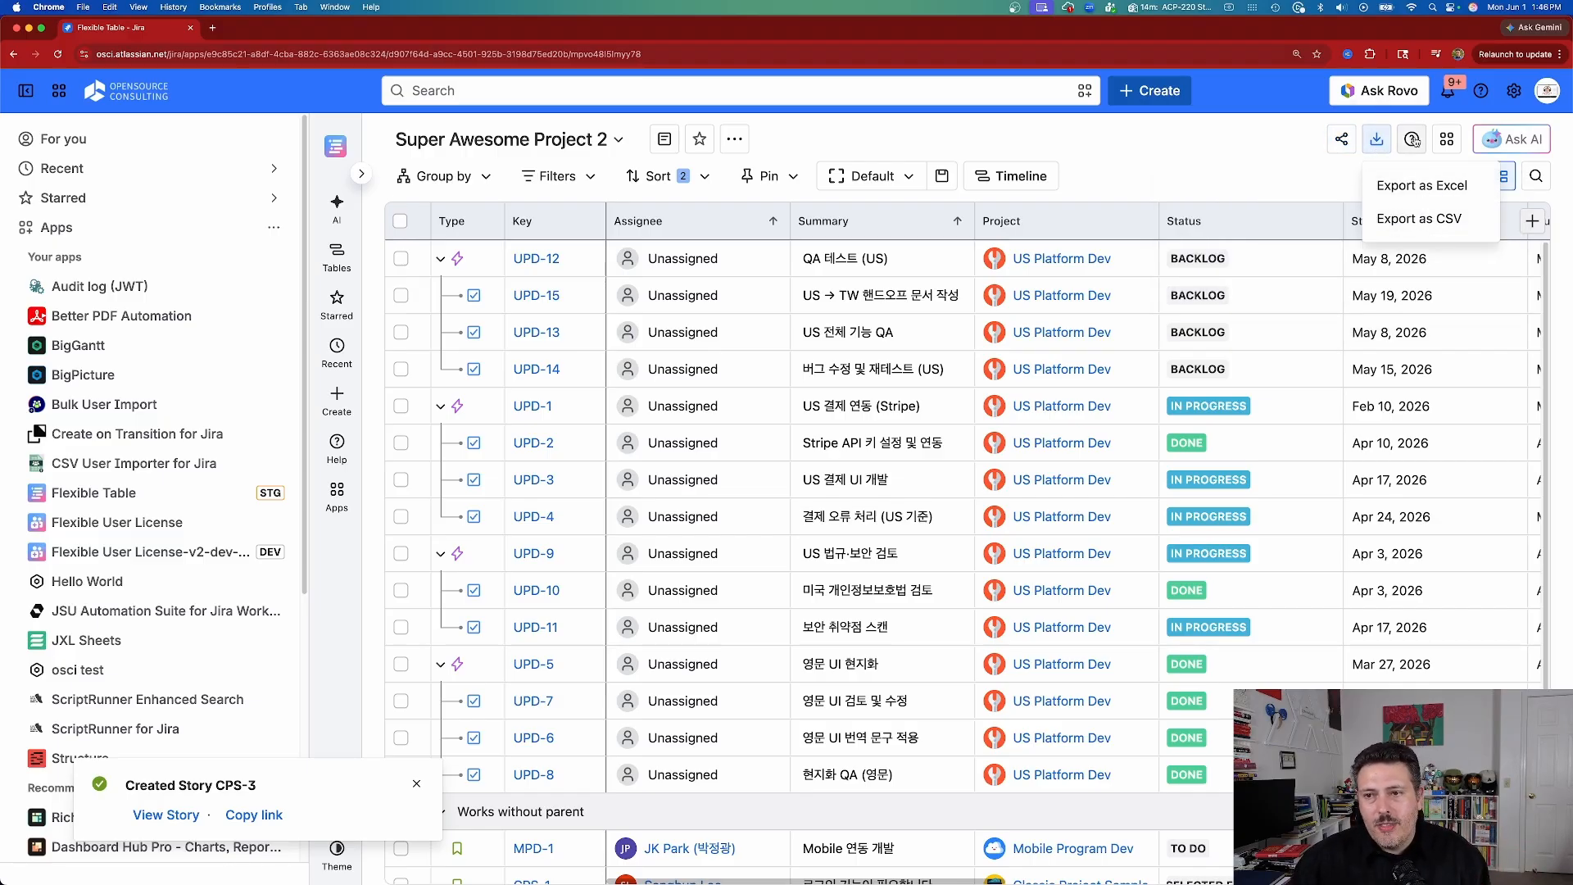
click(1415, 141)
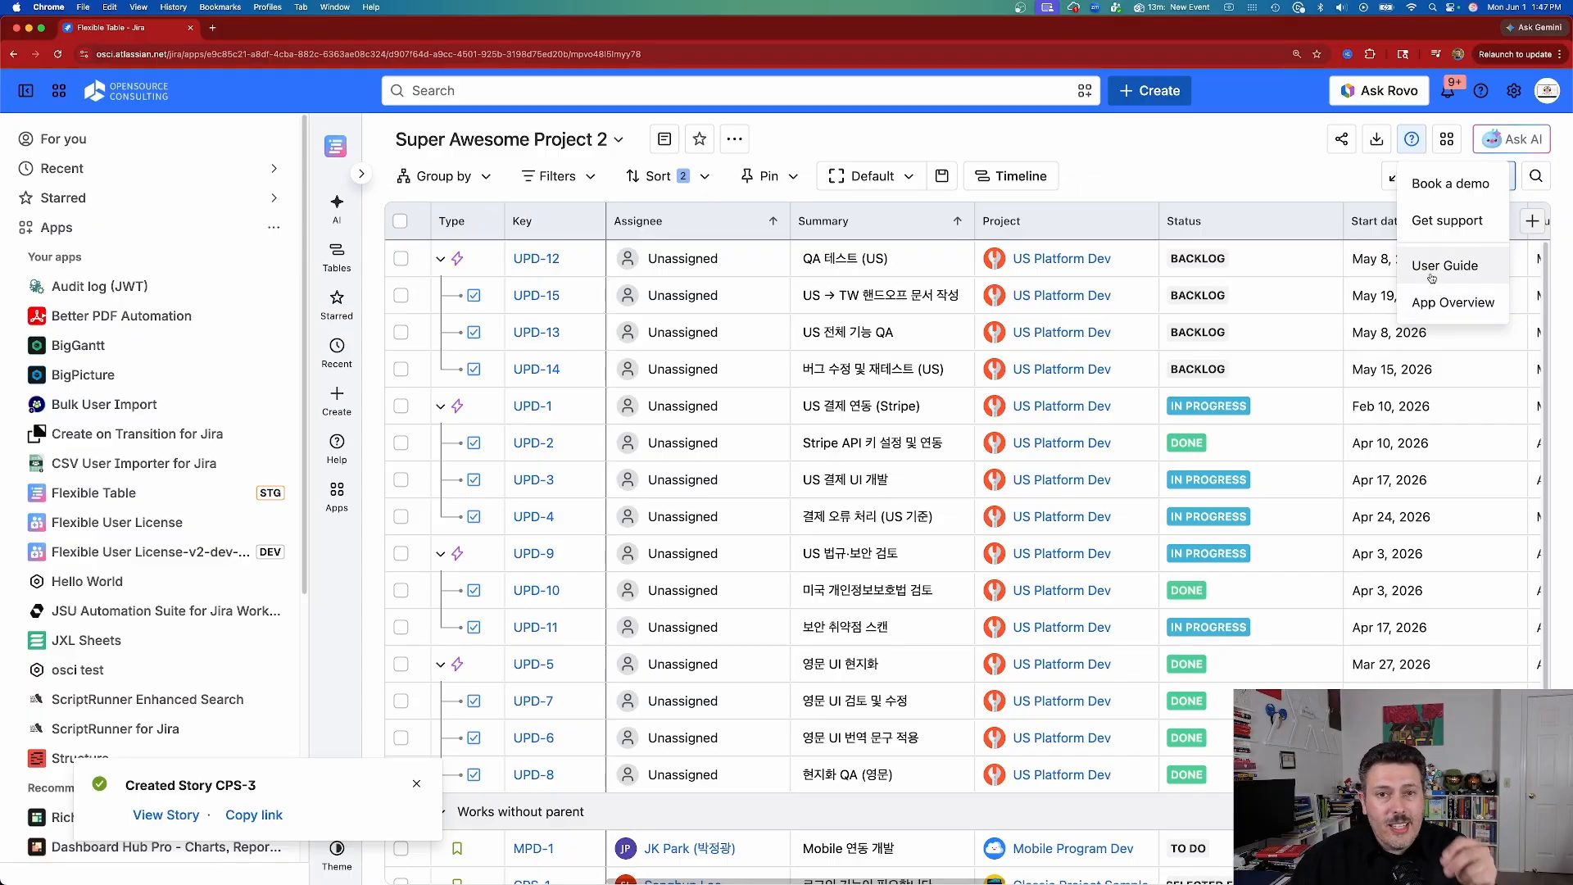
click(1449, 140)
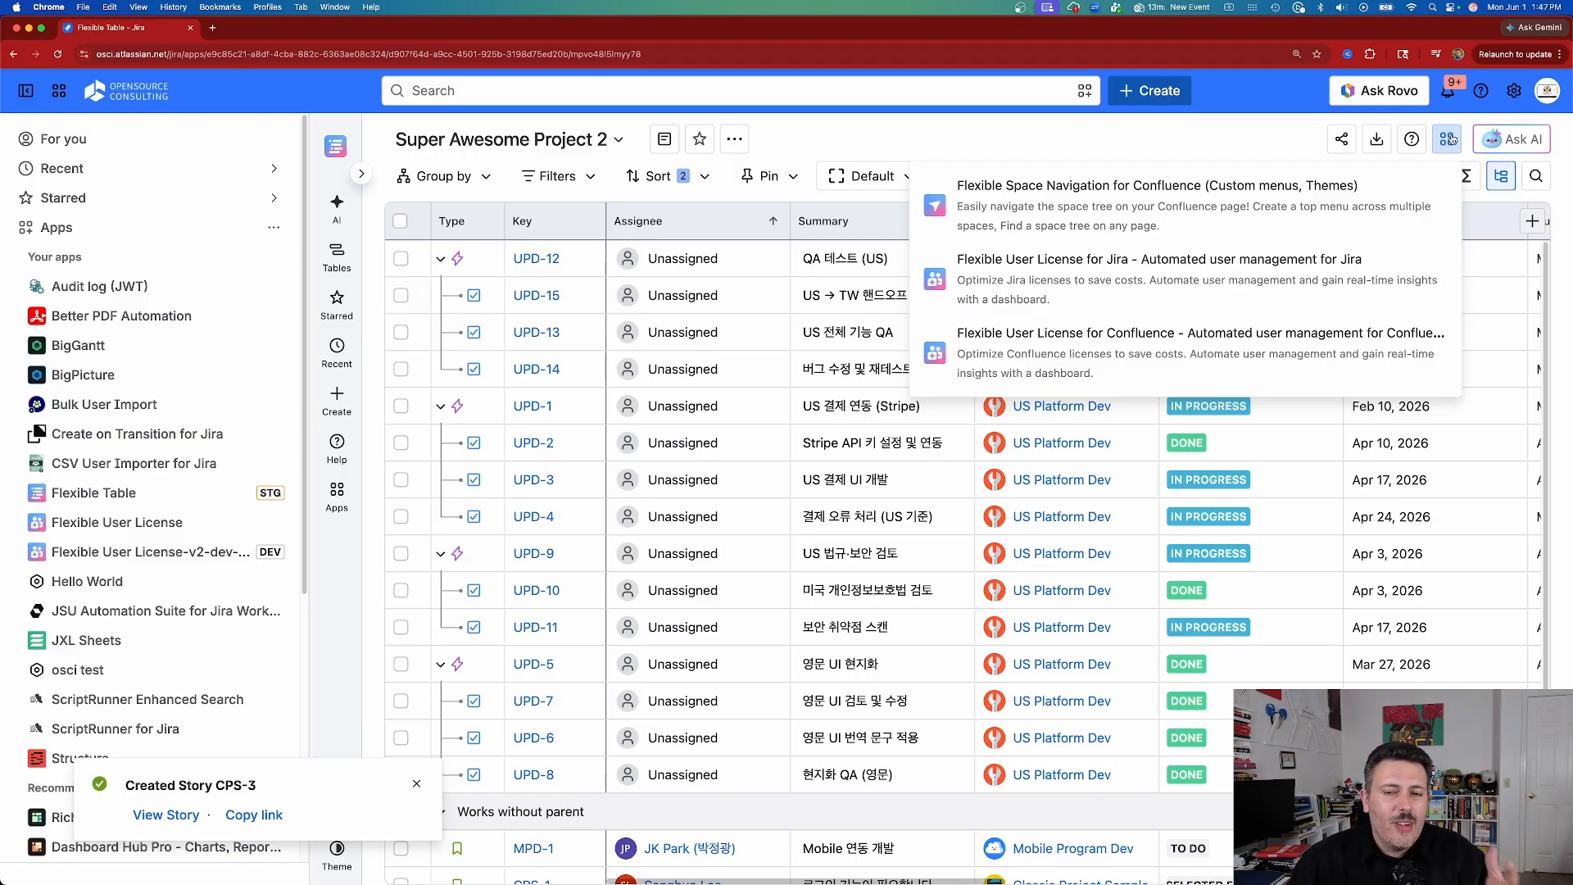
click(1449, 139)
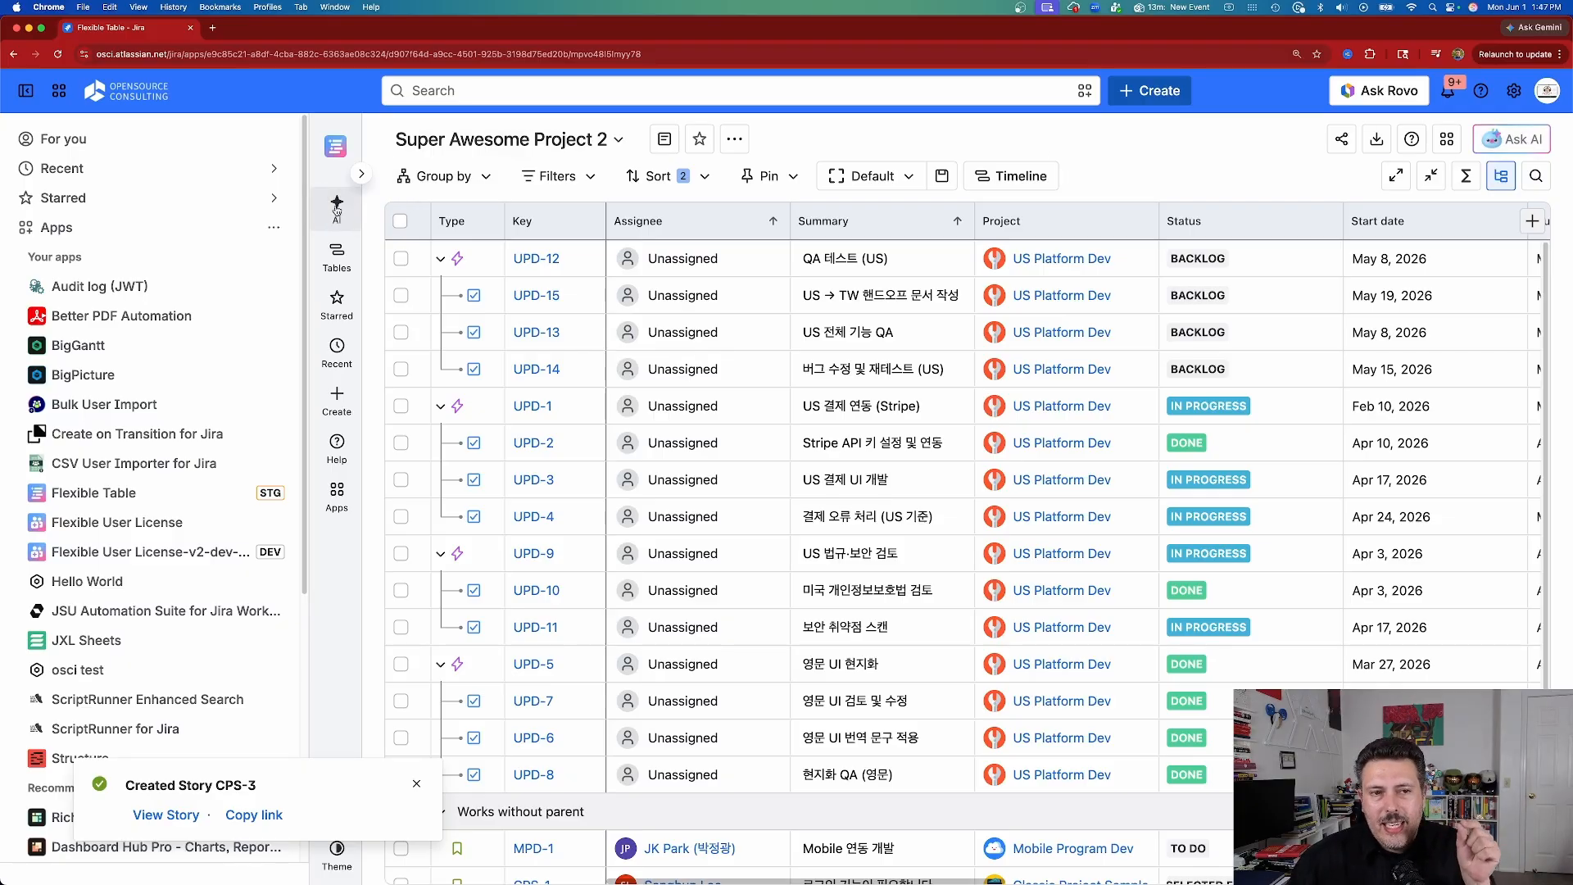
Ask the Flexible Table AI chat the suggested help question "How do I filter items in the table?"
click(336, 211)
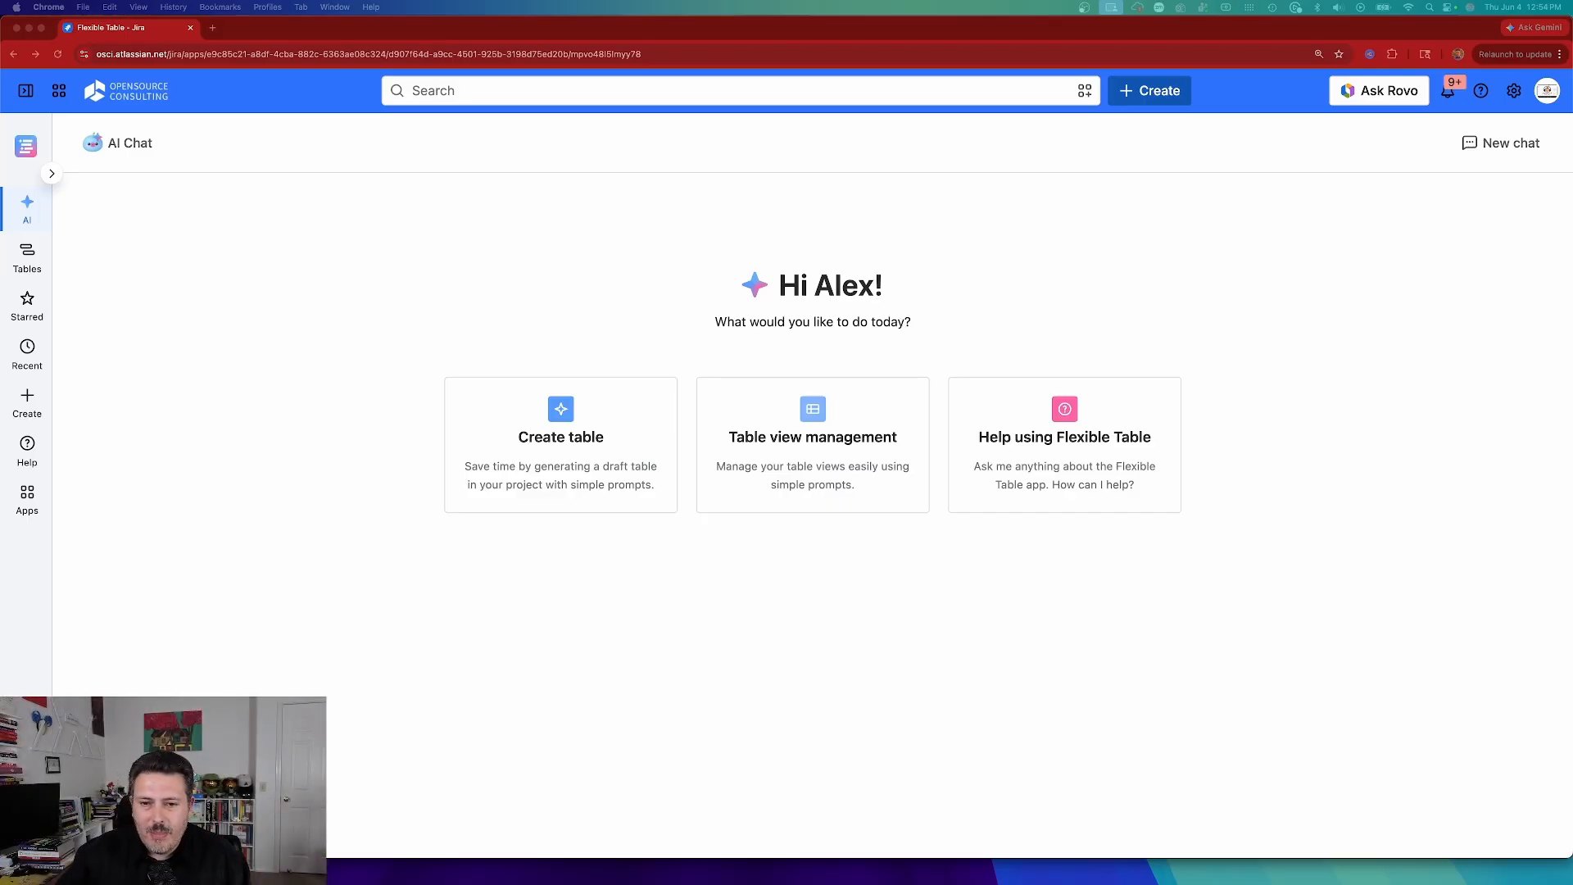
click(1070, 469)
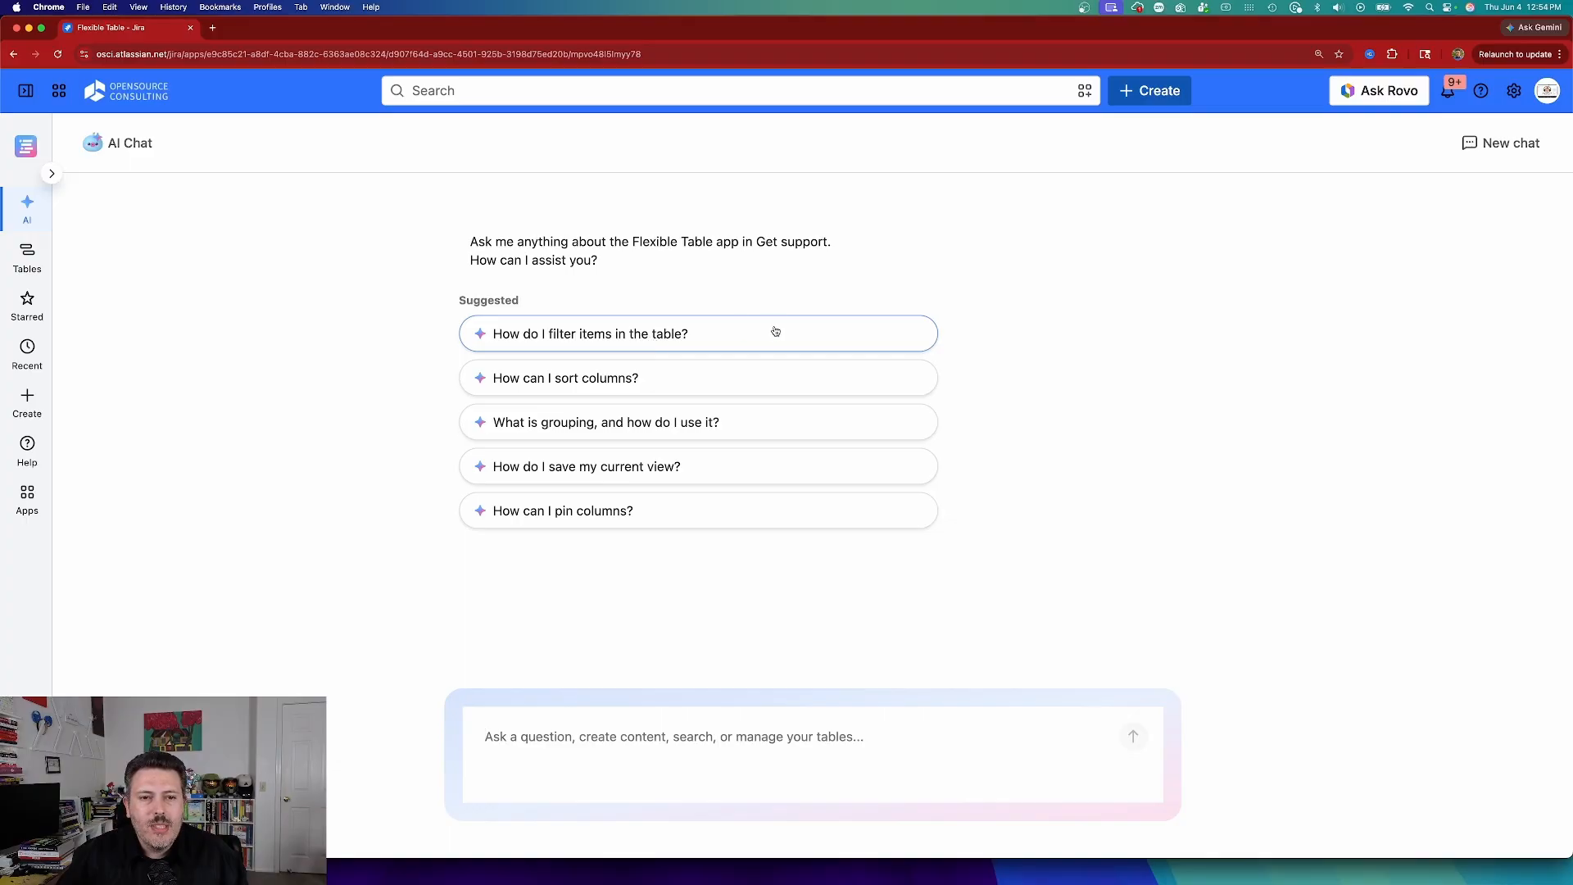
click(733, 339)
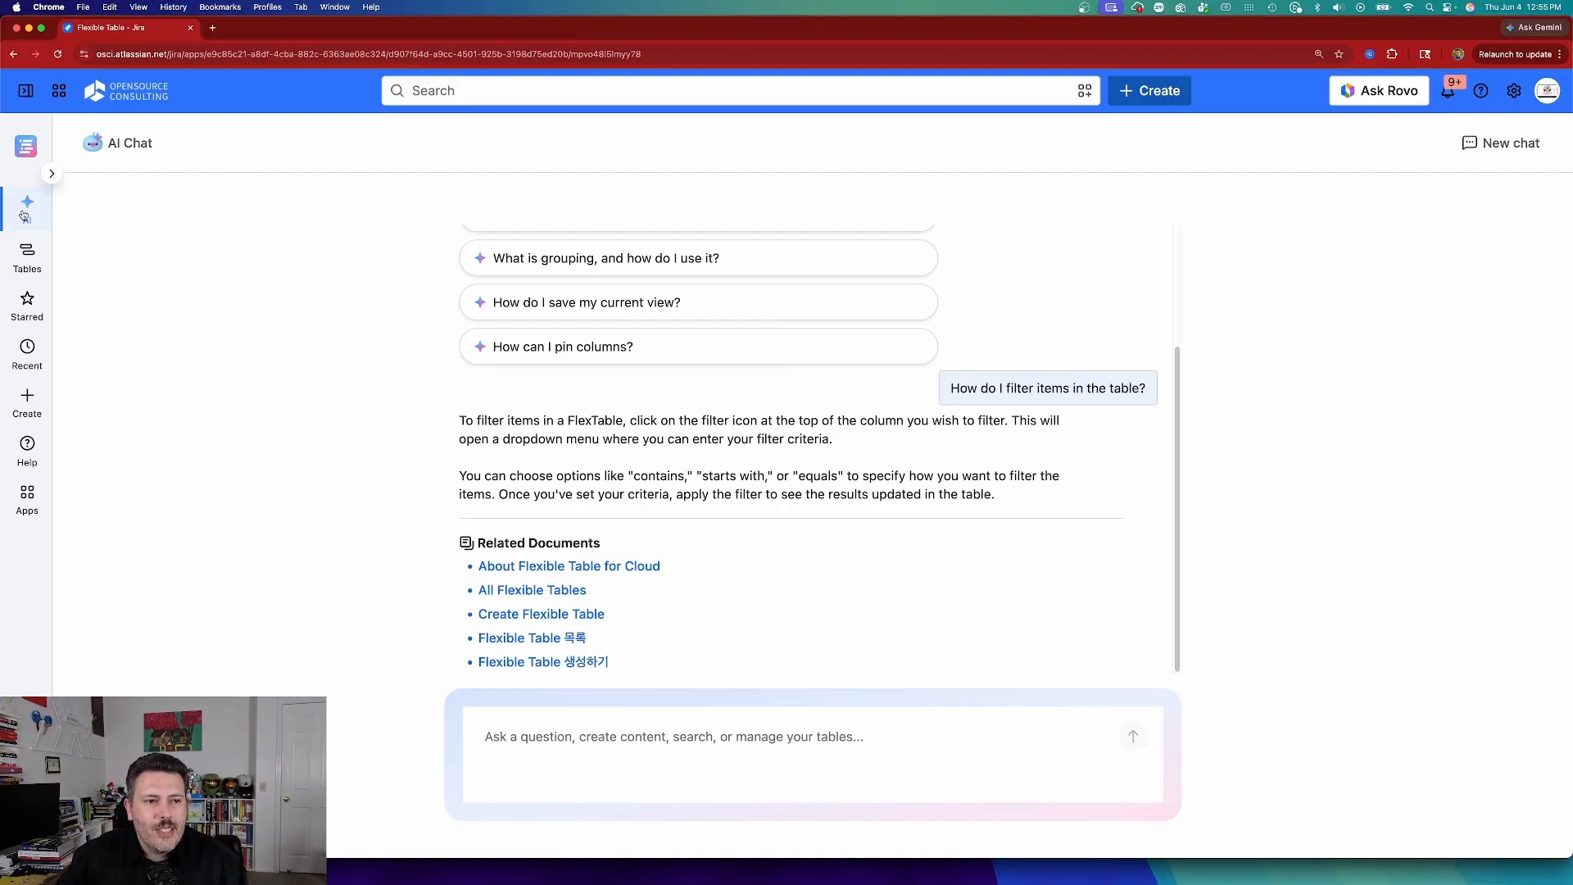
Start a new AI chat, choose Table view management and submit Super Awesome Project 2 as the table to work with
click(1524, 145)
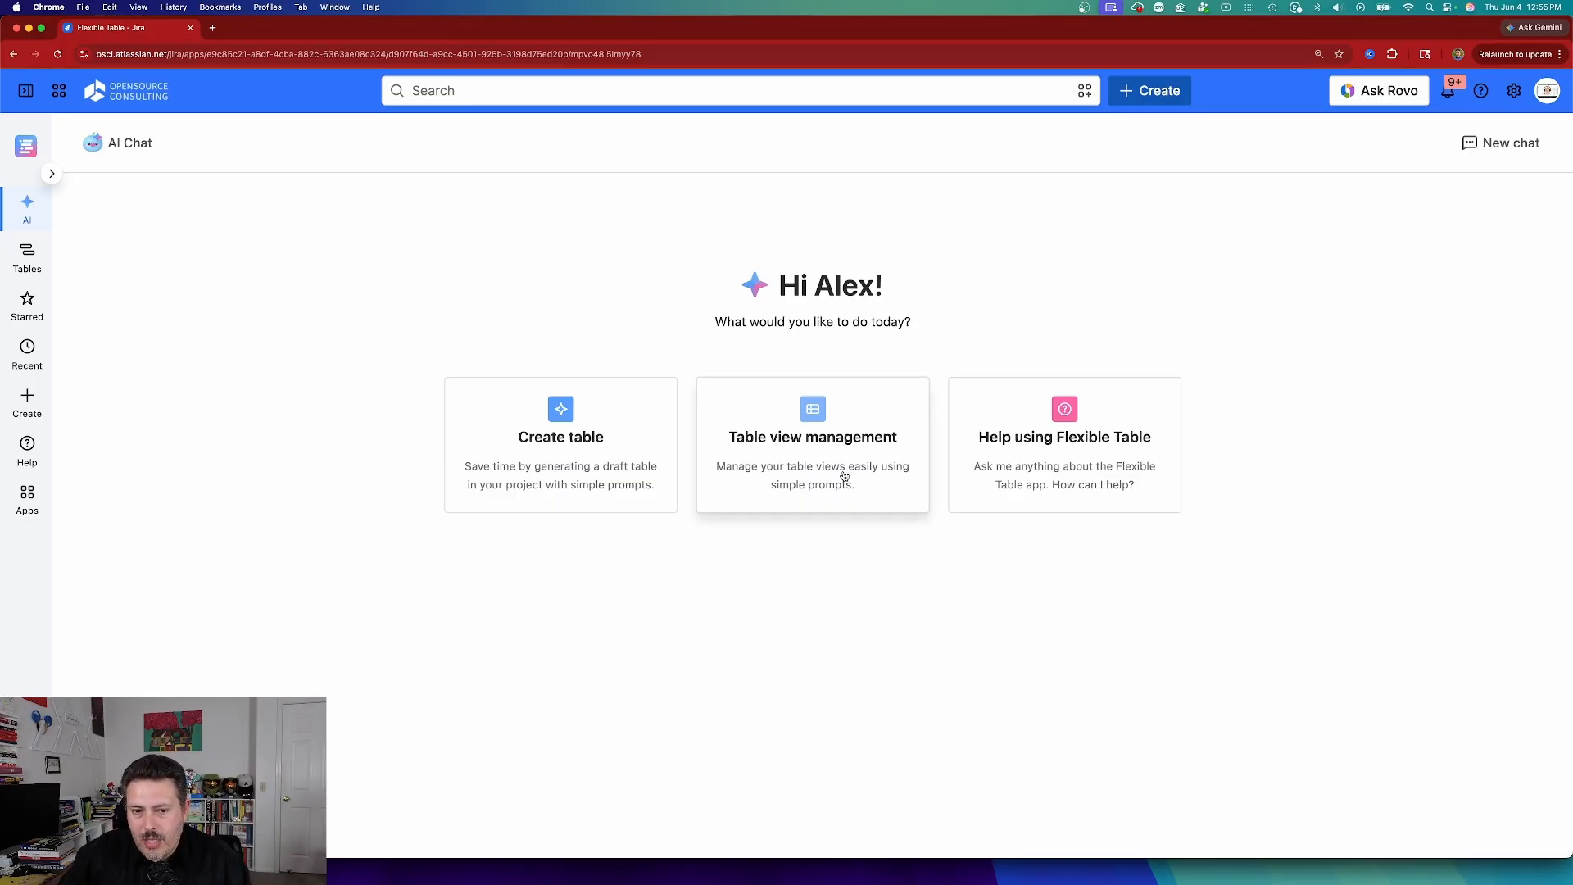
click(845, 476)
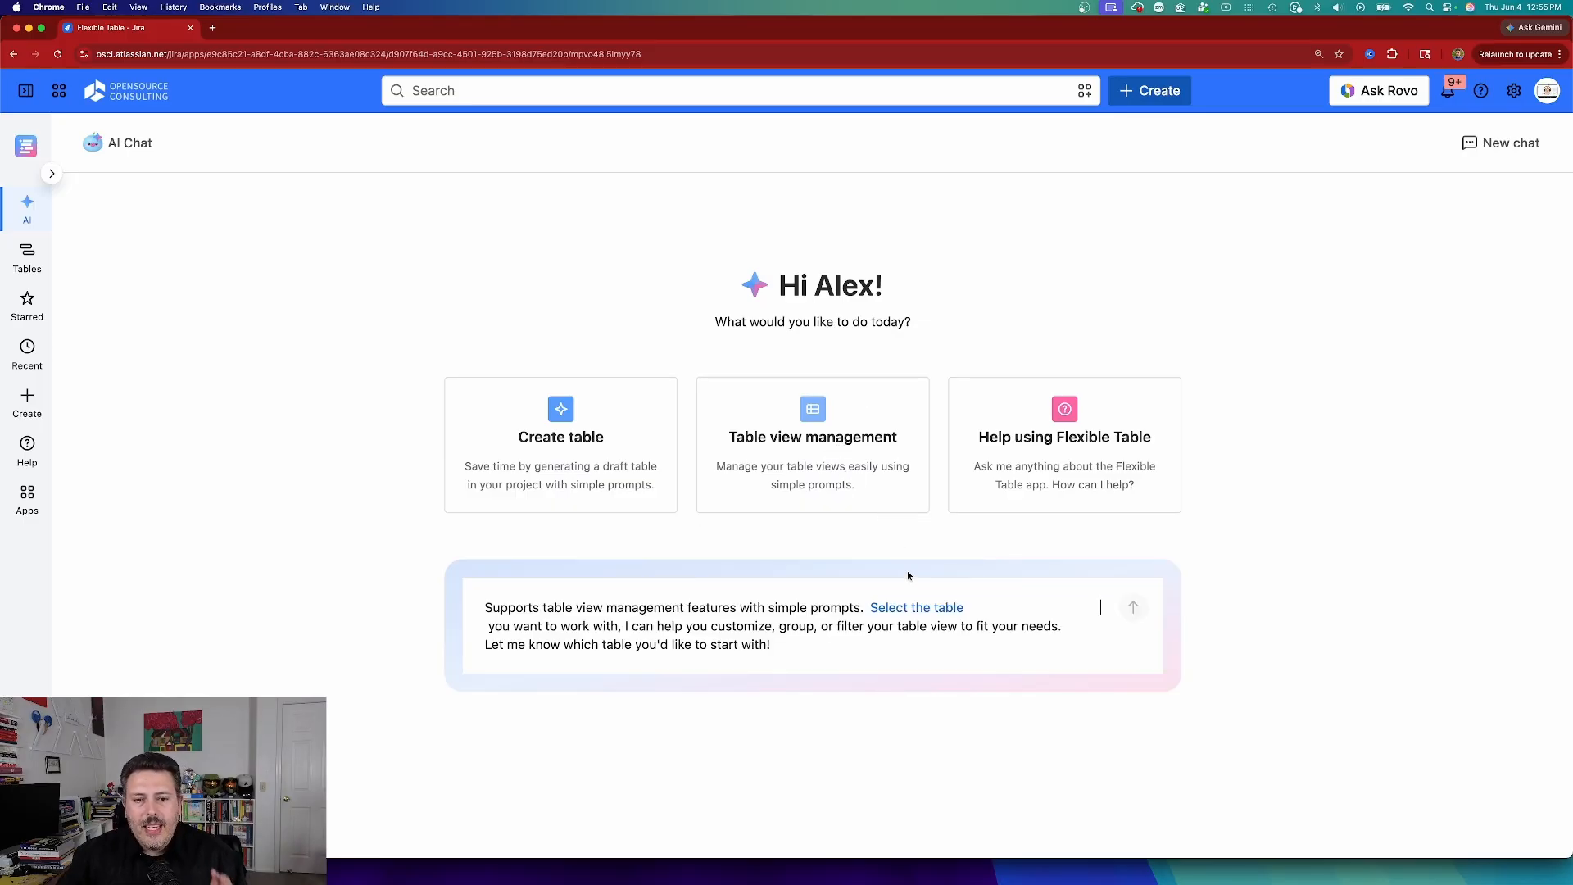
click(917, 610)
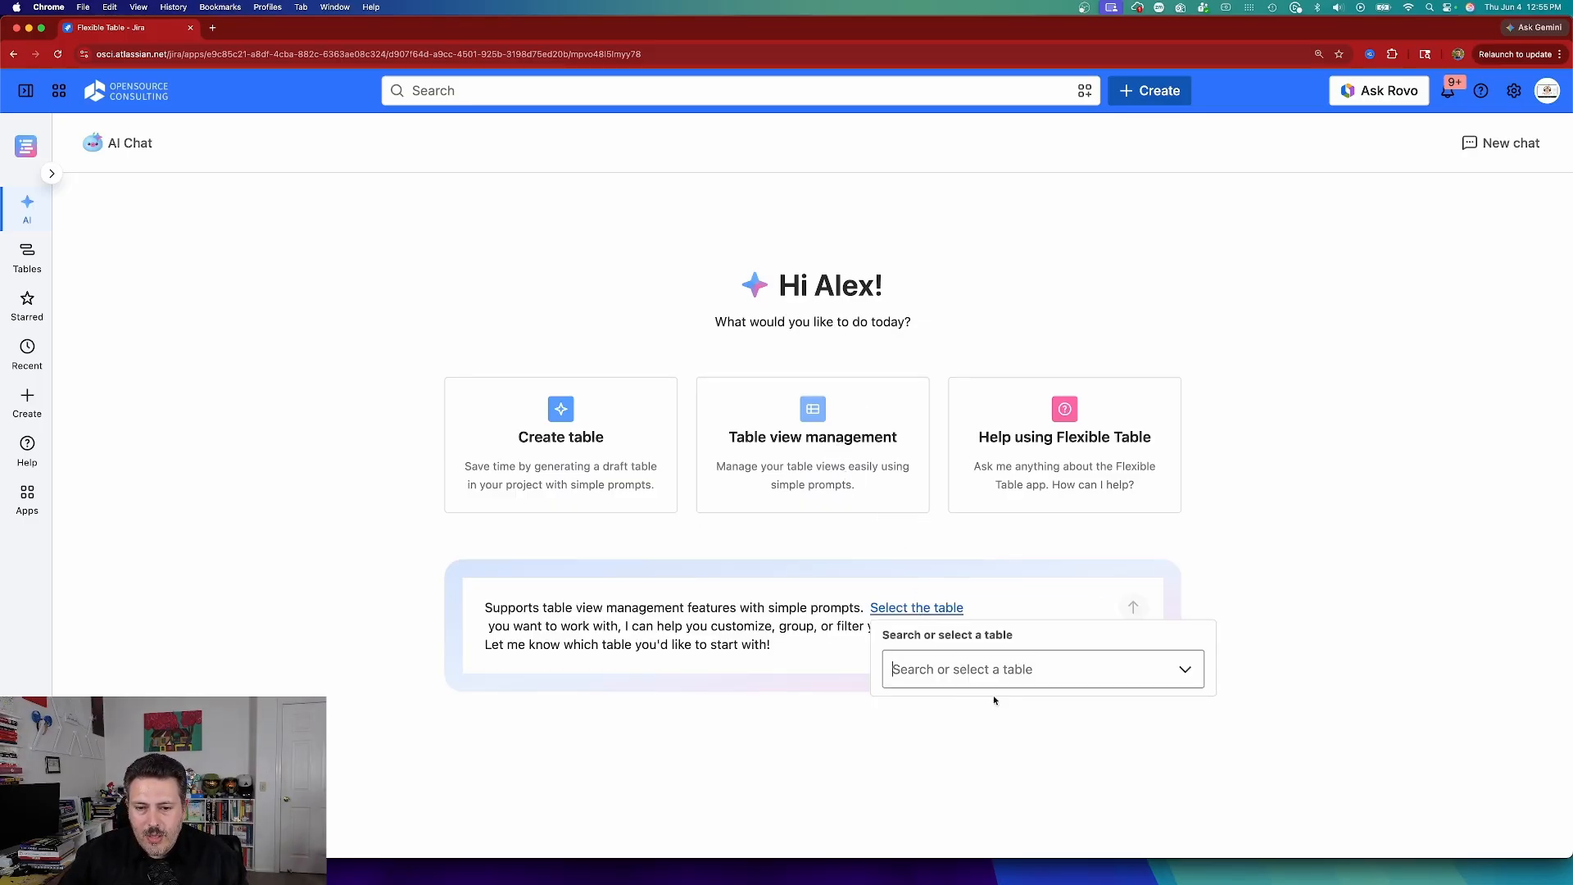
click(1201, 670)
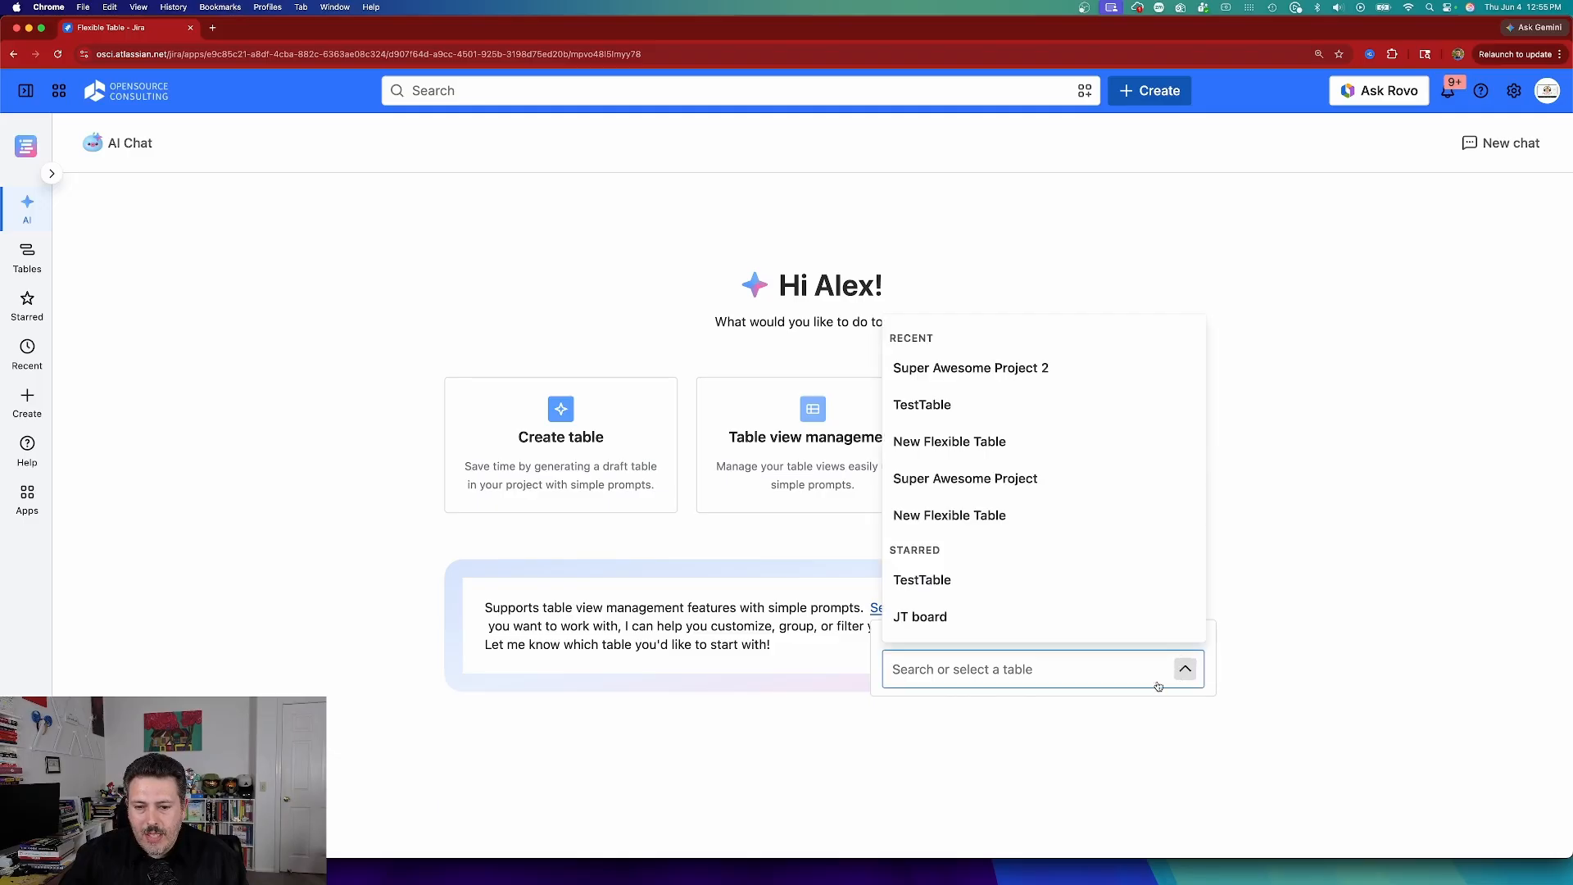
click(1011, 367)
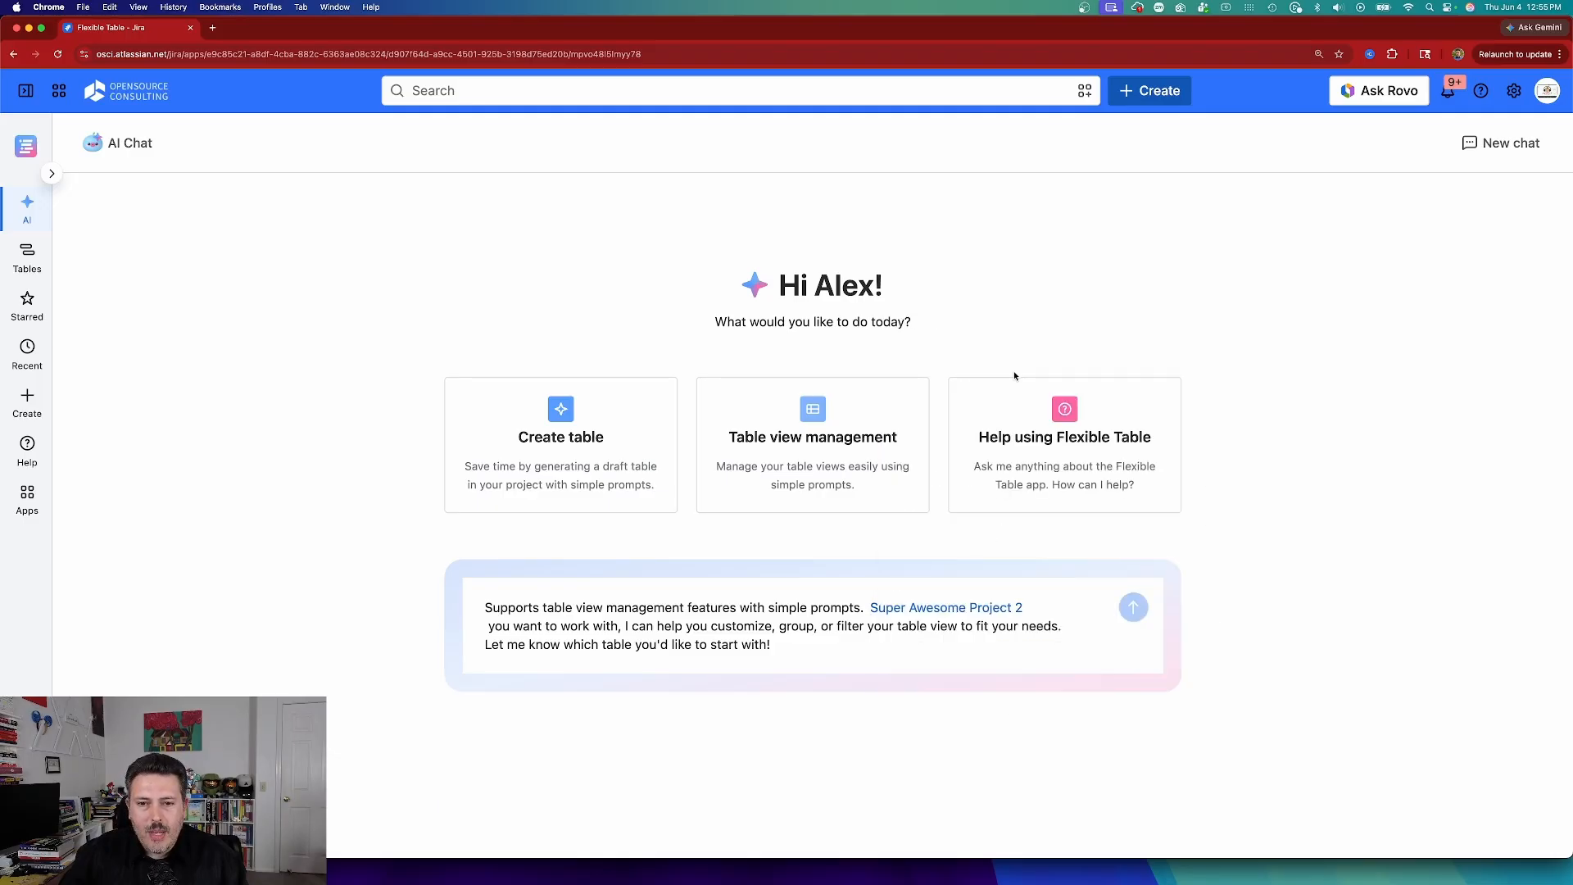
click(1134, 608)
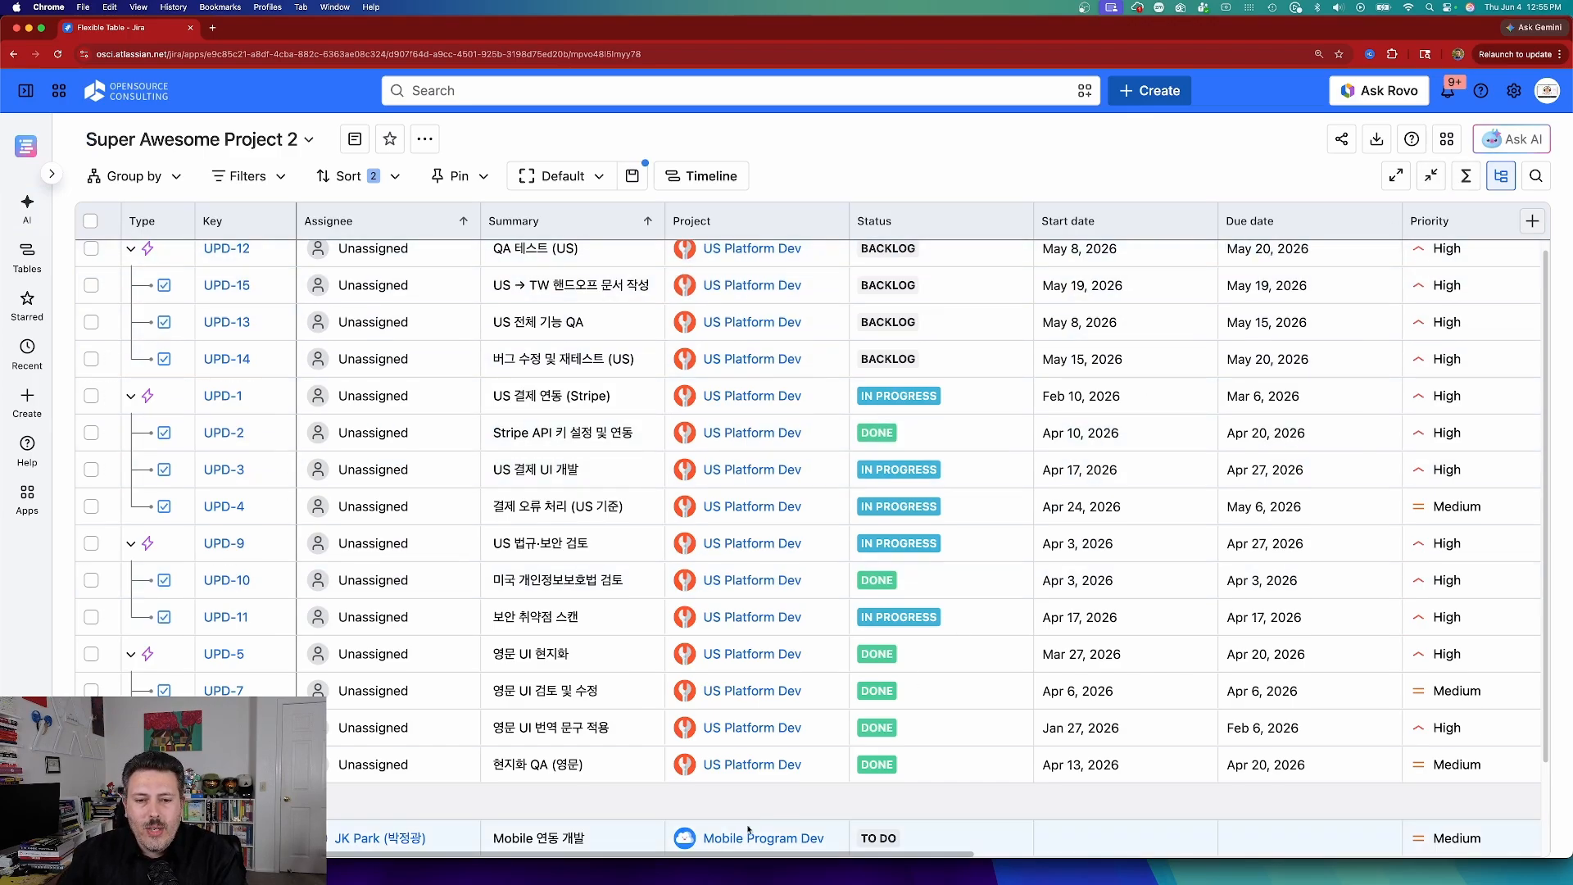
Review the fields available as columns and ask the table's AI chat "Can you add the reporter field into this table"
drag(588, 852, 1126, 853)
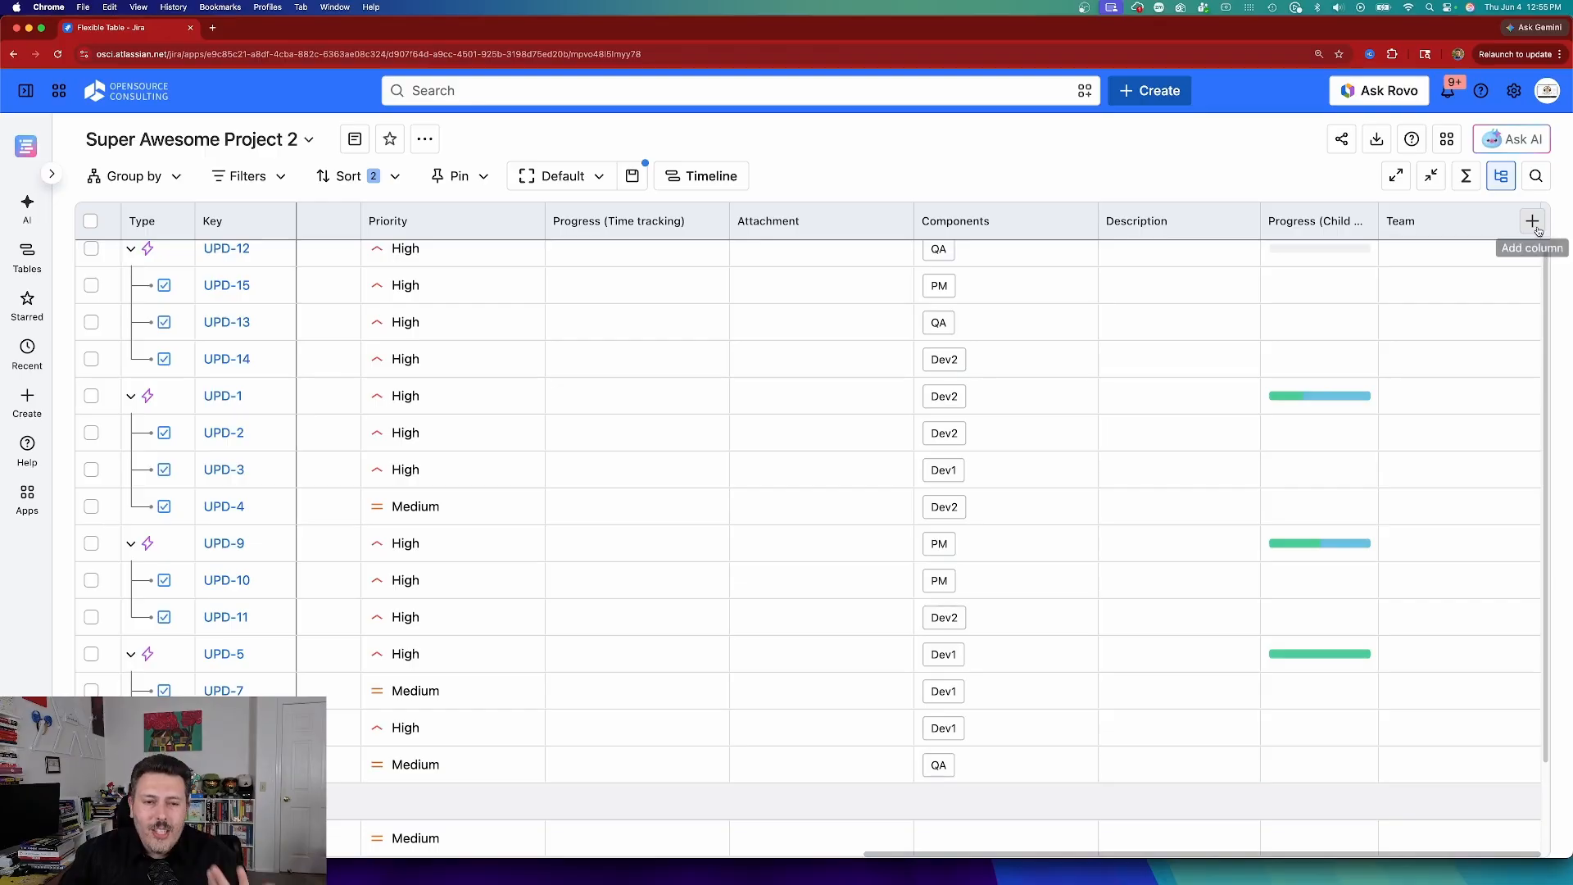
click(1532, 221)
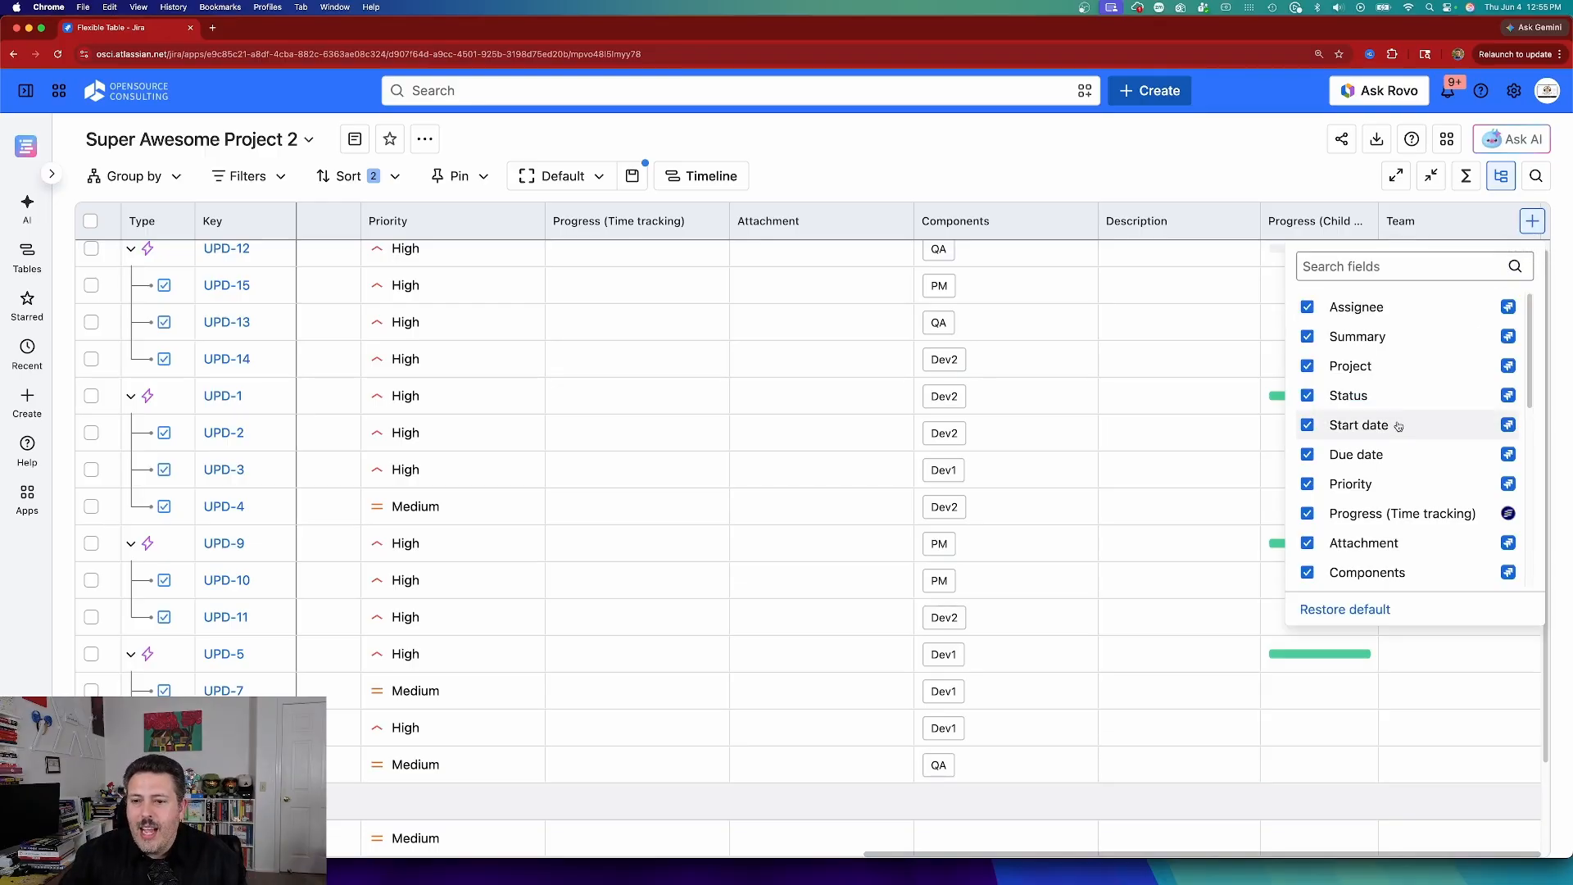
scroll(1395, 415, down, 5)
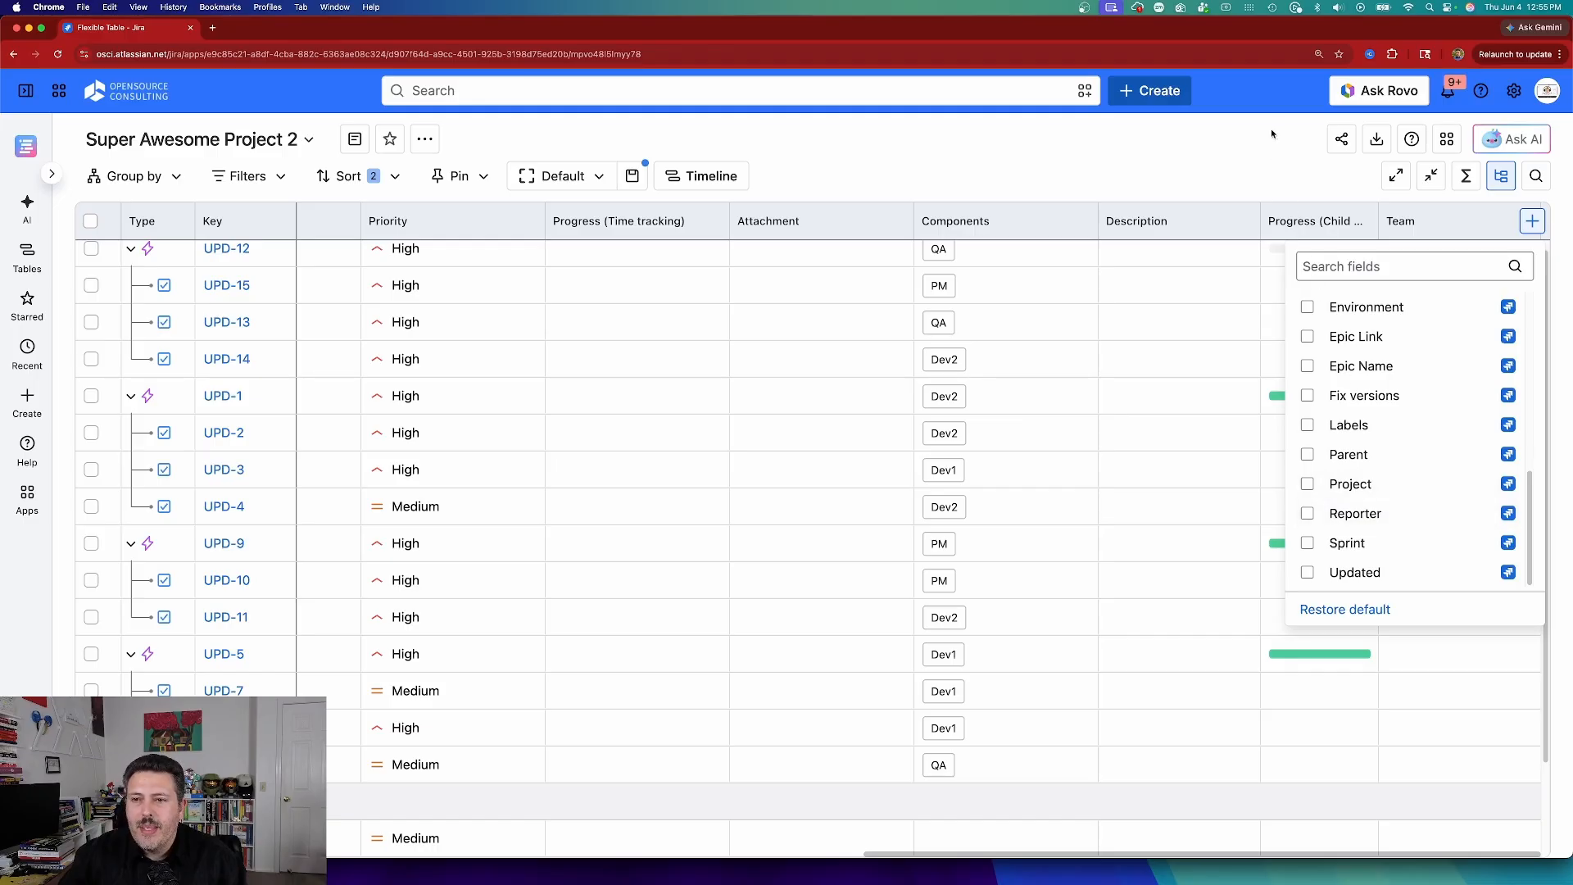
click(1511, 141)
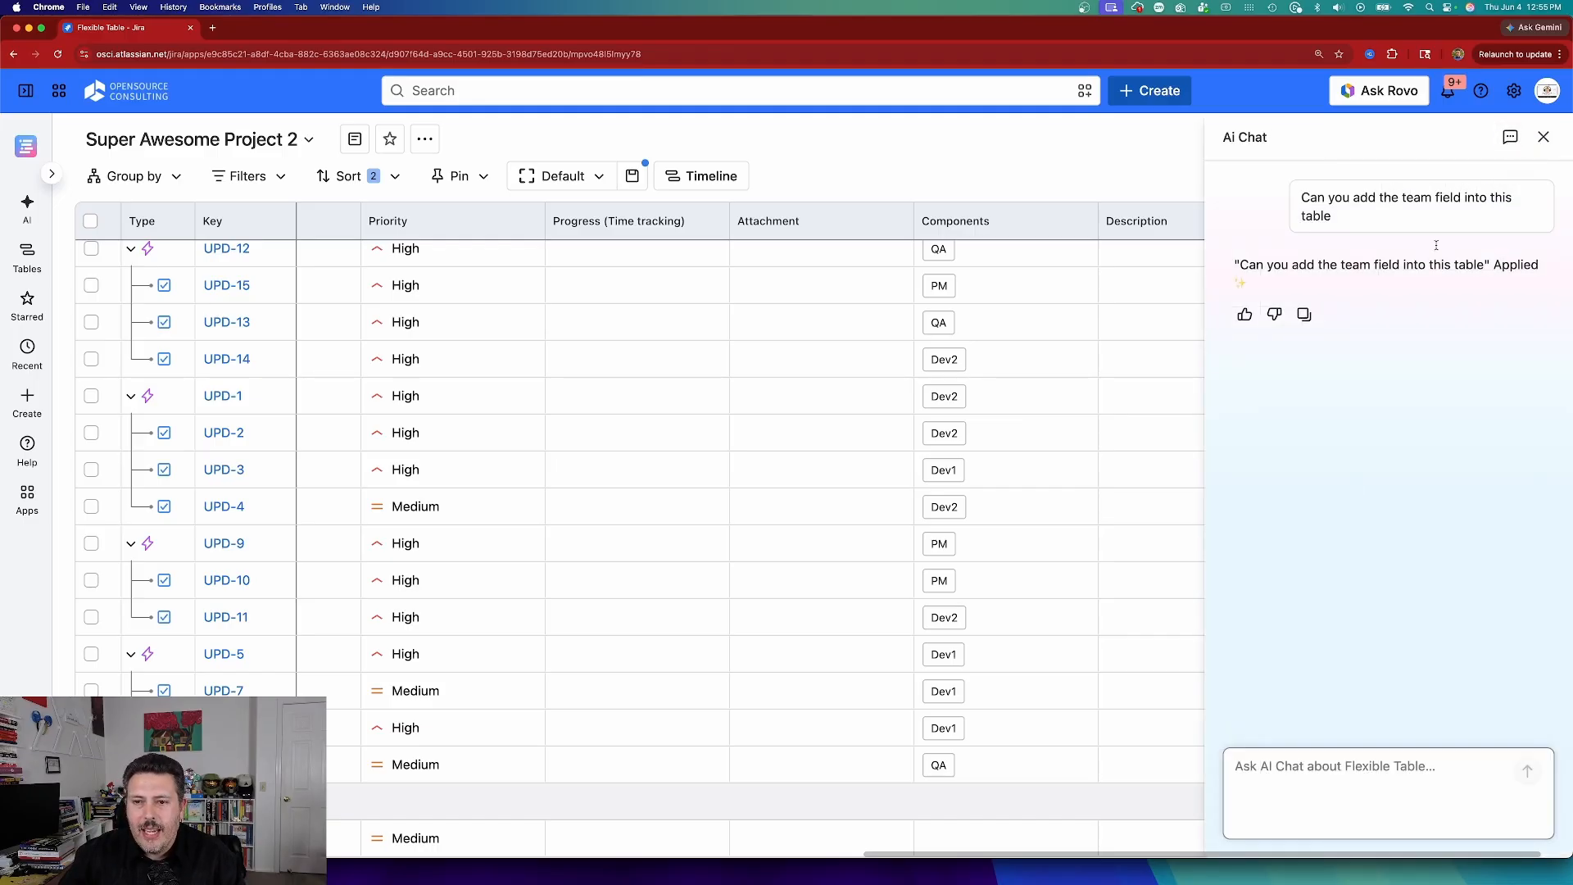
click(1293, 778)
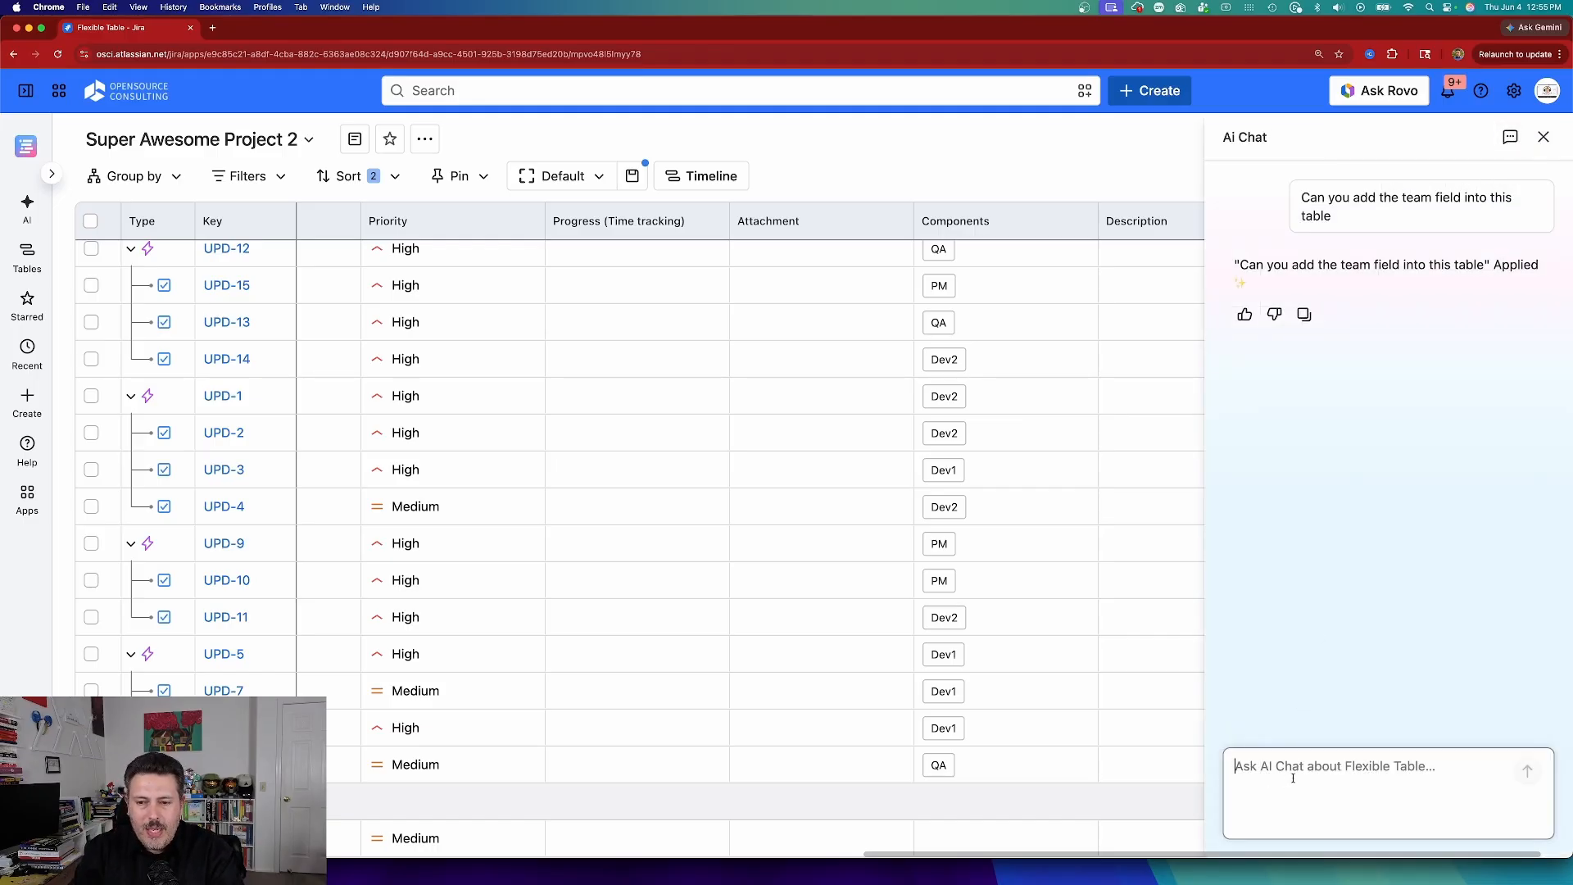
text(Ca)
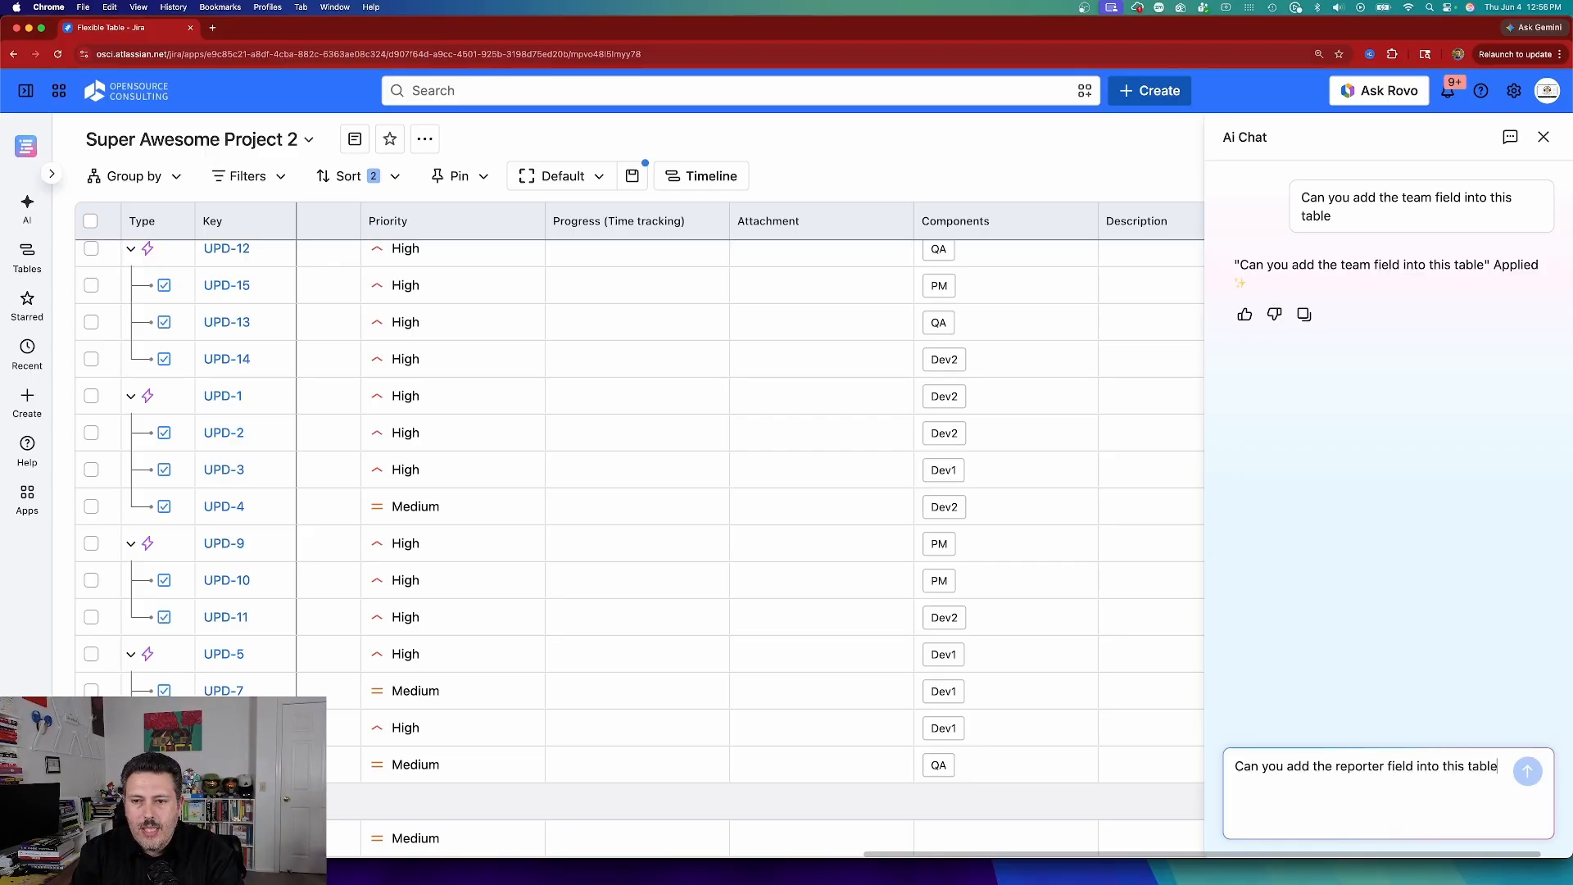
key(Return)
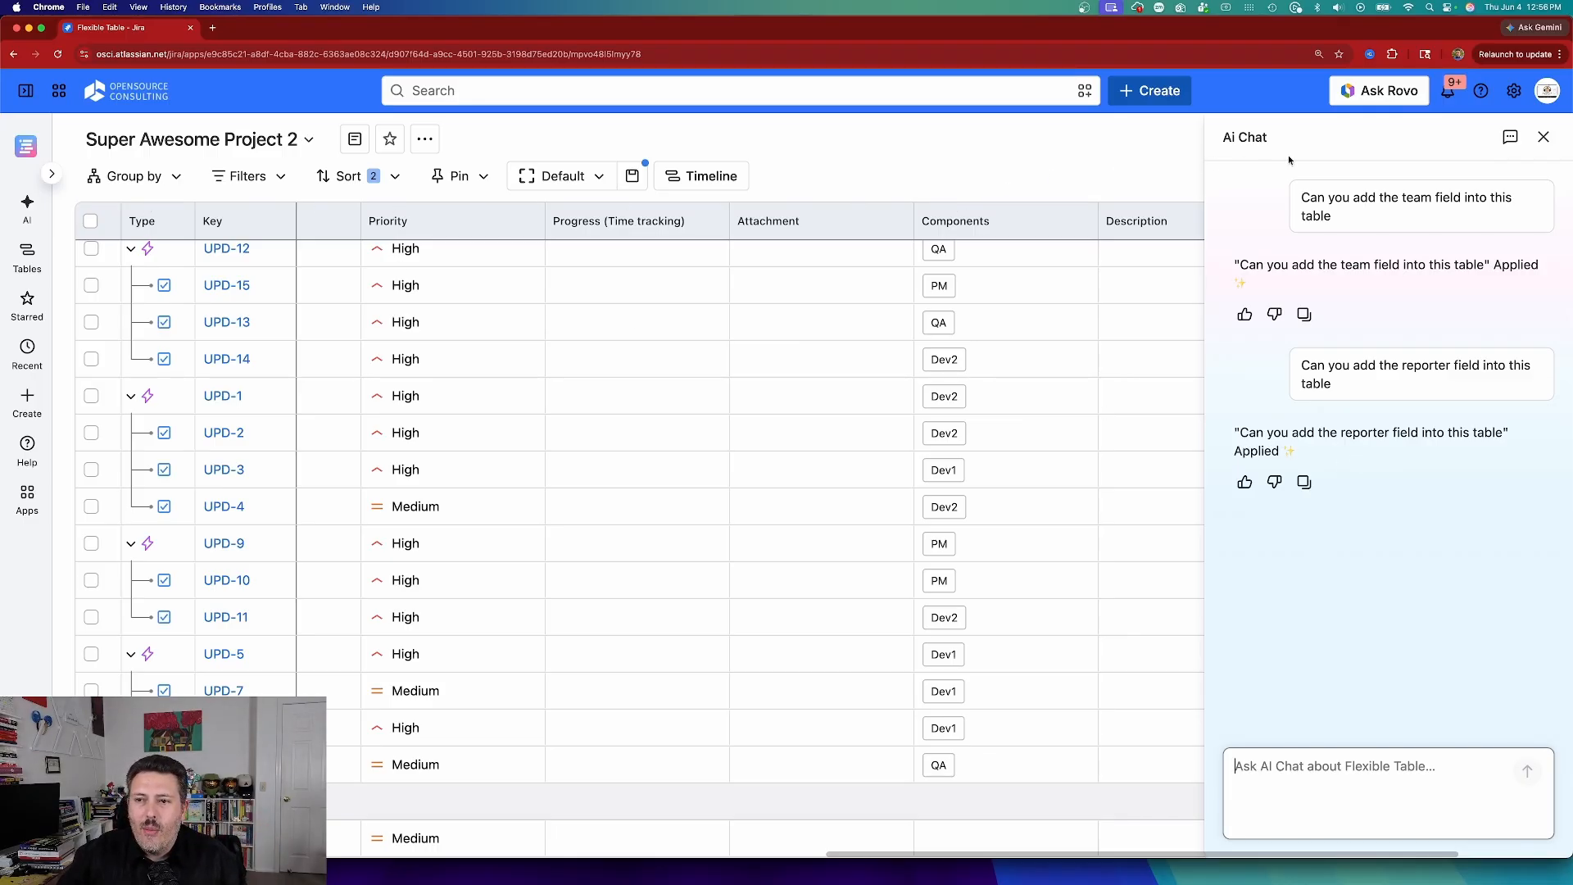
Close the AI chat and inspect the Reporter column at the far end of the table
click(1547, 137)
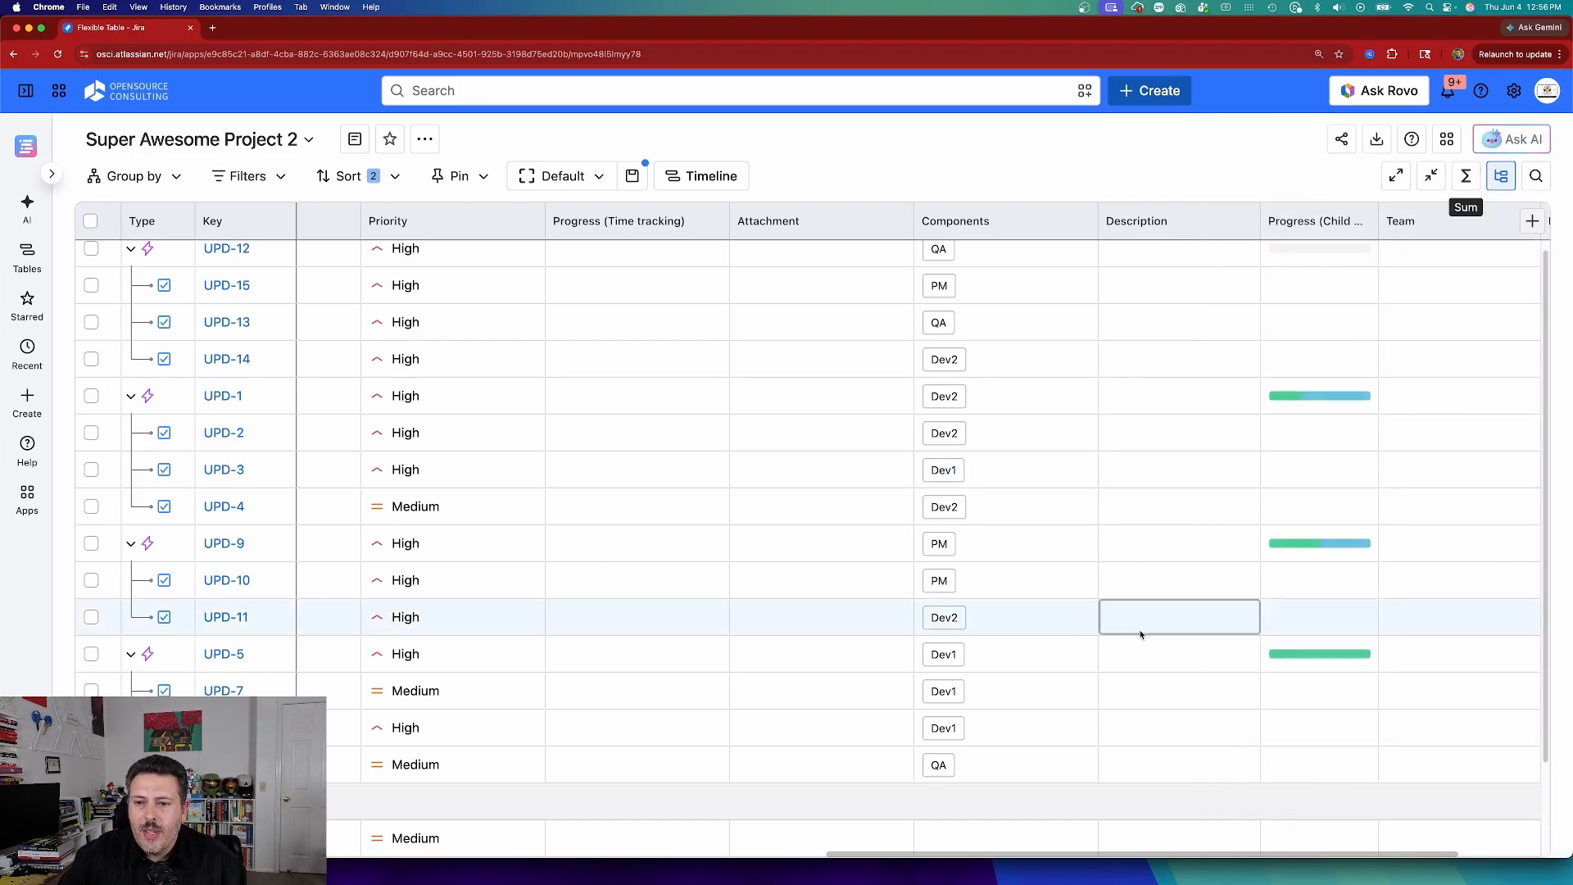
drag(968, 857, 1051, 858)
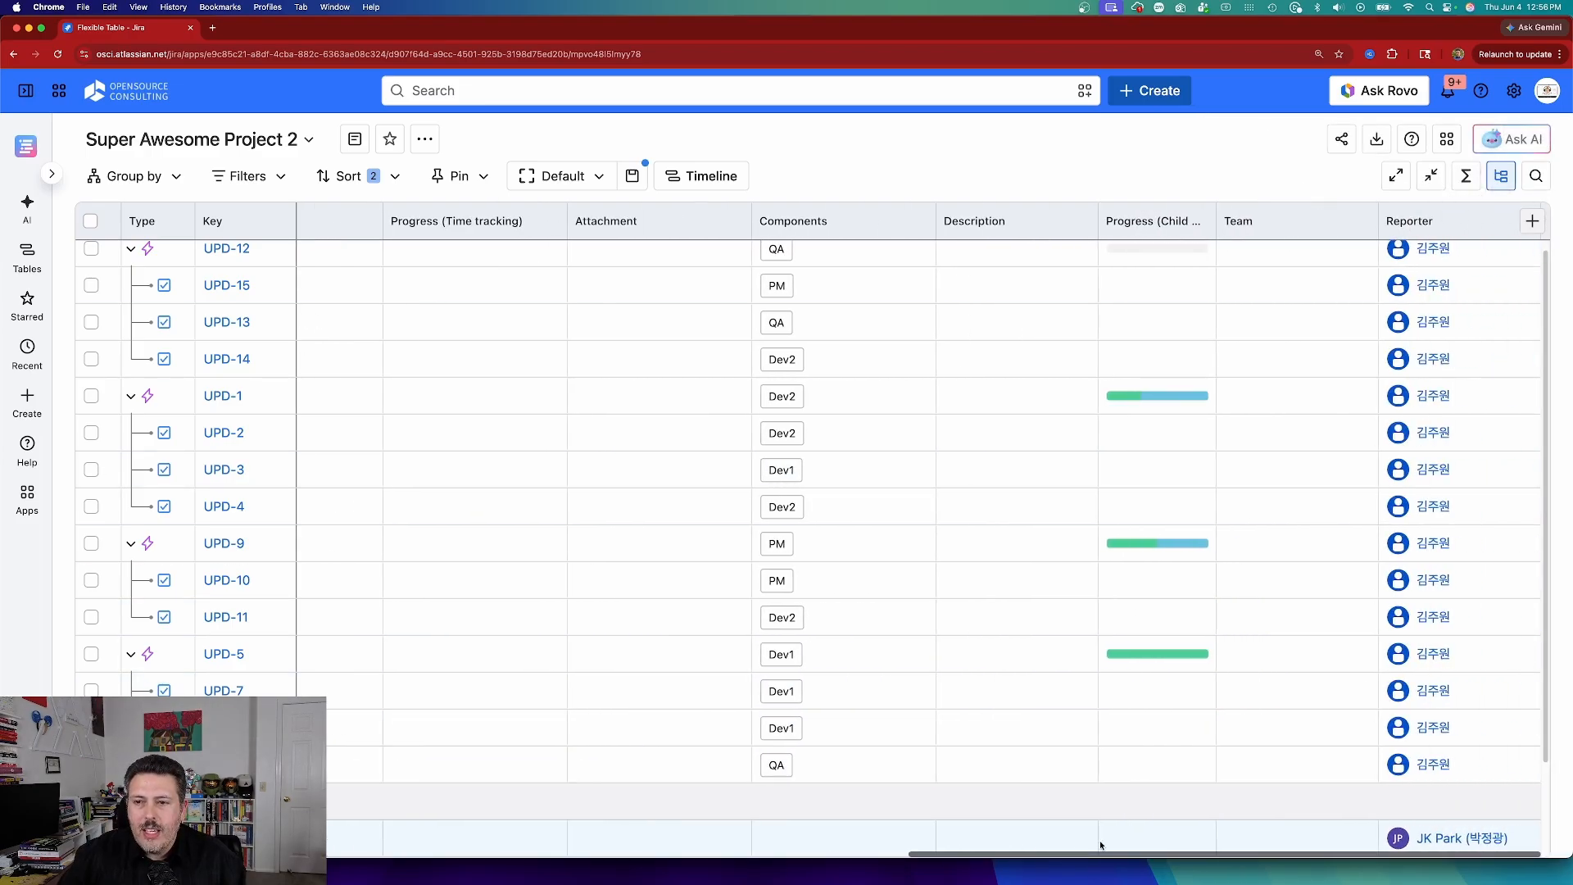
scroll(1464, 265, up, 1)
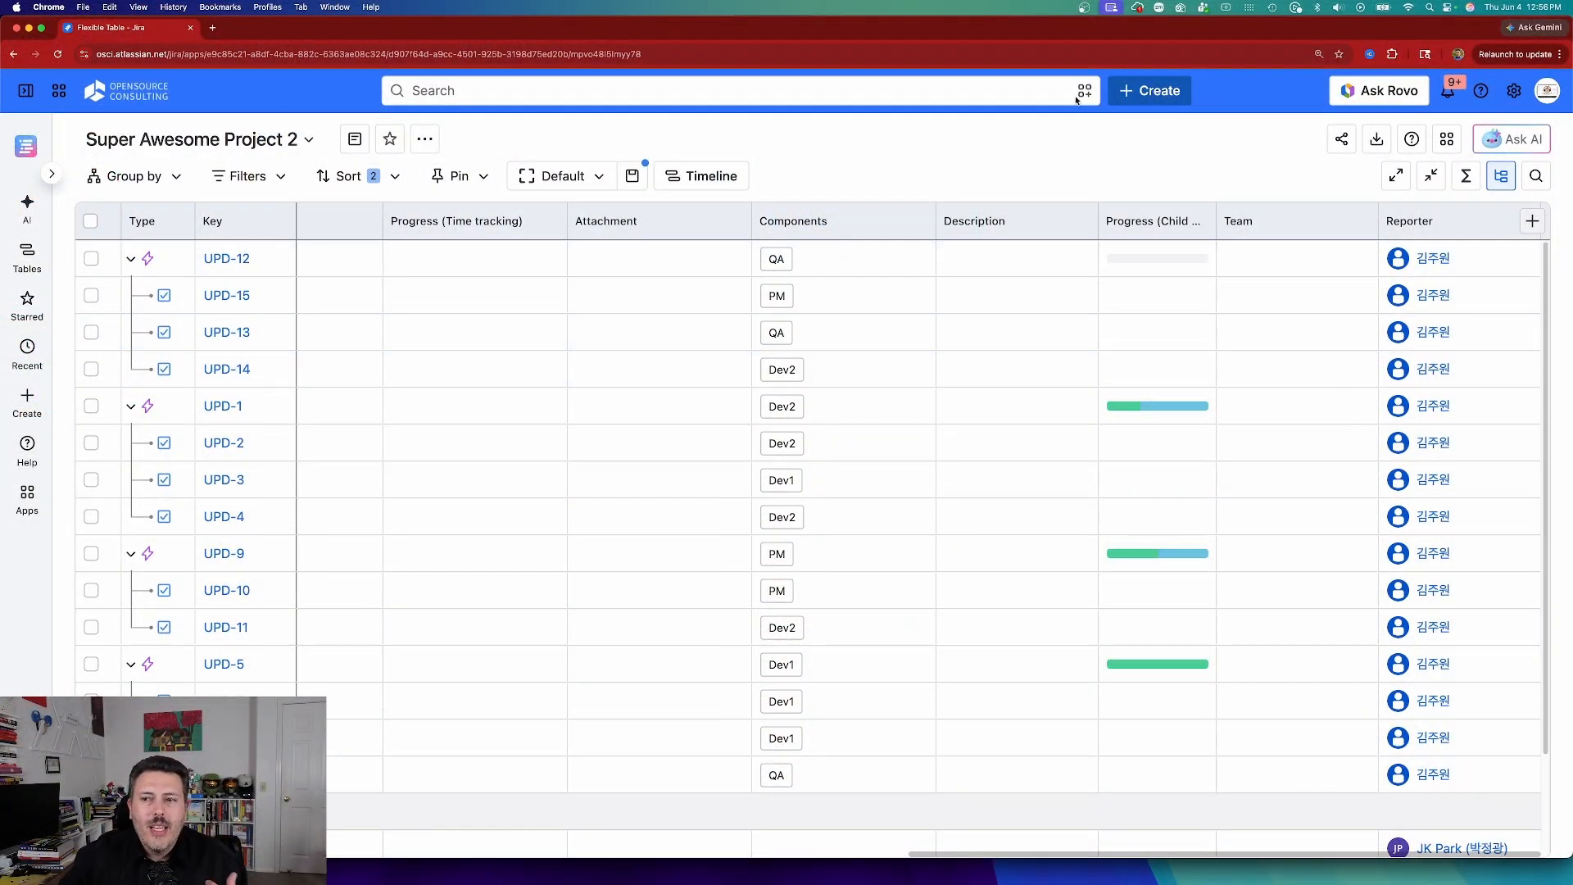
Begin creating a table with AI, choosing selected Jira spaces as its scope
click(27, 207)
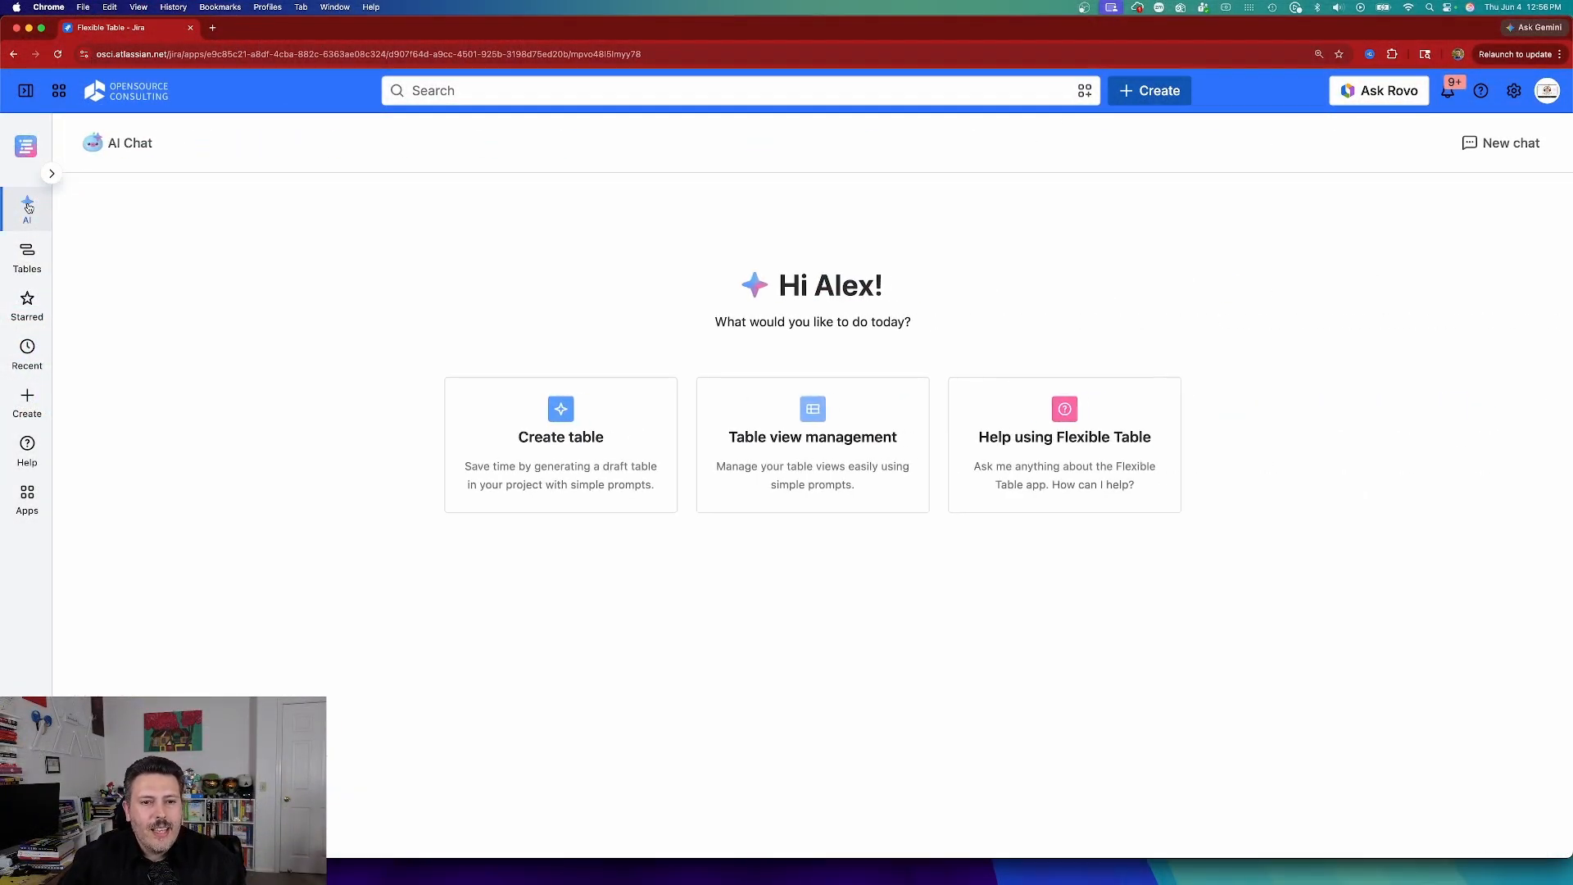
click(544, 438)
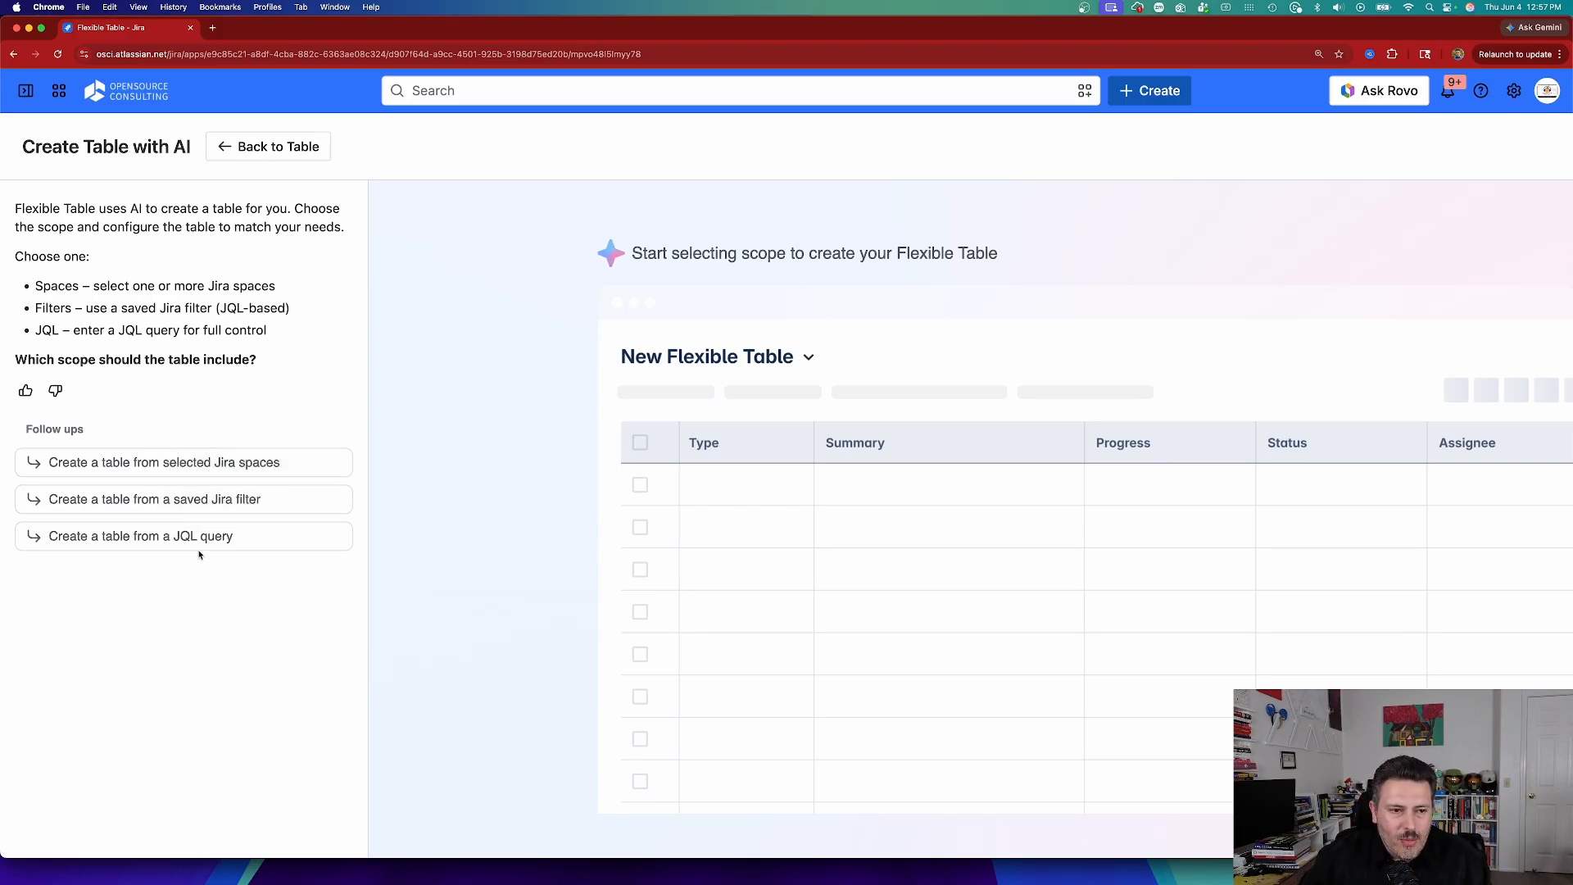
click(169, 464)
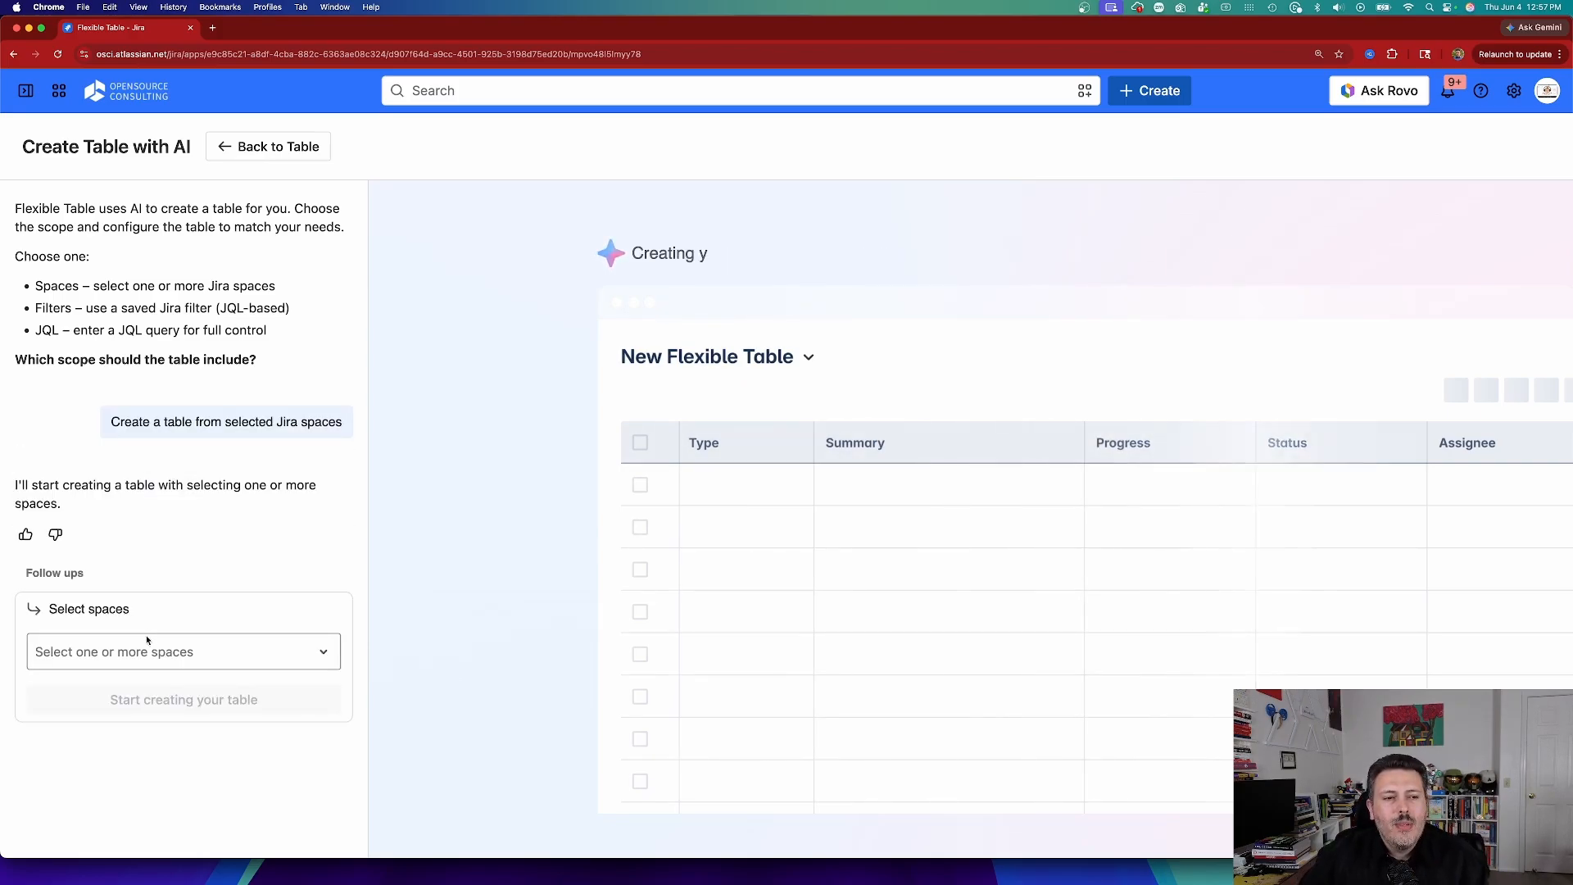
Scope the AI-created table to the Classic Project Sample and Mobile Program Dev spaces, generate it and start working
click(232, 653)
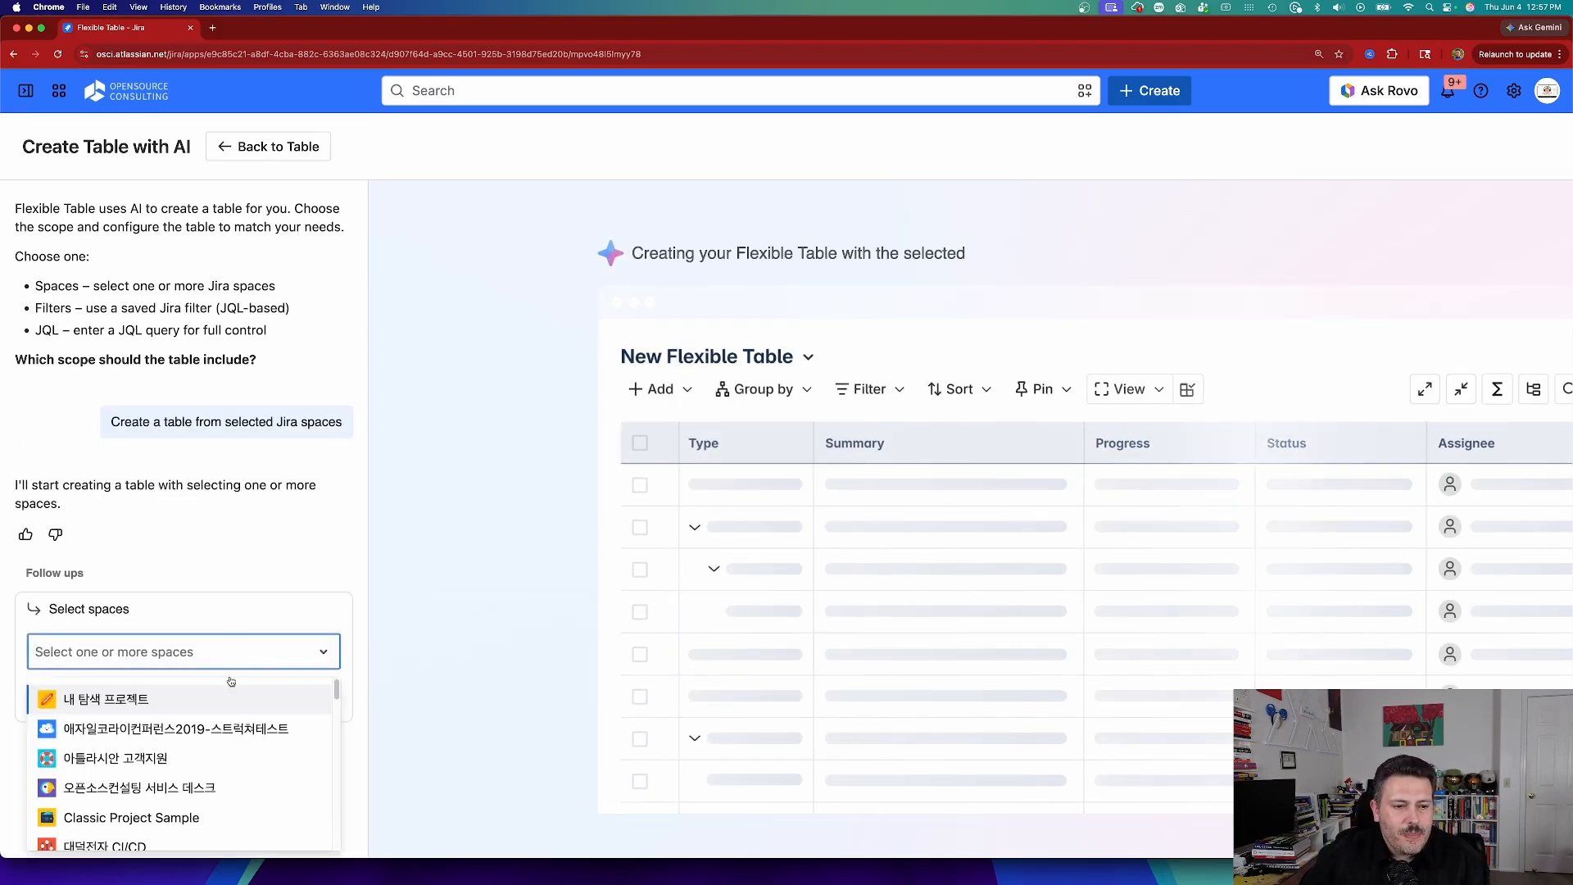
scroll(222, 745, down, 2)
scroll(222, 745, up, 2)
click(156, 755)
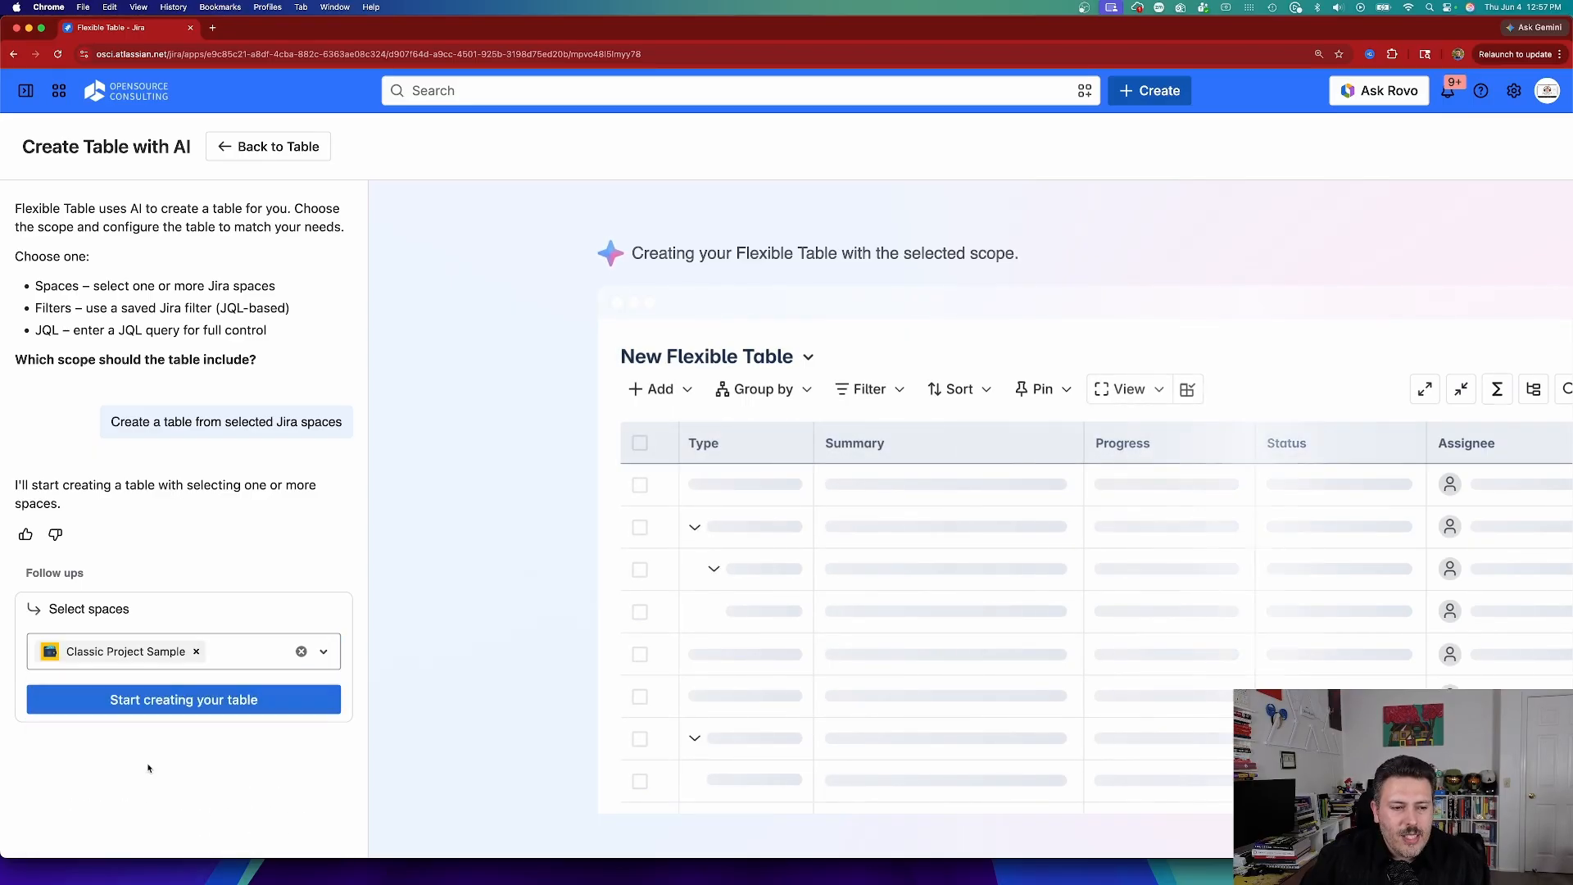
click(232, 651)
scroll(182, 774, down, 5)
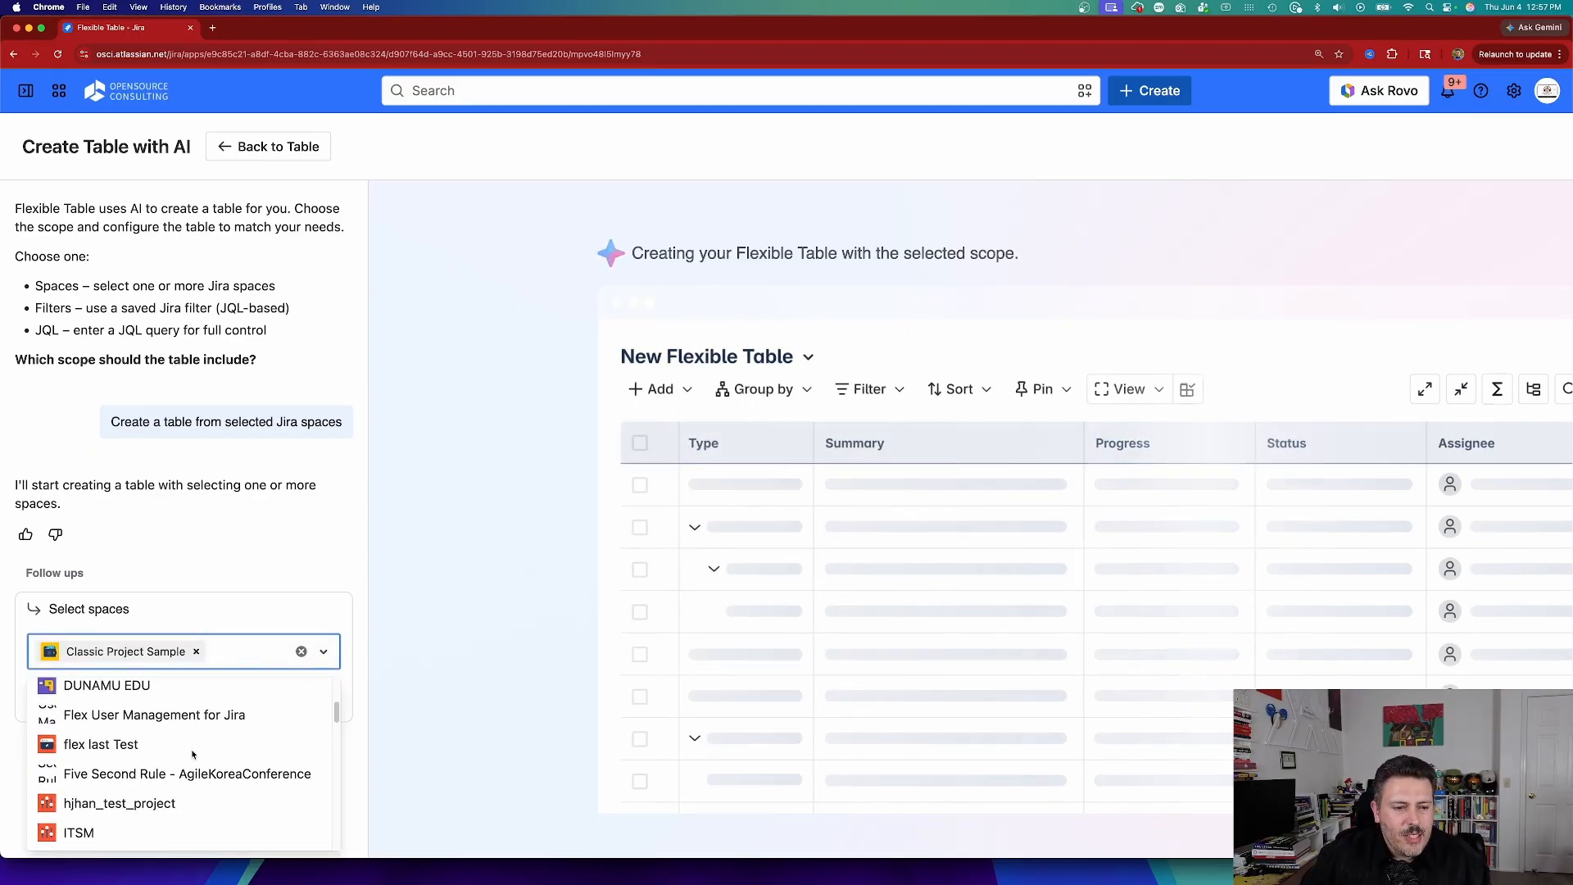
click(182, 805)
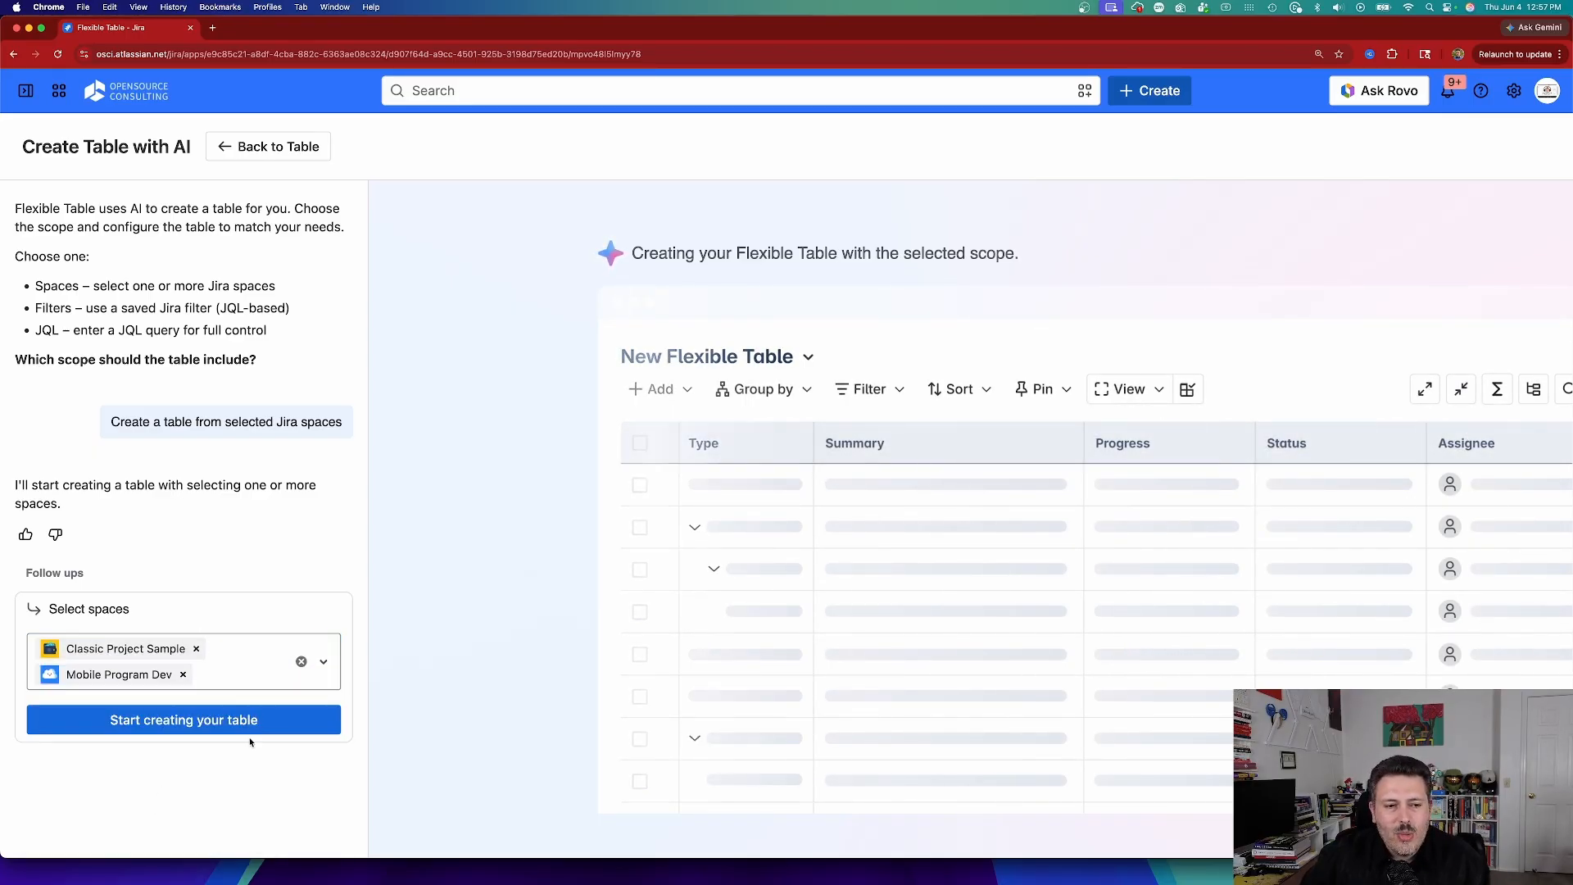
click(184, 721)
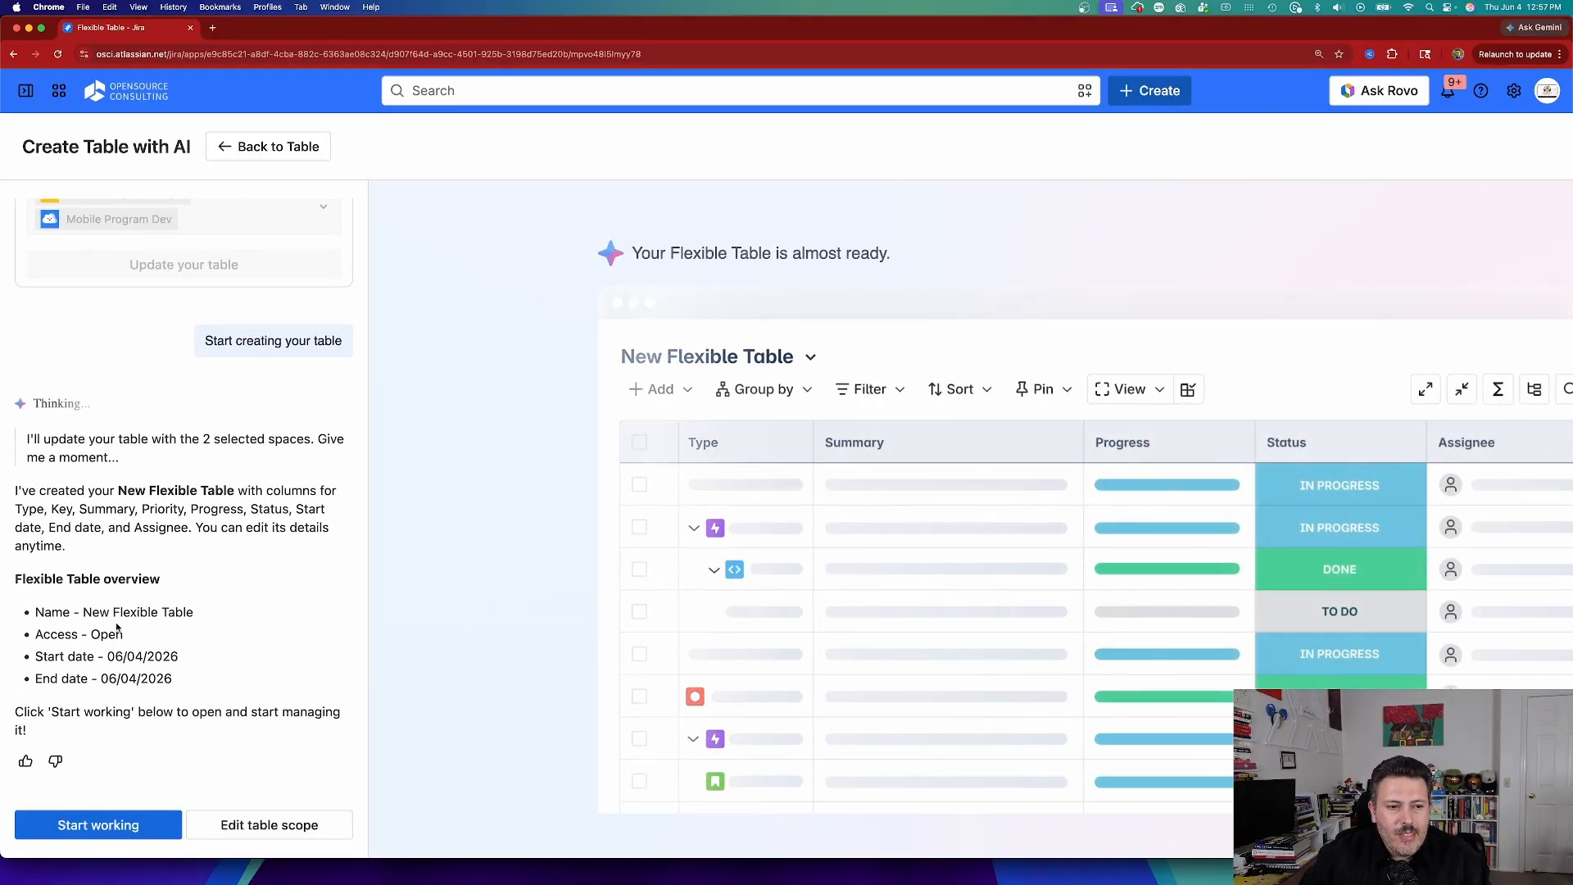
click(98, 825)
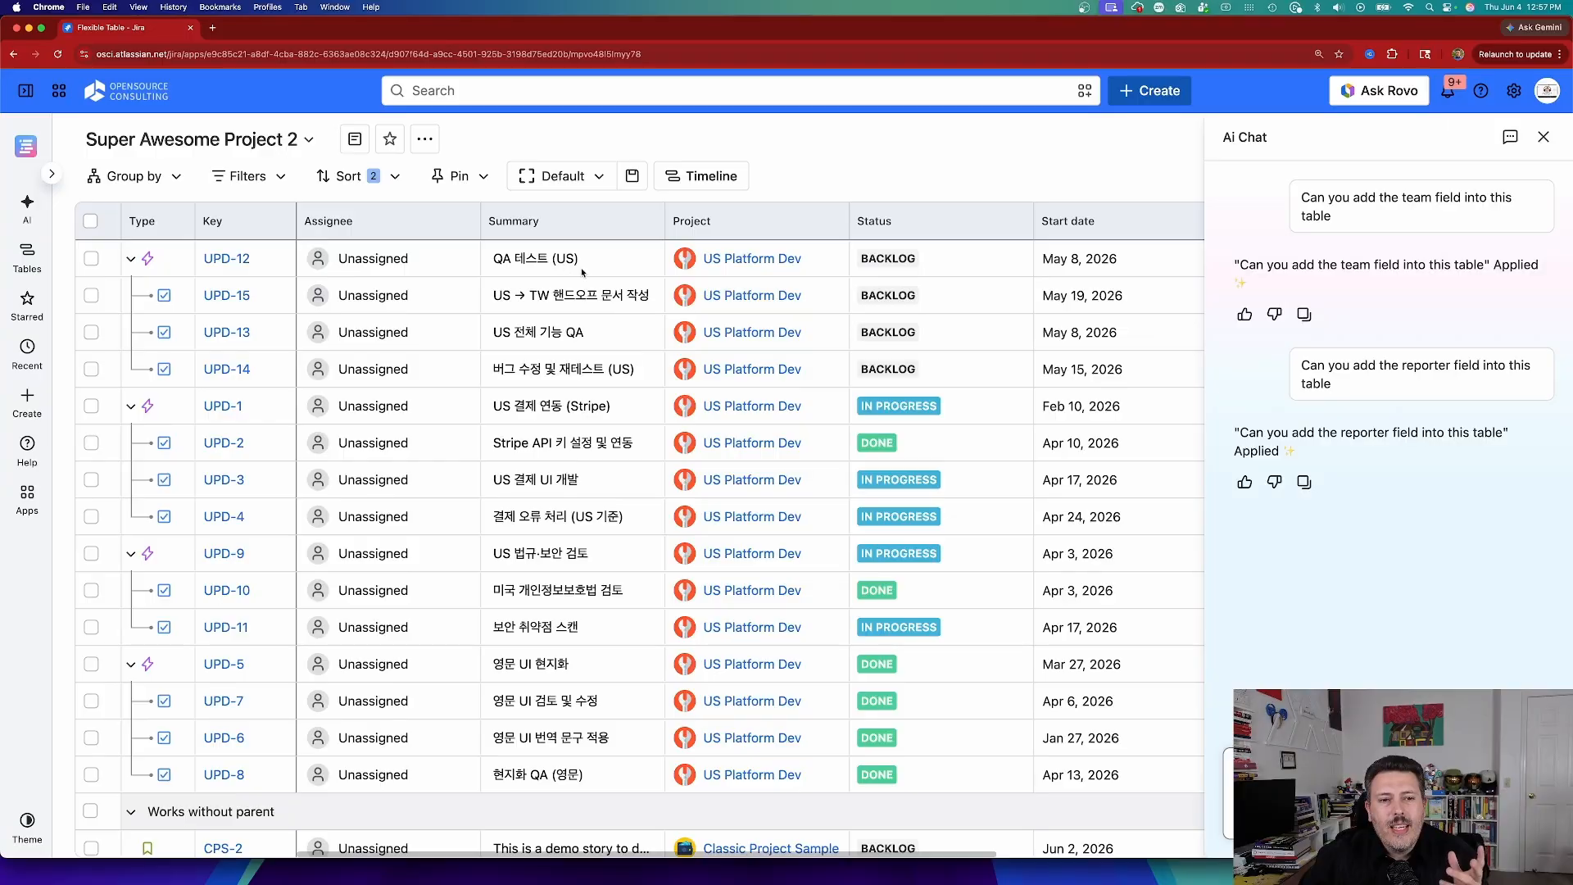
Open the New Flexible Table scoped to Classic Project Sample and Mobile Program Dev, and bring up its AI chat
click(27, 254)
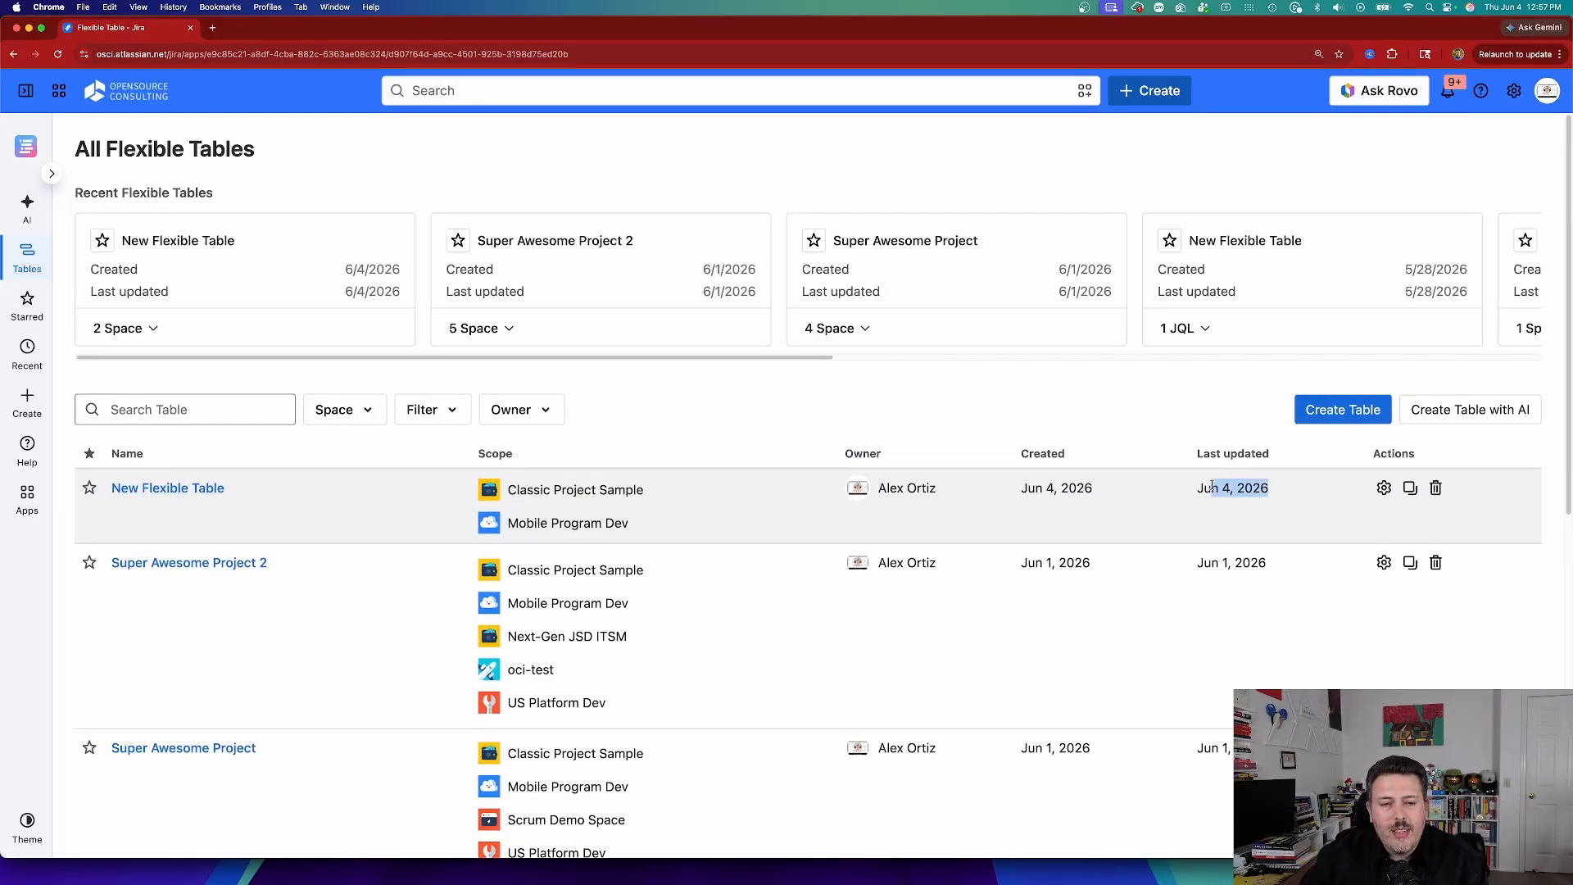
click(178, 494)
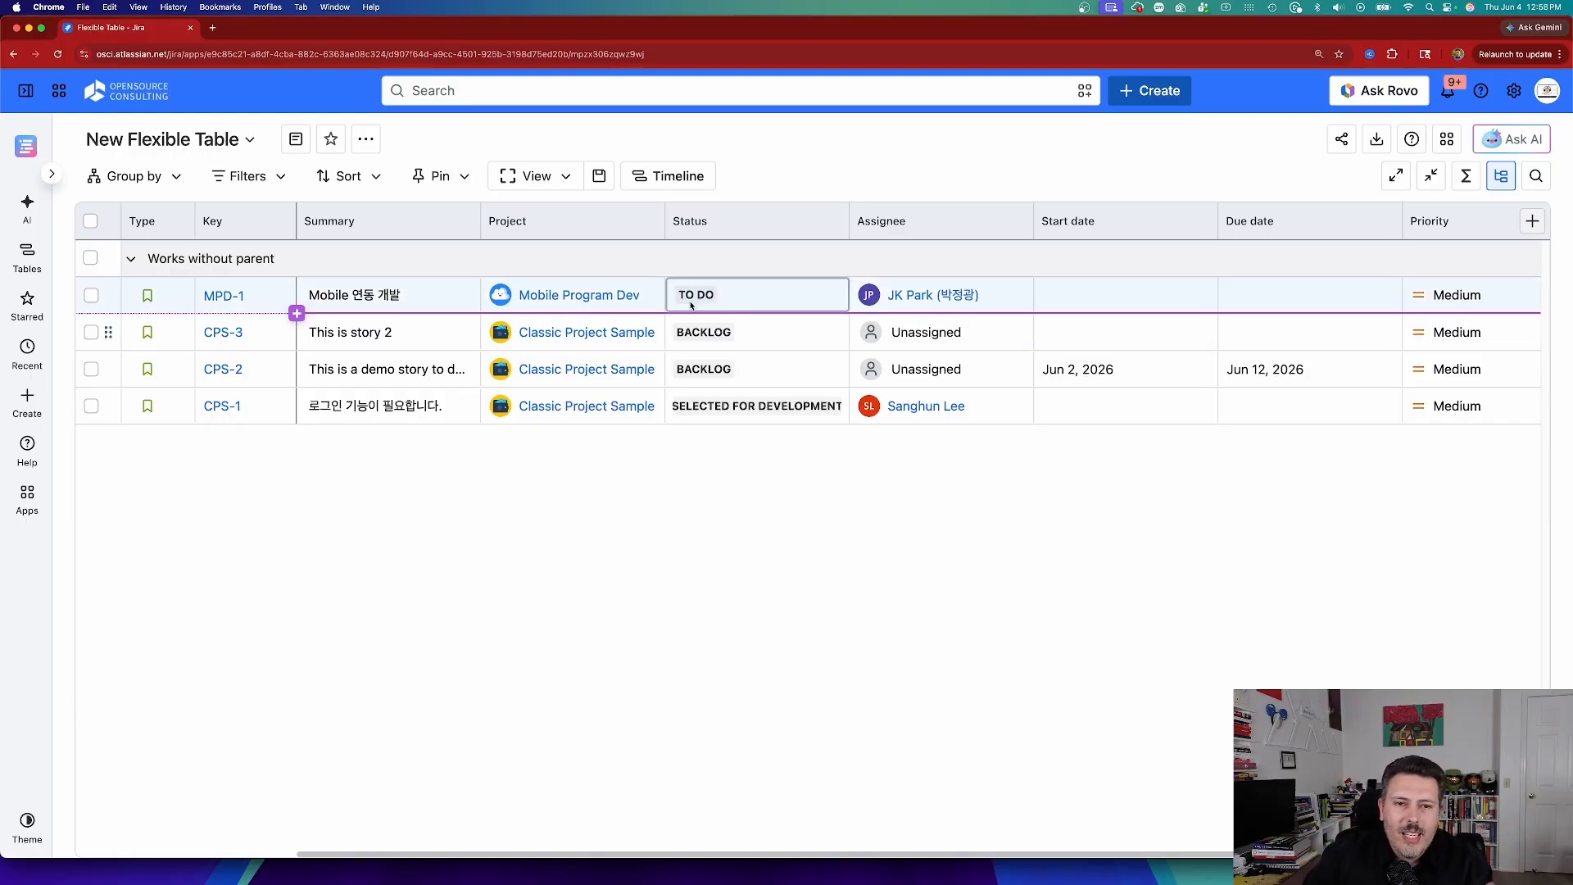
click(1510, 141)
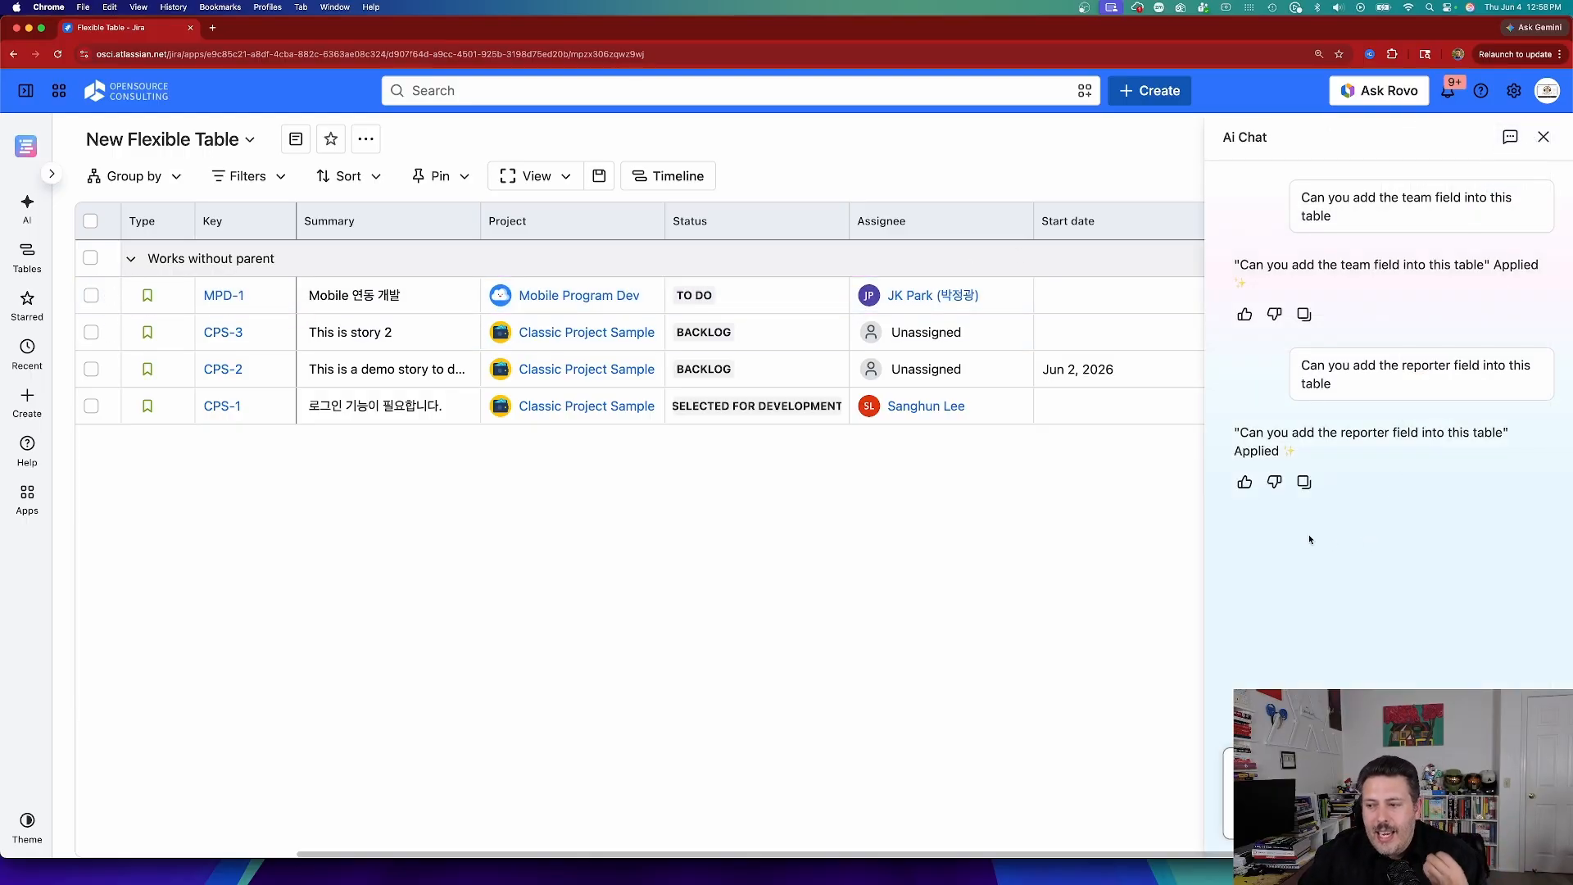